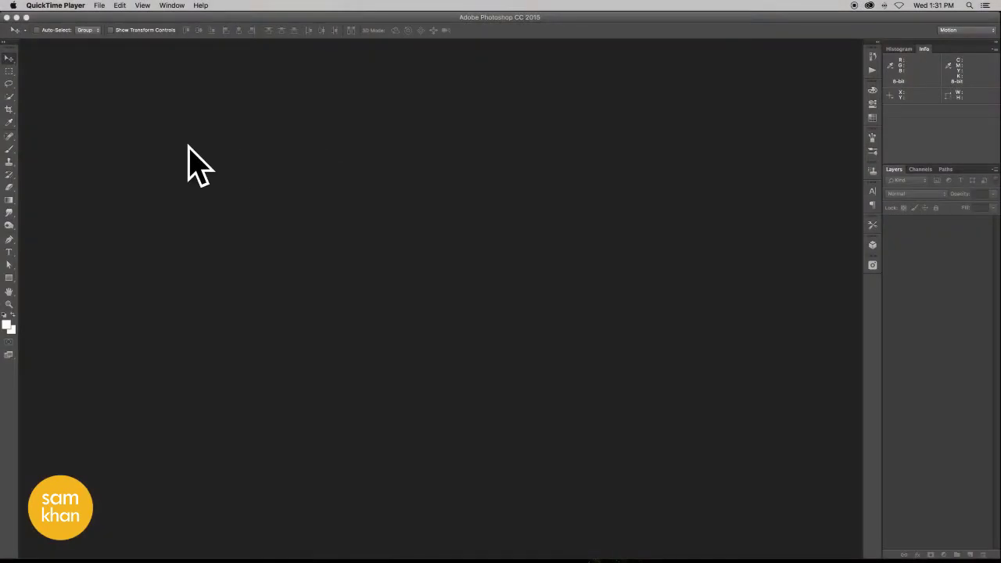
# Step: Create a new 1920 × 1080 pixel RGB document with a white background
pyautogui.click(89, 5)
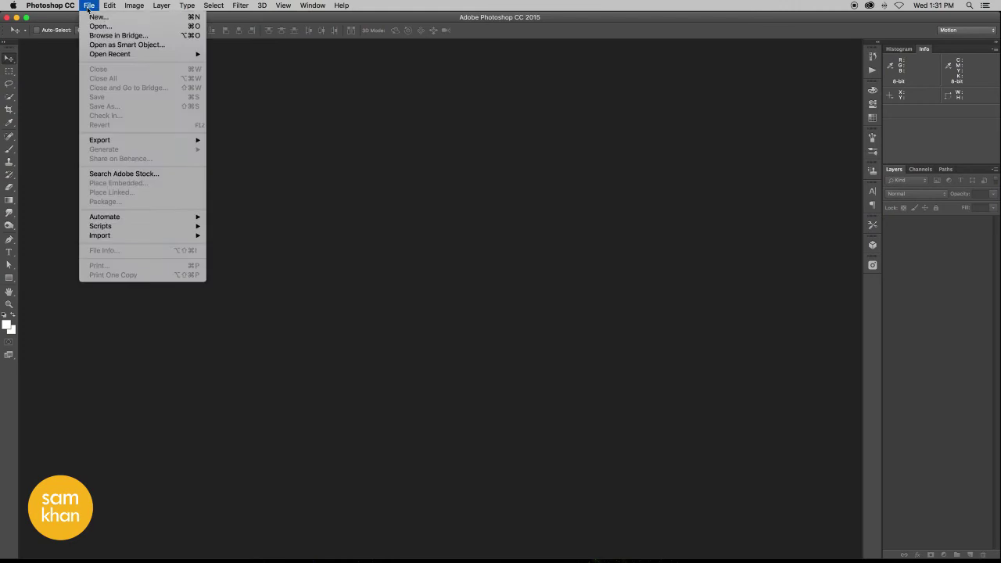
pyautogui.click(130, 17)
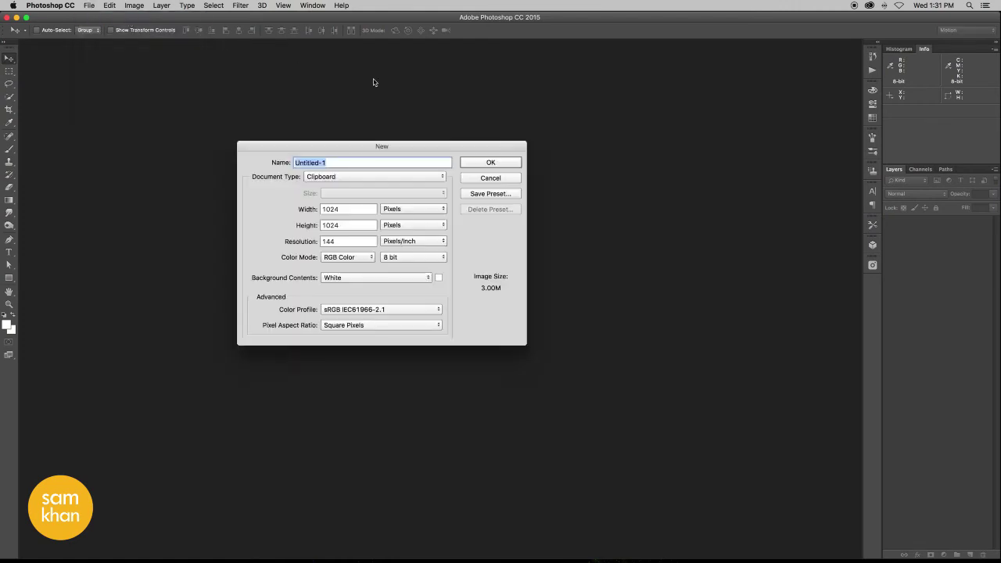
pyautogui.doubleClick(348, 209)
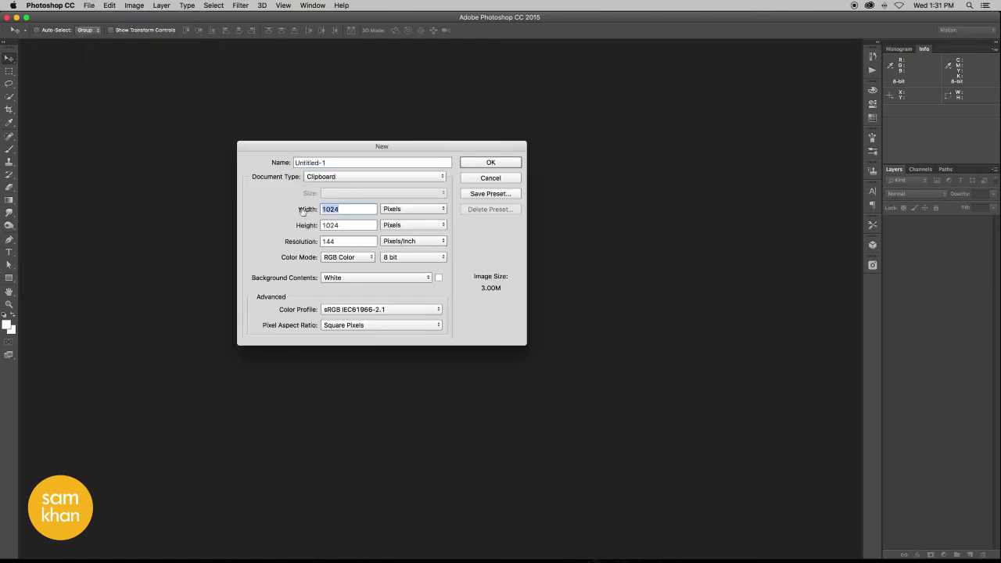
pyautogui.write('192')
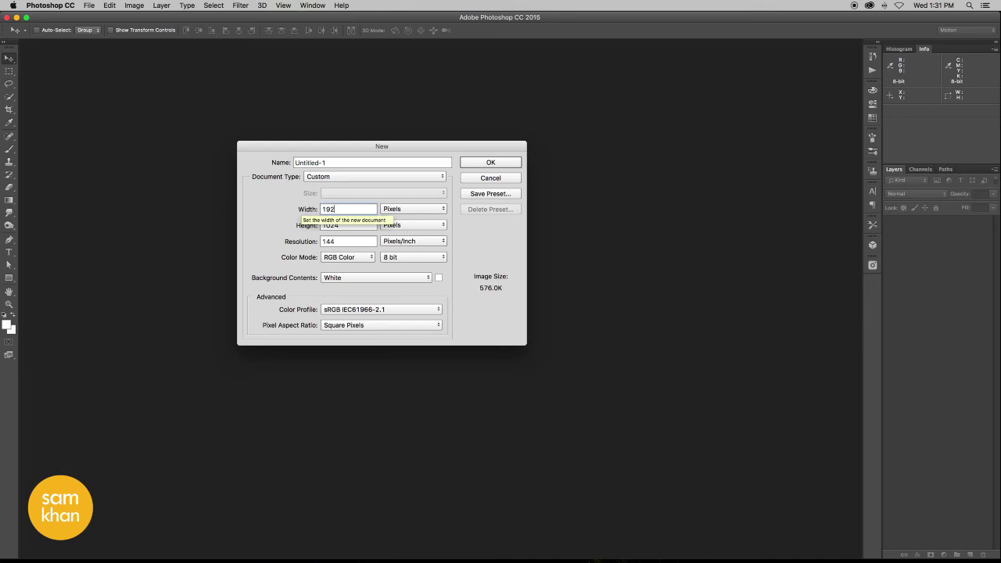
pyautogui.write('0')
pyautogui.press('Tab')
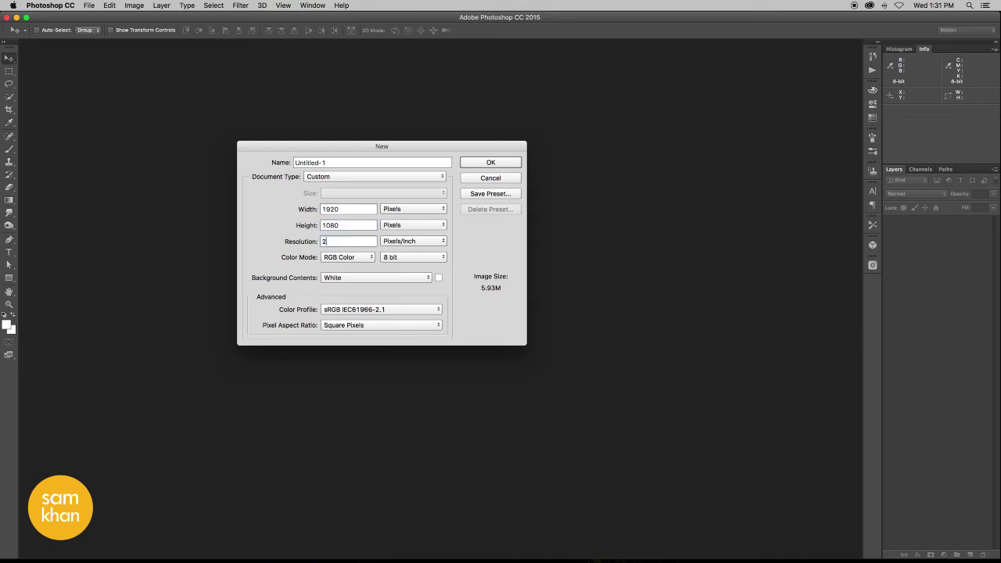
pyautogui.click(347, 257)
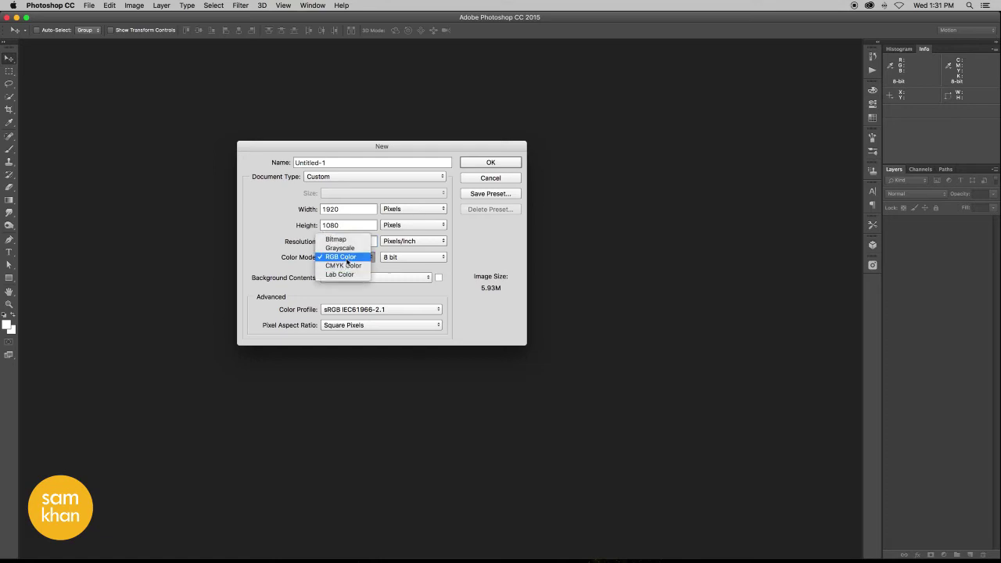
pyautogui.click(344, 257)
pyautogui.click(513, 164)
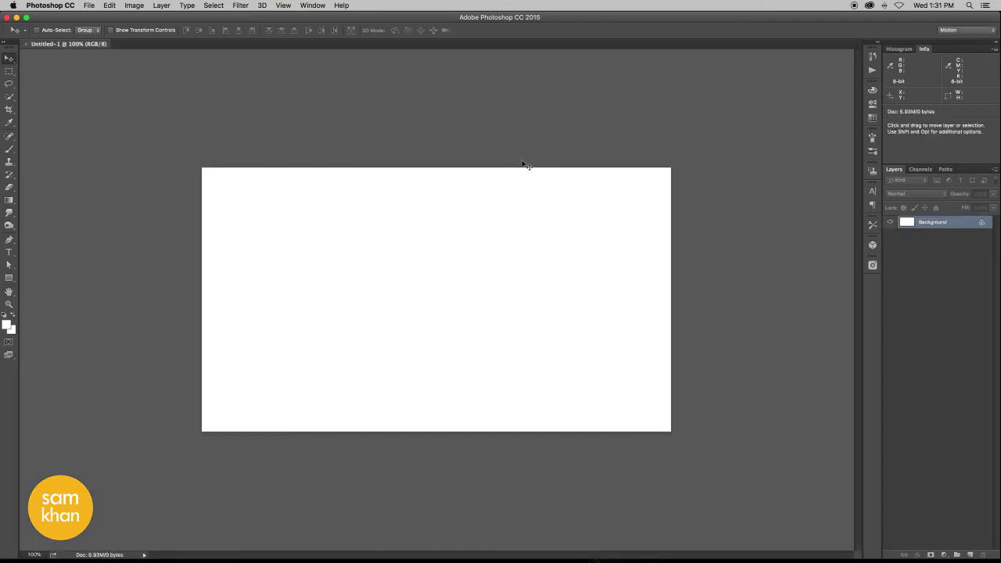
# Step: Place the woman's profile photo shutterstock_278602934.jpg as an embedded layer
pyautogui.click(89, 6)
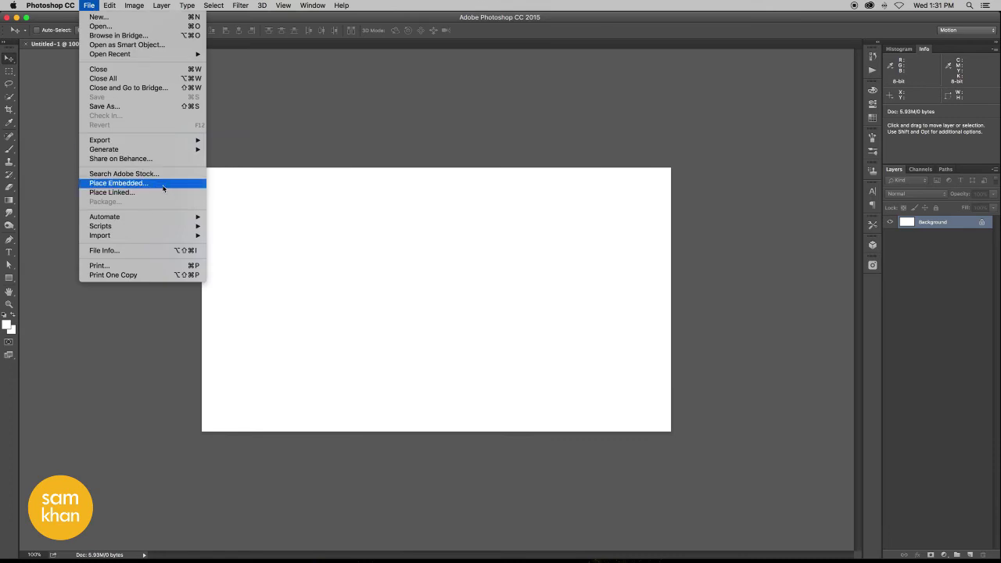
pyautogui.click(167, 188)
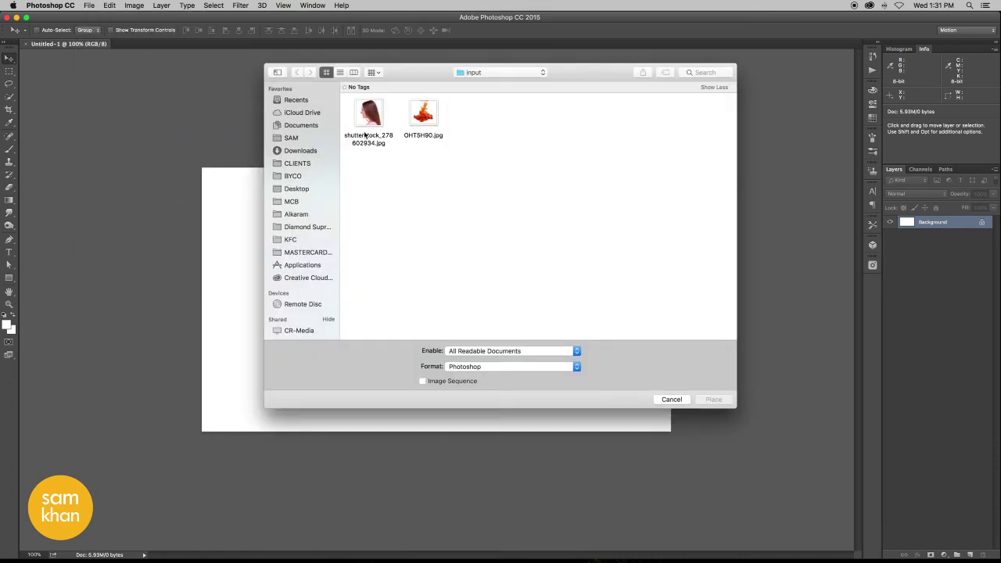
pyautogui.click(370, 116)
pyautogui.click(712, 400)
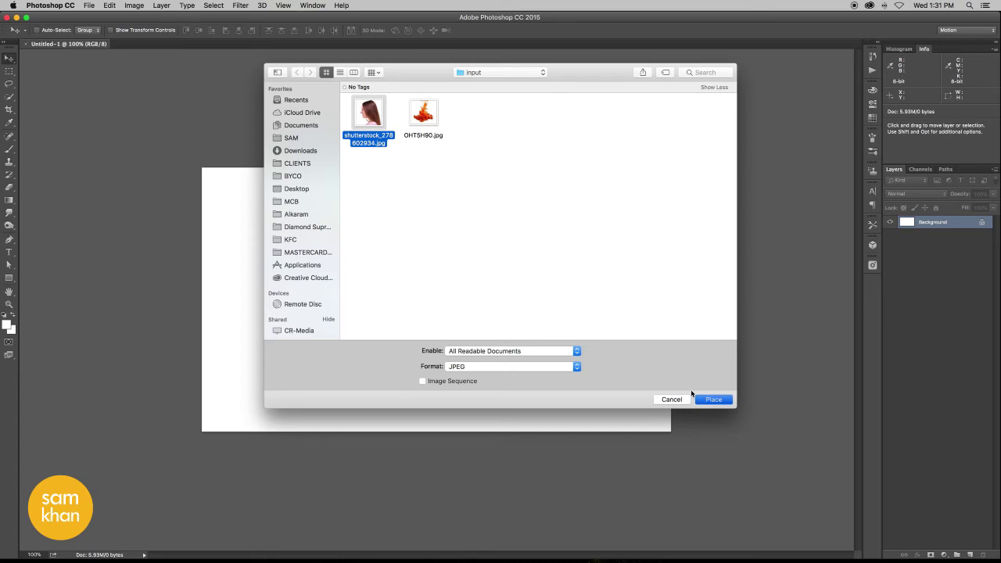
# Step: Scale the photo down, move it left of centre, and commit the placement
pyautogui.moveTo(492, 232); pyautogui.dragTo(449, 232)
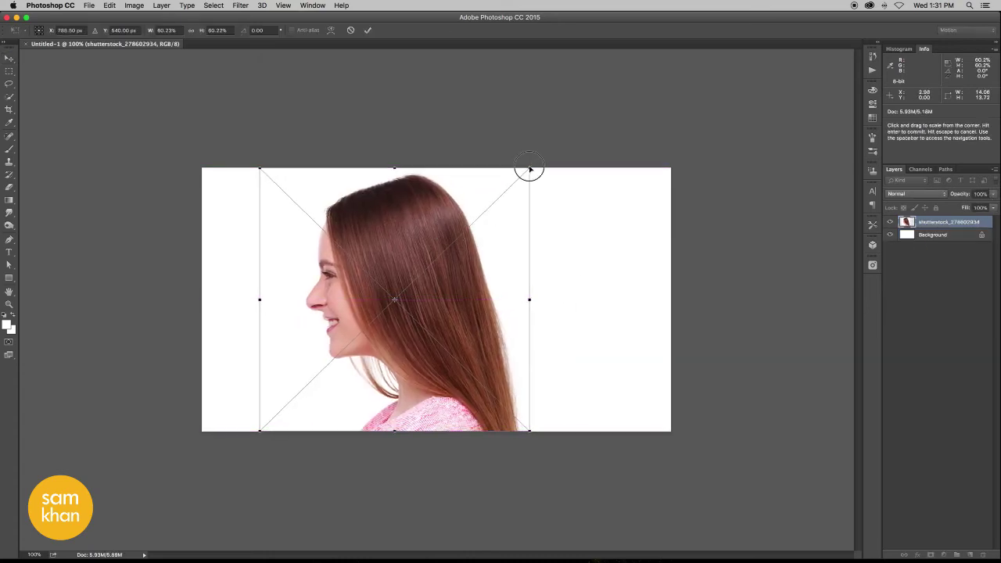
pyautogui.moveTo(529, 168); pyautogui.dragTo(506, 188)
pyautogui.moveTo(468, 237)
pyautogui.mouseDown()
pyautogui.moveTo(439, 265)
pyautogui.moveTo(423, 253)
pyautogui.mouseUp()
pyautogui.press('Return')
# Step: Add a black Solid Color fill layer above Background, then reselect the photo layer
pyautogui.click(136, 6)
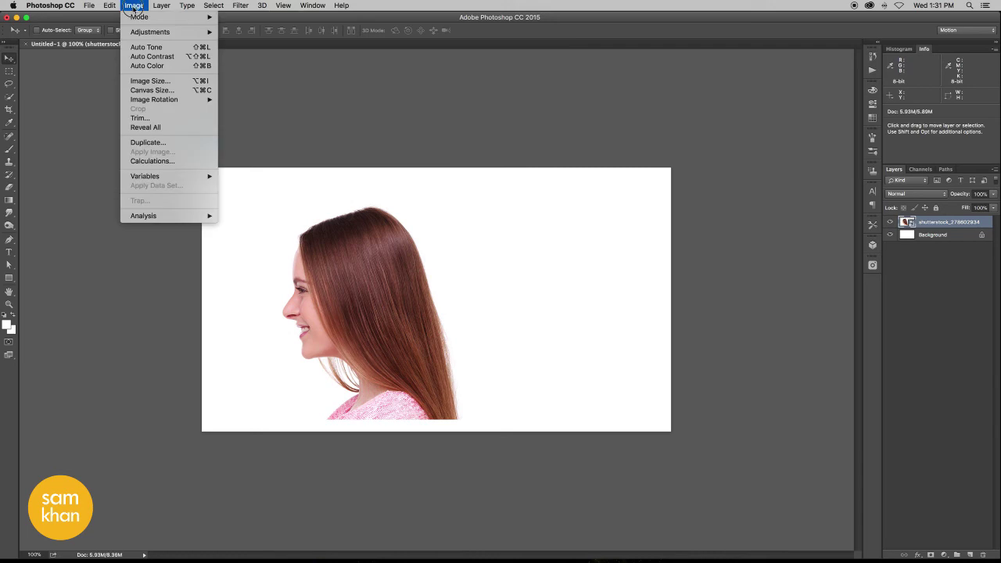
pyautogui.click(412, 237)
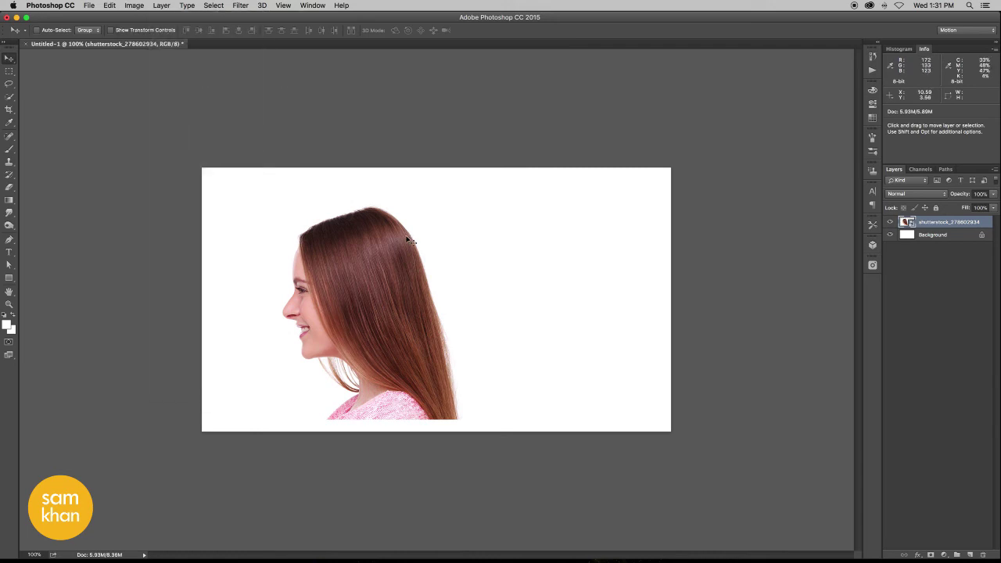
pyautogui.click(962, 237)
pyautogui.click(949, 556)
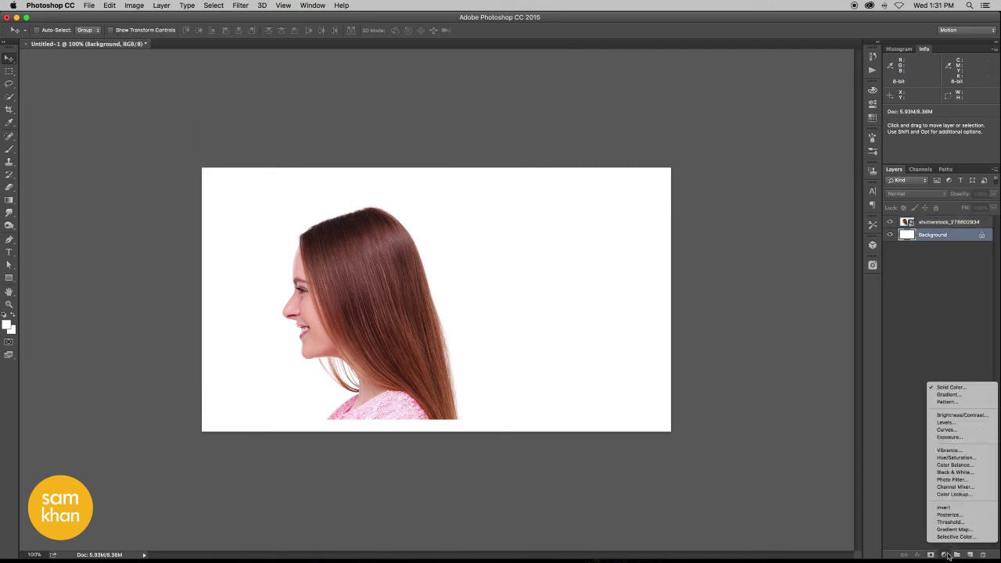
pyautogui.click(950, 390)
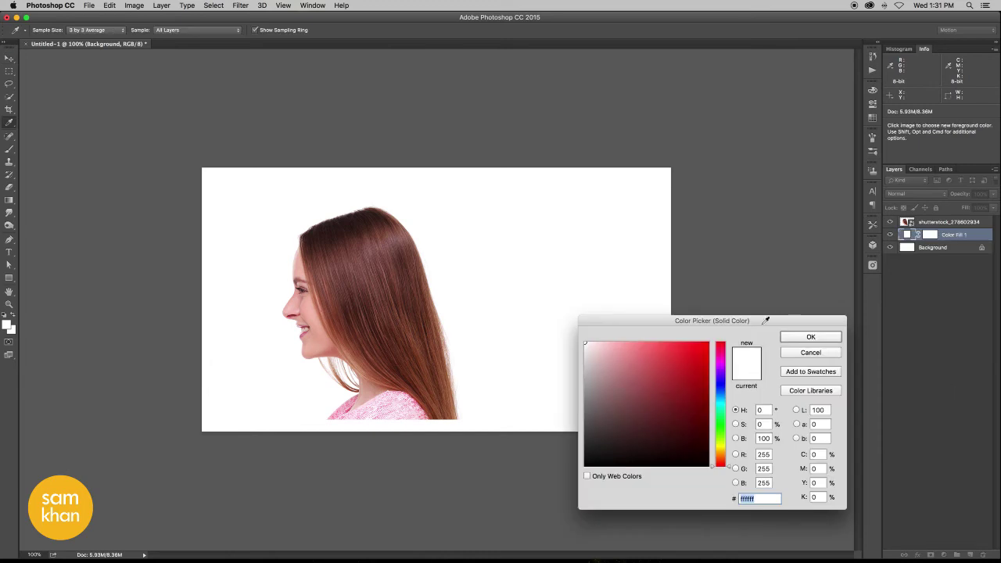
pyautogui.moveTo(686, 438); pyautogui.dragTo(706, 466)
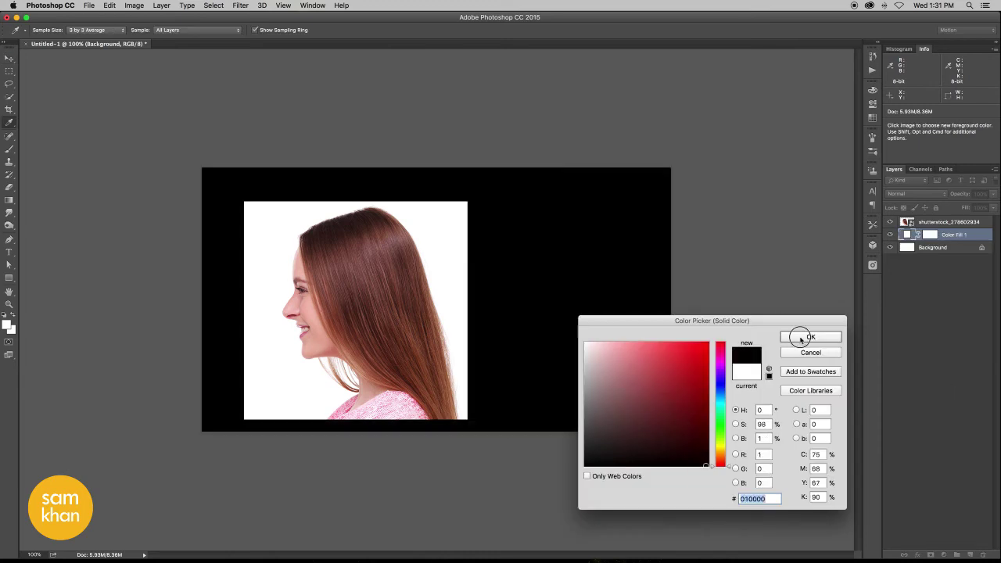
pyautogui.click(802, 338)
pyautogui.click(920, 224)
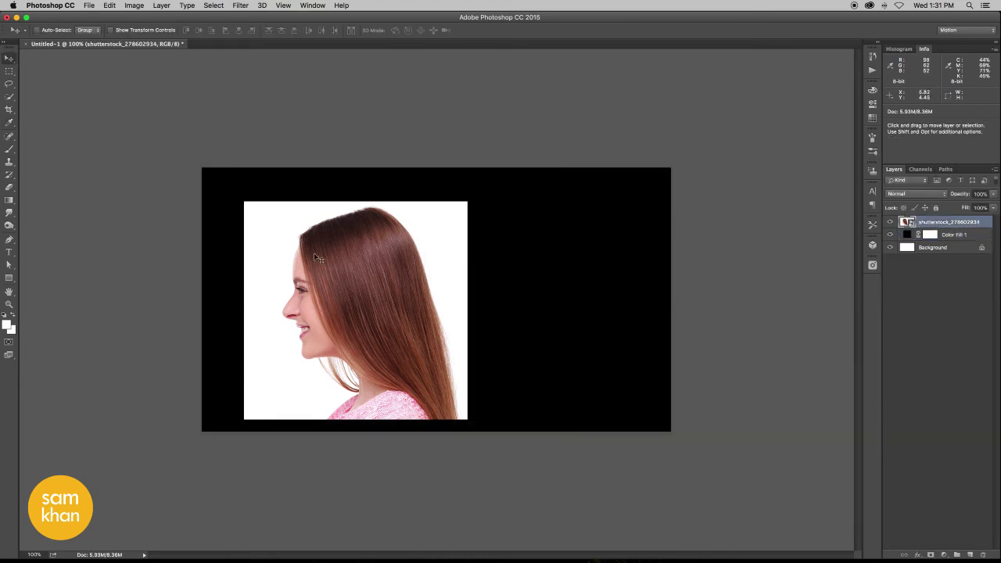
# Step: Quick-select the background around her profile and zoom in on her face
pyautogui.click(9, 98)
pyautogui.click(47, 94)
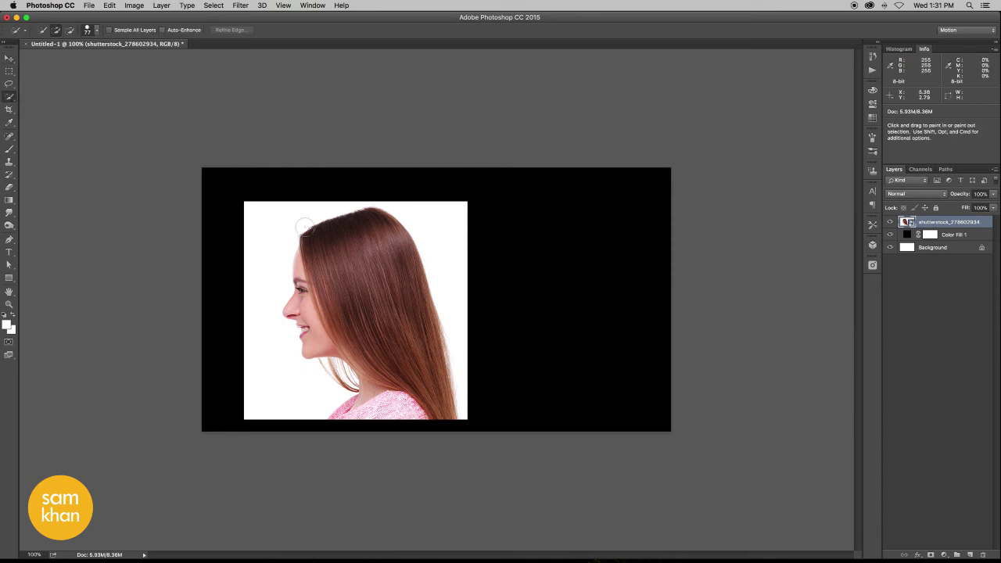
pyautogui.moveTo(258, 280)
pyautogui.mouseDown()
pyautogui.moveTo(423, 198)
pyautogui.moveTo(442, 253)
pyautogui.mouseUp()
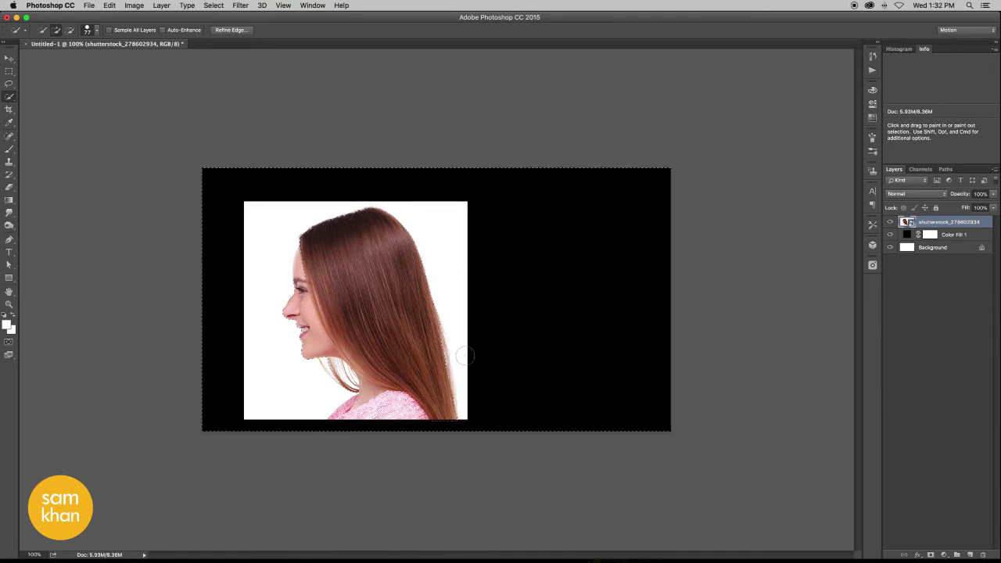
pyautogui.keyDown('super'); pyautogui.click(287, 291); pyautogui.keyUp('super')
pyautogui.moveTo(287, 291); pyautogui.dragTo(302, 290)
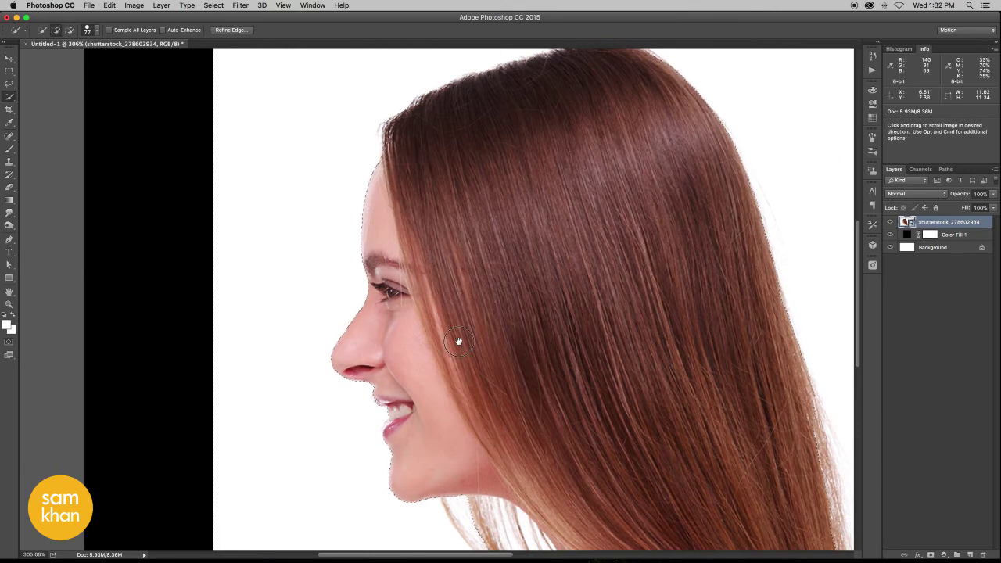
pyautogui.moveTo(472, 431)
pyautogui.mouseDown()
pyautogui.moveTo(418, 365)
pyautogui.moveTo(368, 369)
pyautogui.mouseUp()
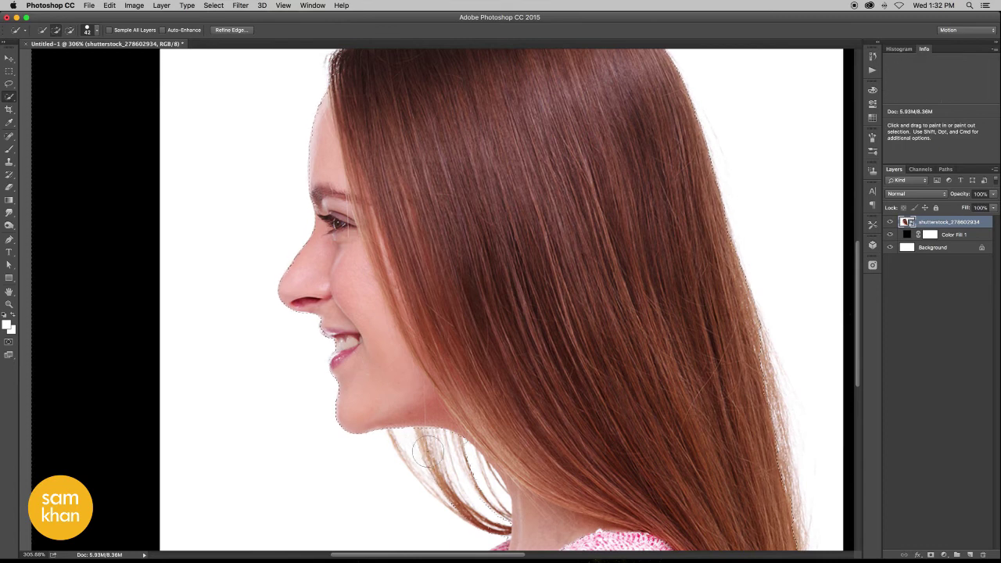
# Step: Add the stray hair strands to the selection and remove the neck and sweater edge
pyautogui.moveTo(455, 460); pyautogui.dragTo(499, 510)
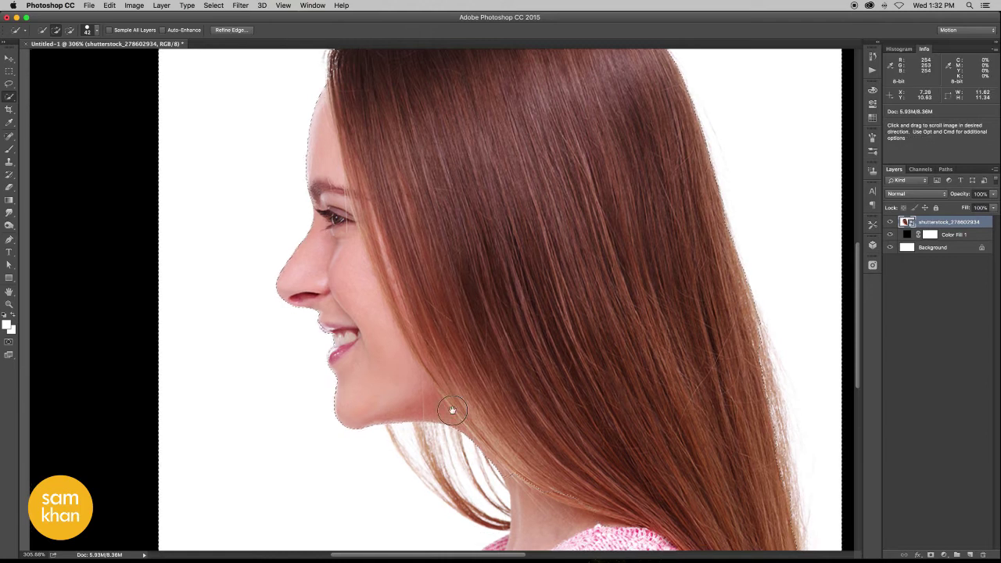
pyautogui.scroll(-5, 491, 529)
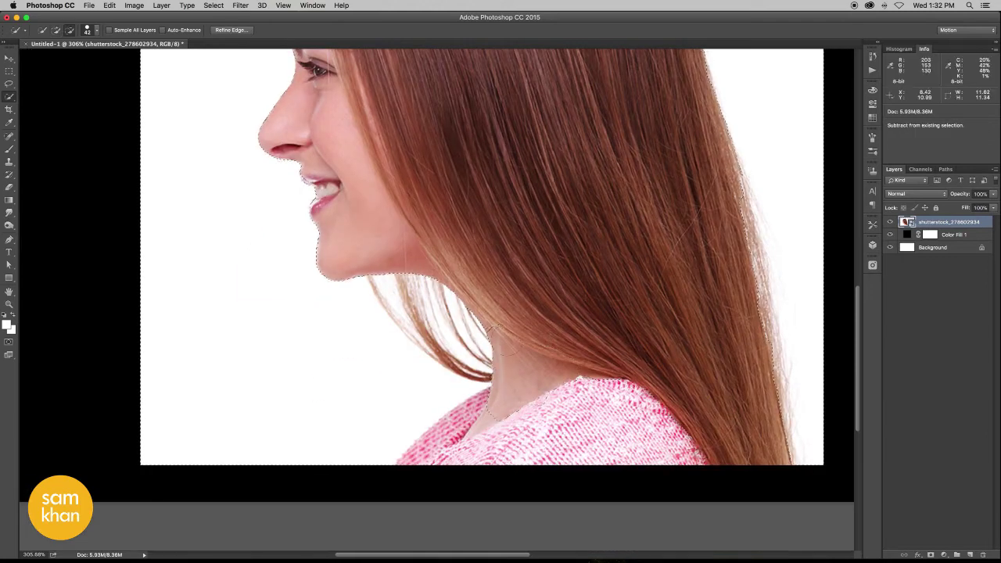
pyautogui.moveTo(516, 407)
pyautogui.mouseDown()
pyautogui.moveTo(483, 440)
pyautogui.moveTo(525, 452)
pyautogui.mouseUp()
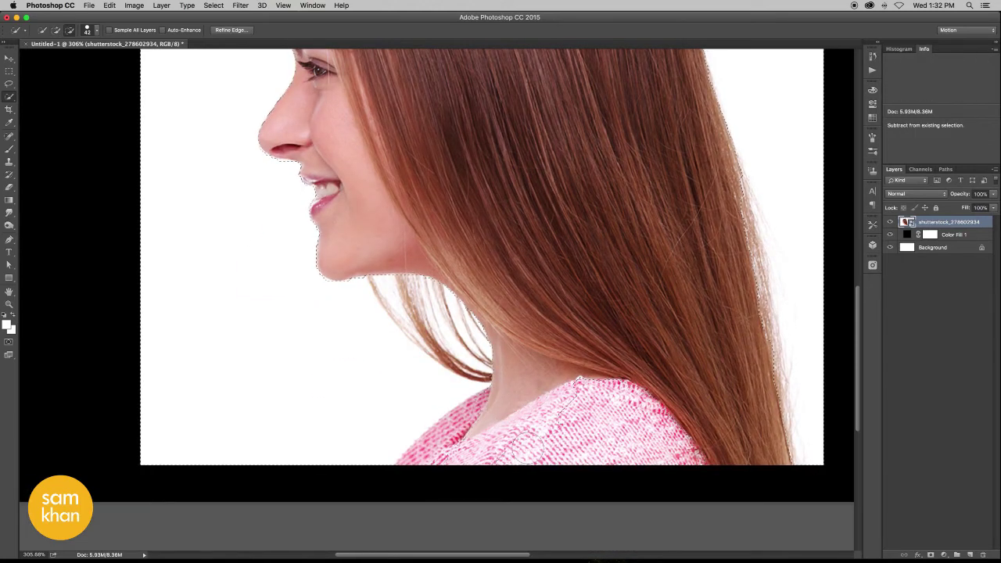
pyautogui.press('alt')
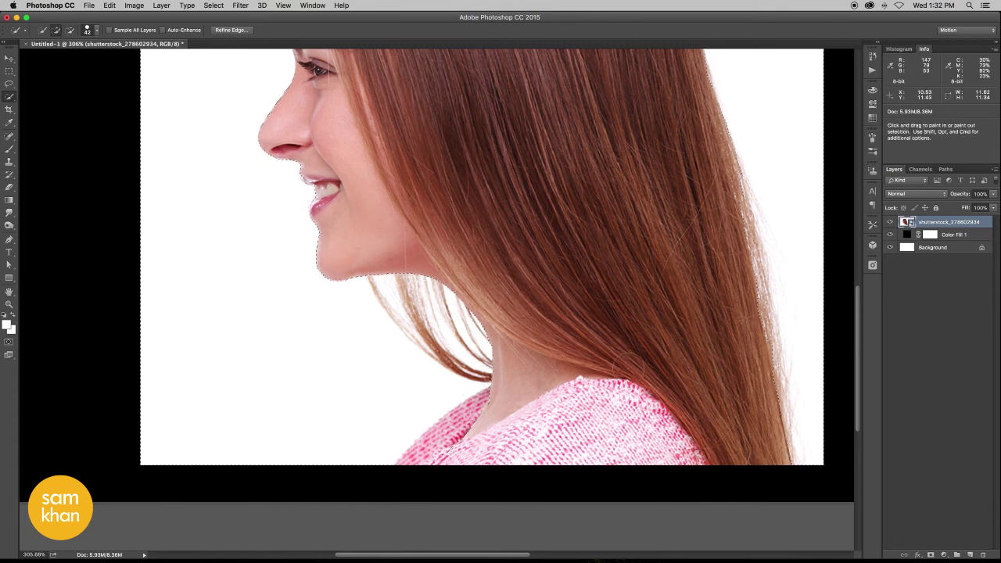
pyautogui.scroll(-2, 577, 348)
pyautogui.scroll(-2, 578, 348)
pyautogui.scroll(-2, 626, 313)
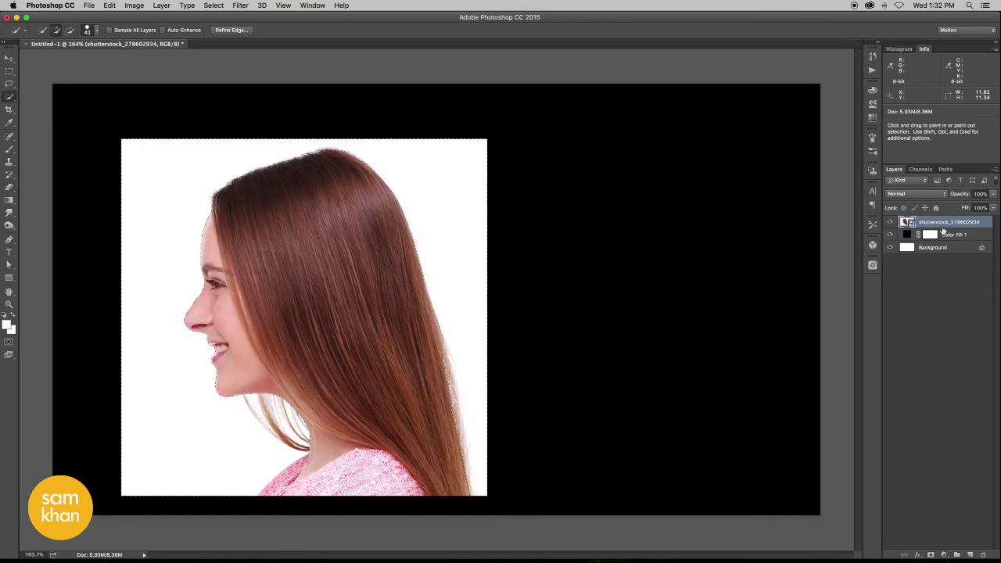
# Step: Turn the selection into a layer mask and invert it to reveal the woman
pyautogui.click(931, 556)
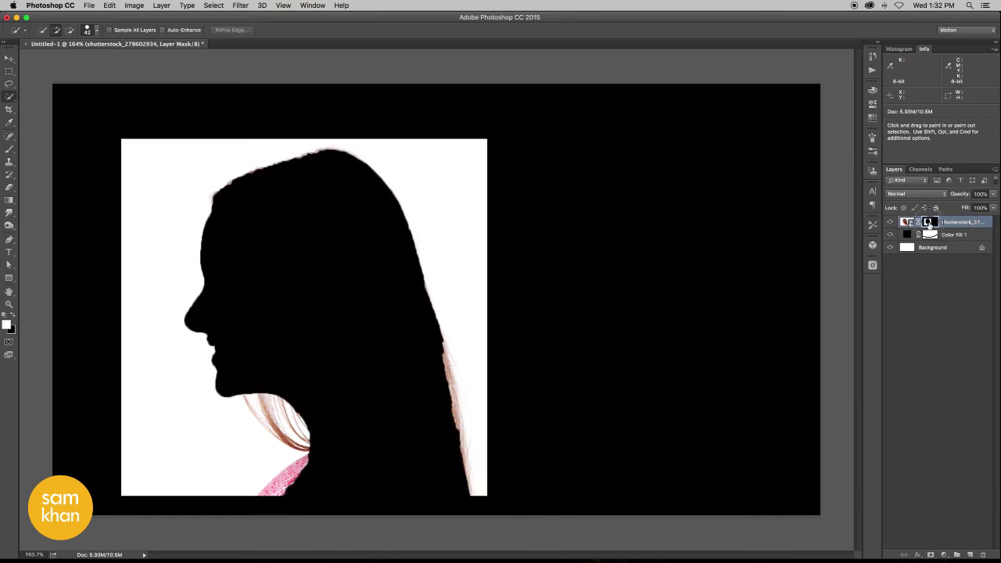
pyautogui.doubleClick(930, 224)
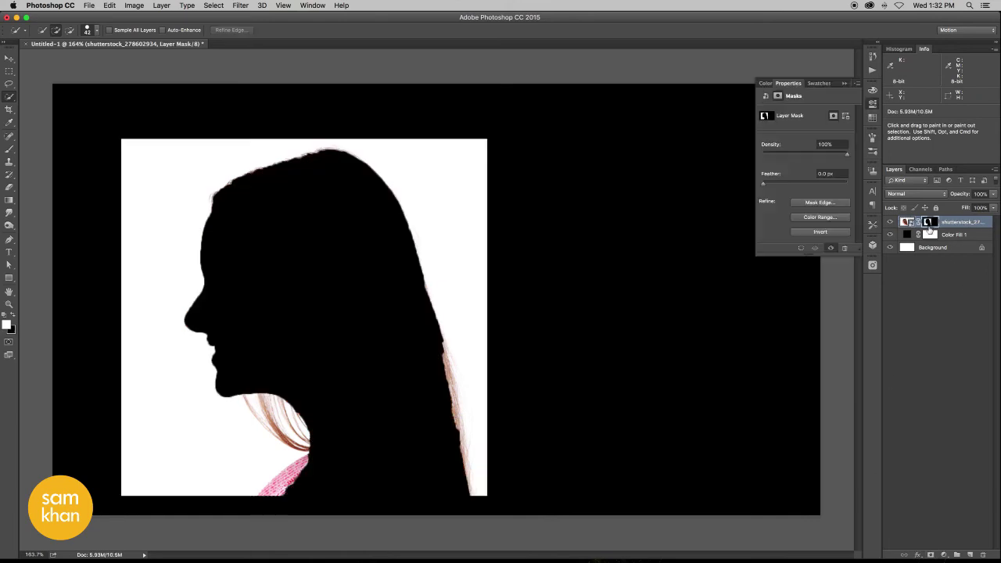
pyautogui.click(834, 233)
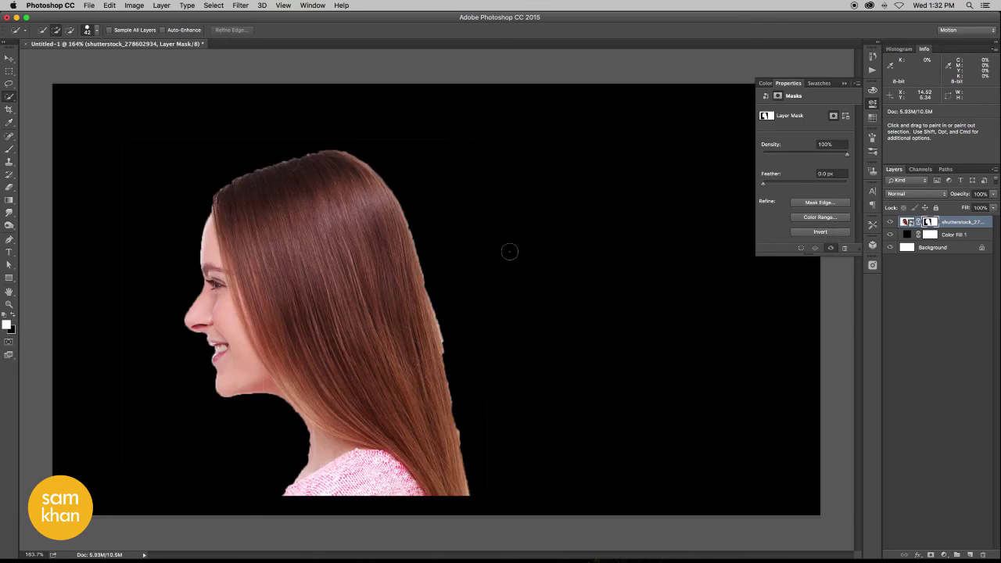
pyautogui.press('v')
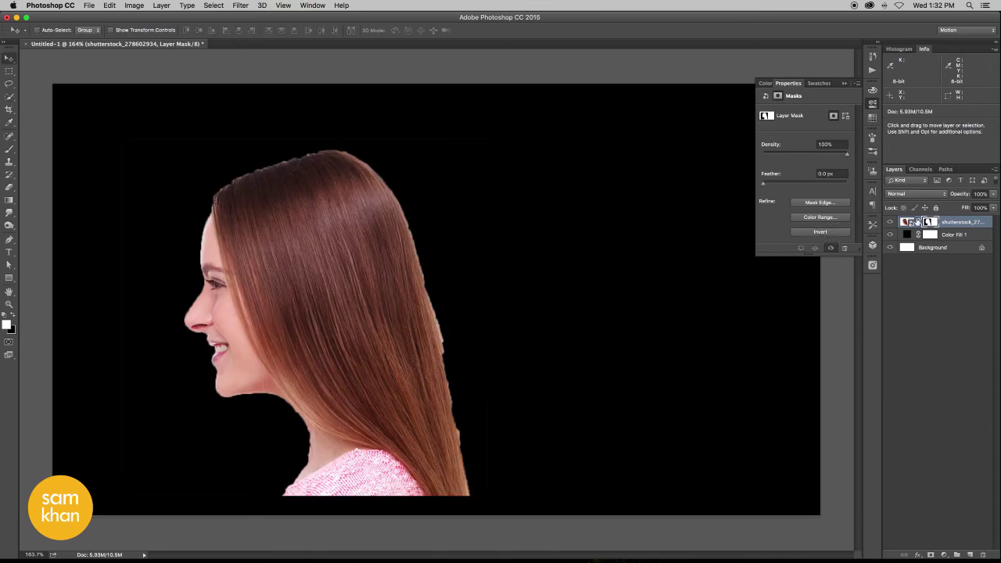
# Step: Refine the mask edge along the back of her hair in Refine Mask
pyautogui.click(826, 205)
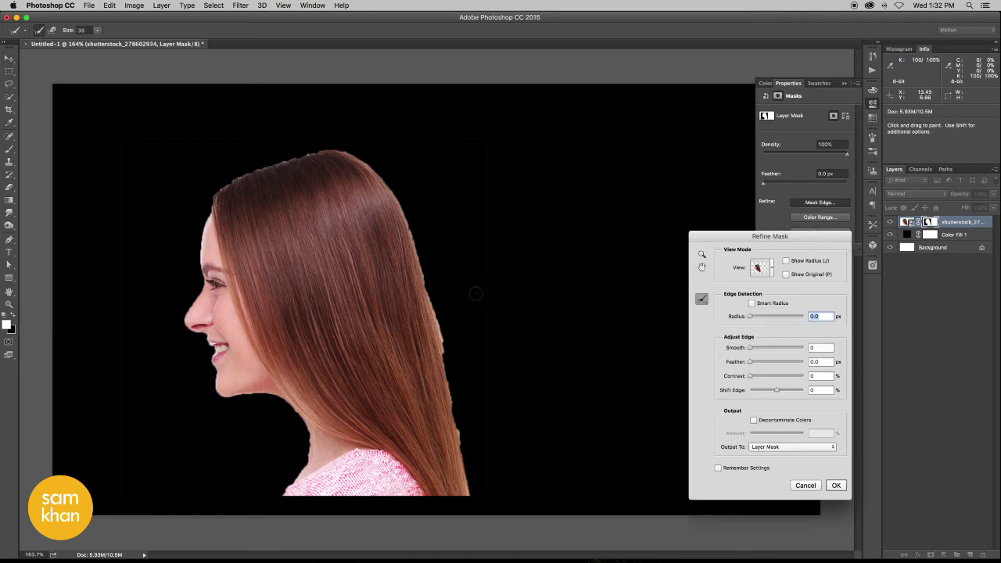
pyautogui.moveTo(405, 205); pyautogui.dragTo(463, 492)
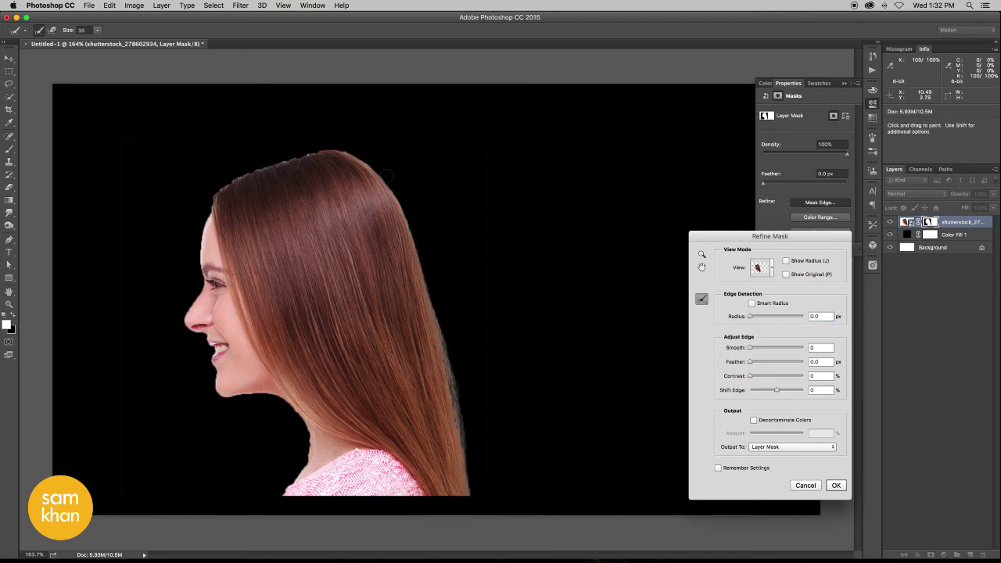
pyautogui.moveTo(420, 266)
pyautogui.mouseDown()
pyautogui.moveTo(384, 172)
pyautogui.moveTo(349, 149)
pyautogui.moveTo(277, 161)
pyautogui.moveTo(232, 182)
pyautogui.moveTo(218, 202)
pyautogui.mouseUp()
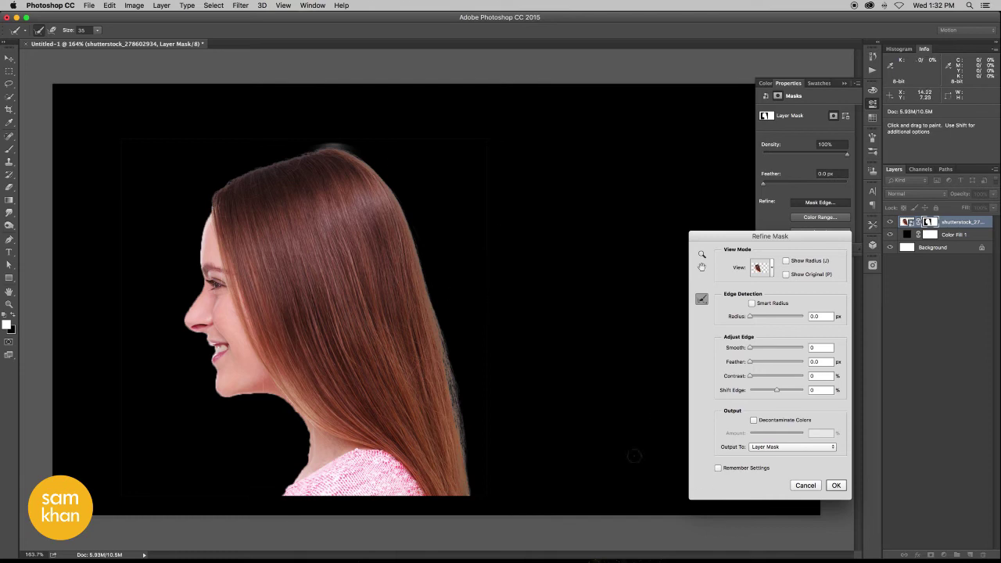
pyautogui.click(834, 485)
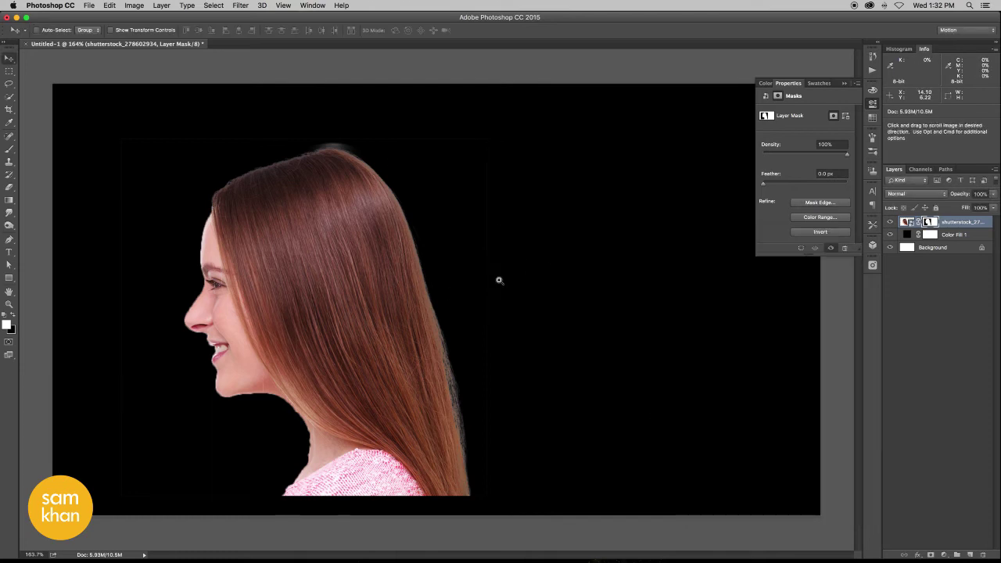
# Step: Move the woman slightly left and down, and delete the Color Fill 1 layer
pyautogui.moveTo(501, 280); pyautogui.dragTo(467, 281)
pyautogui.moveTo(418, 318); pyautogui.dragTo(384, 329)
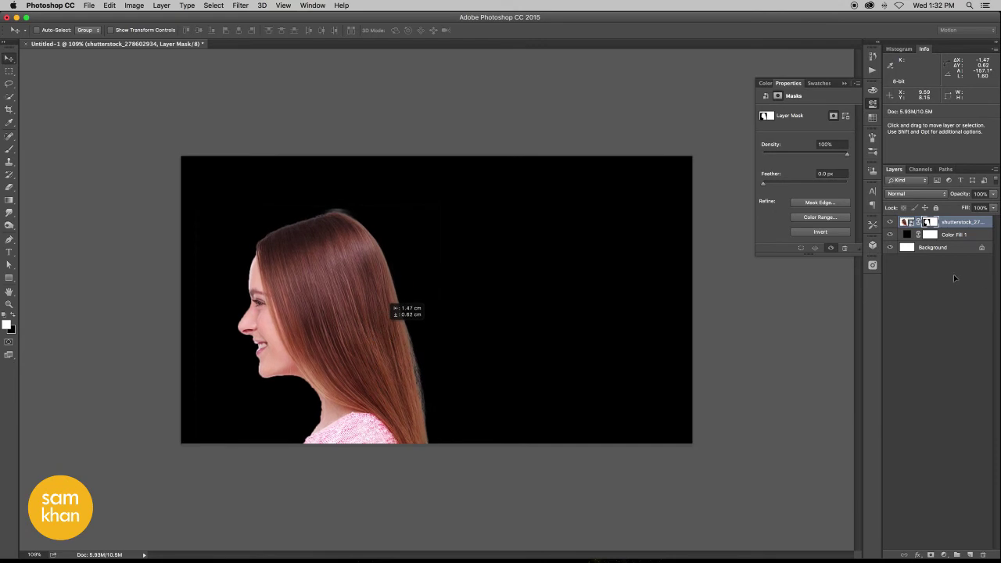
pyautogui.click(933, 235)
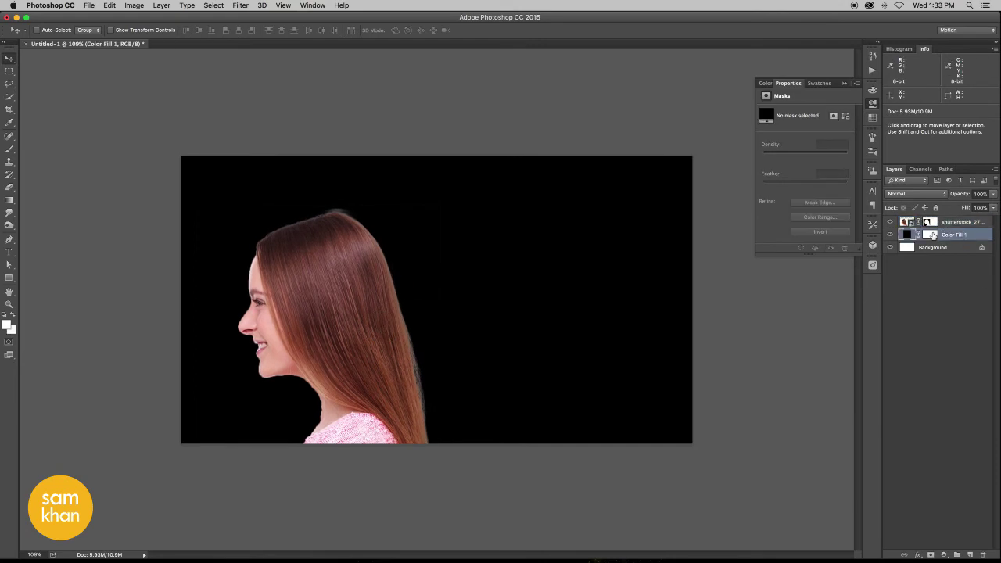
pyautogui.click(984, 555)
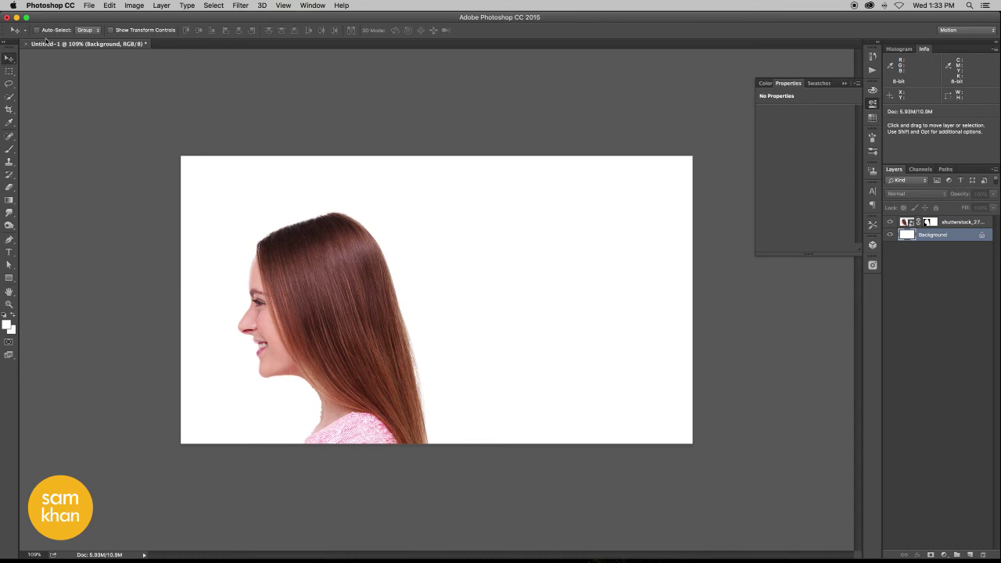
# Step: Place the orange ink image OHT5H90.jpg as an embedded layer
pyautogui.click(88, 6)
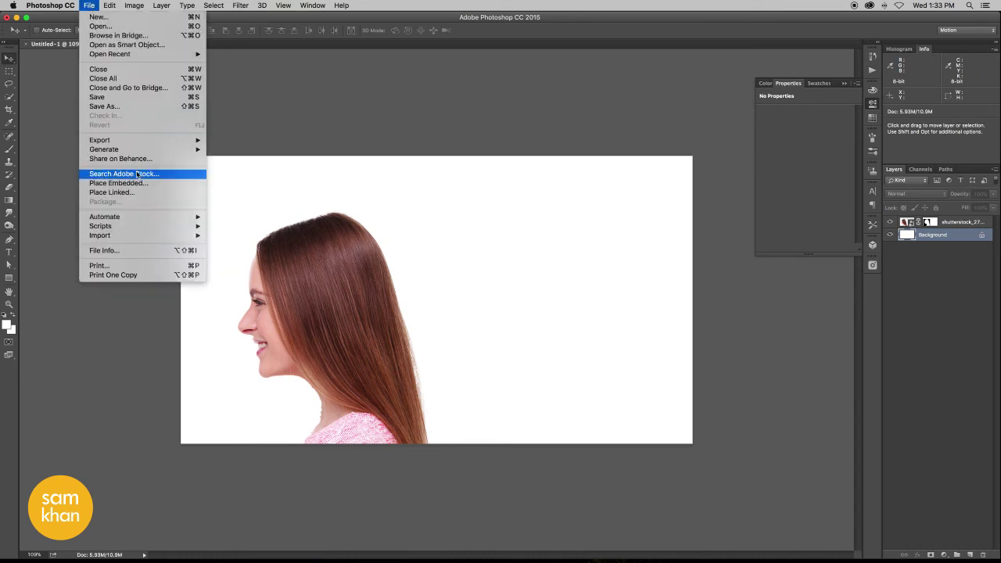
pyautogui.click(163, 187)
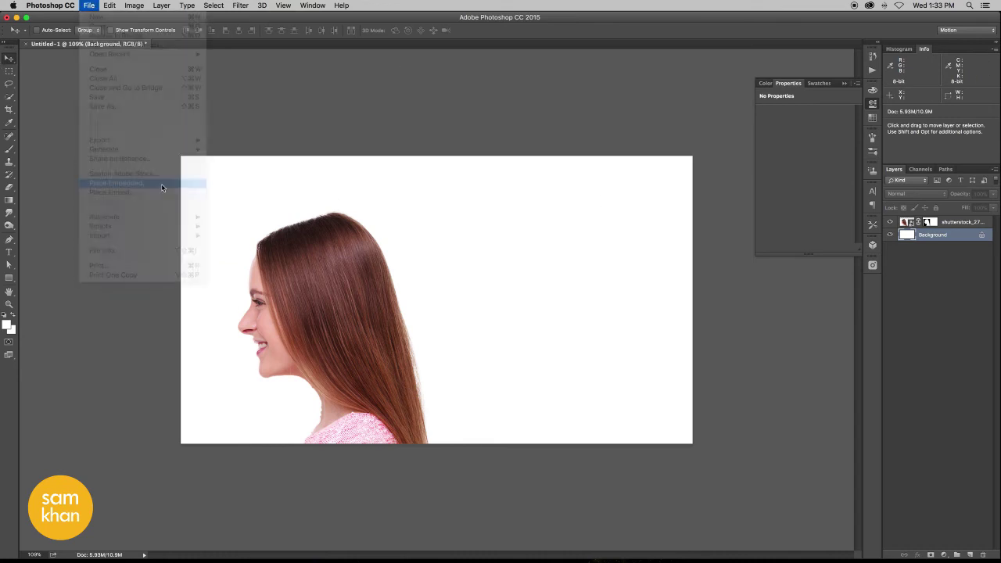
pyautogui.click(424, 117)
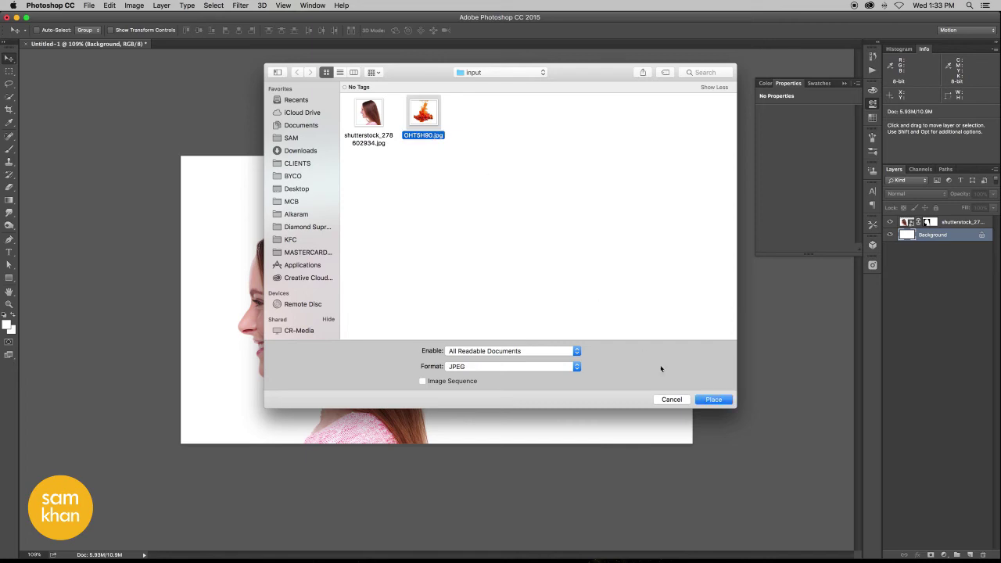
pyautogui.click(710, 400)
# Step: Move the ink right and rotate it about 77° so the trail streams rightward
pyautogui.moveTo(468, 259); pyautogui.dragTo(548, 212)
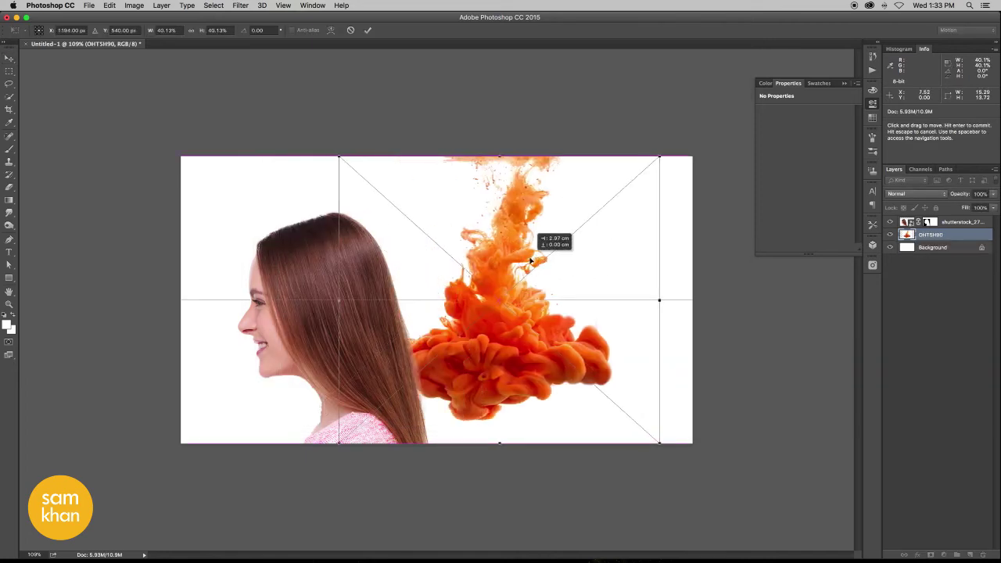
pyautogui.moveTo(553, 126)
pyautogui.mouseDown()
pyautogui.moveTo(644, 195)
pyautogui.moveTo(658, 317)
pyautogui.moveTo(671, 264)
pyautogui.moveTo(674, 274)
pyautogui.moveTo(625, 280)
pyautogui.mouseUp()
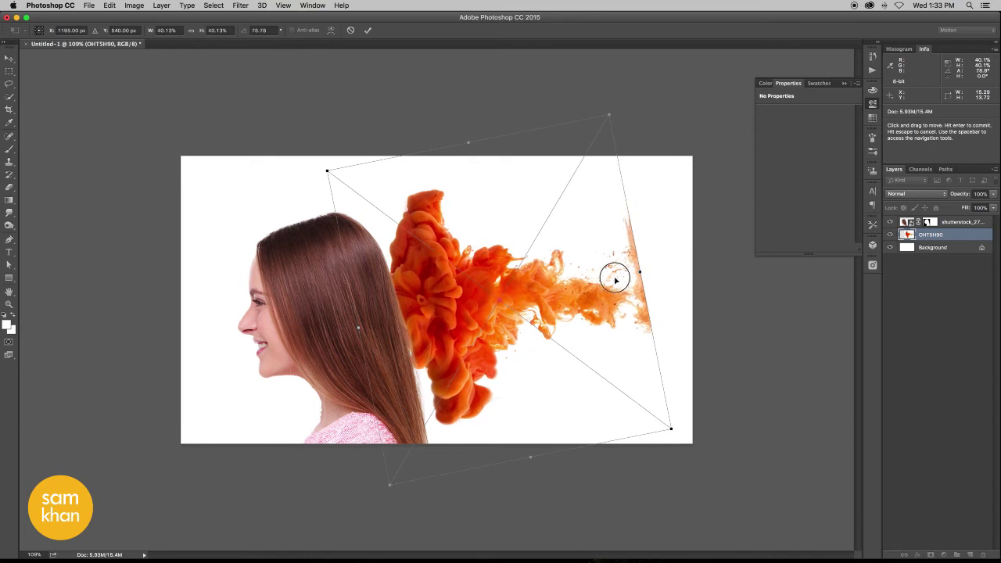
pyautogui.press('Return')
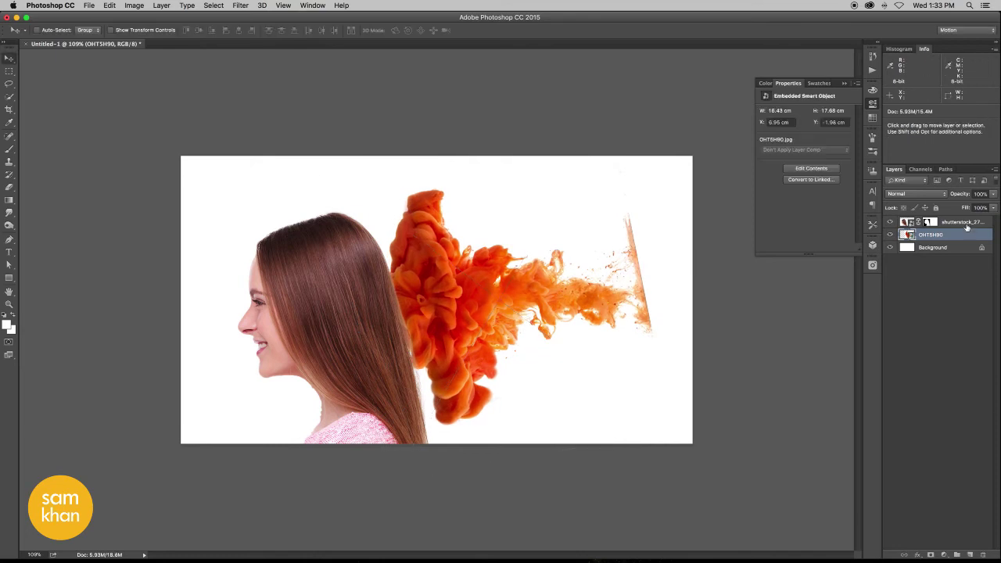
# Step: Reorder layers so OHT5H90 sits above the woman's photo, then select the ink layer
pyautogui.click(967, 224)
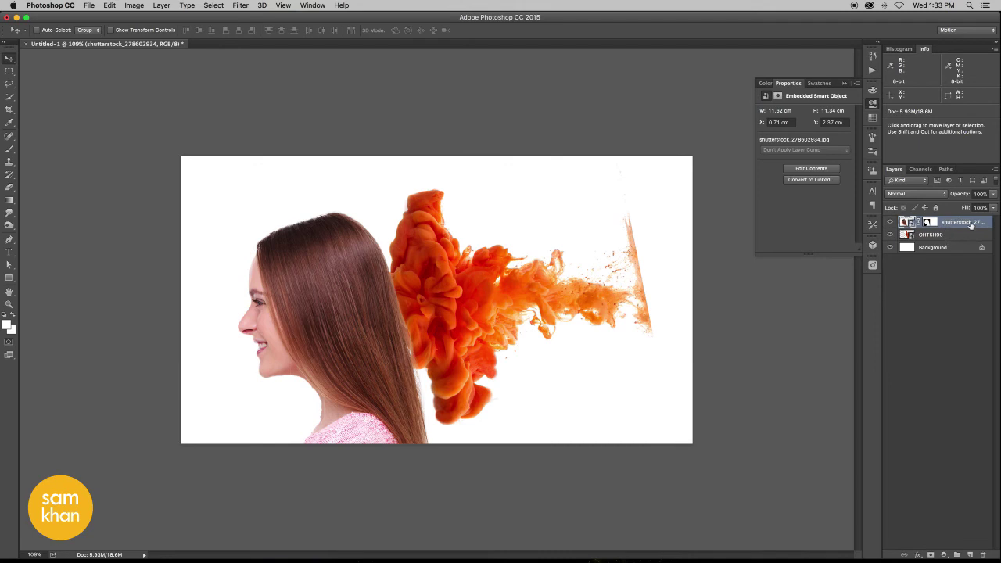
pyautogui.moveTo(930, 222); pyautogui.dragTo(955, 236)
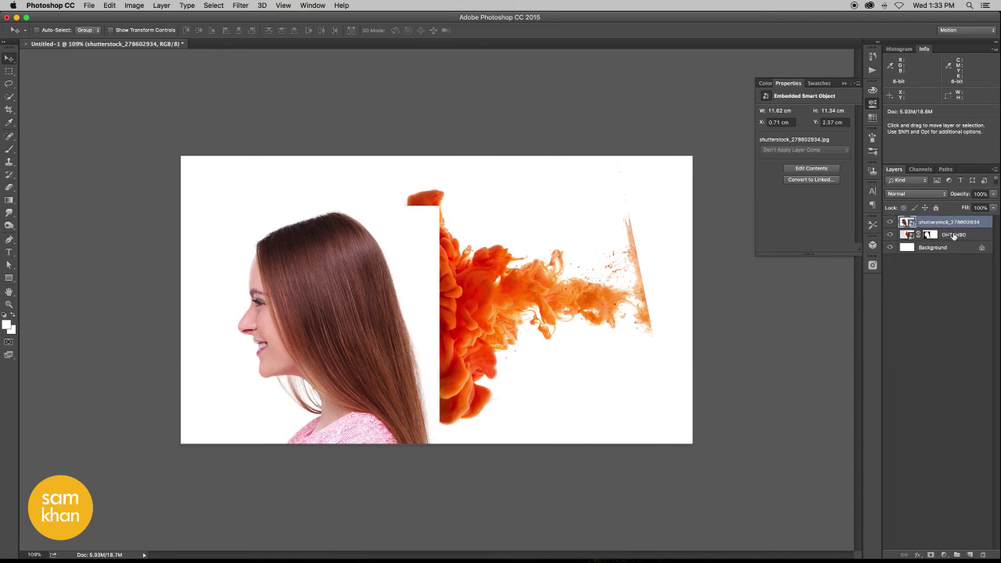
pyautogui.hotkey('ctrl', 'z')
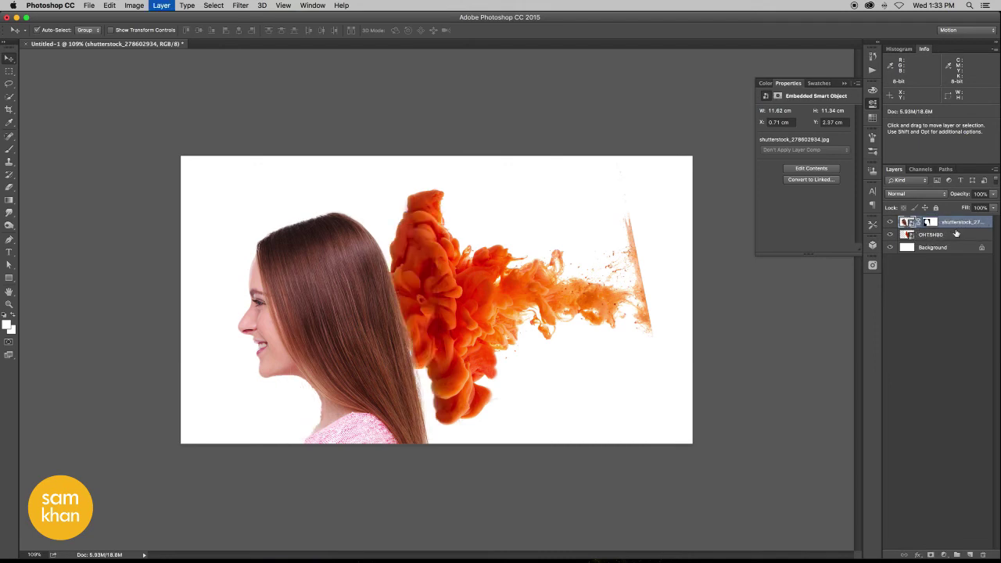
pyautogui.moveTo(956, 233); pyautogui.dragTo(957, 234)
pyautogui.click(947, 225)
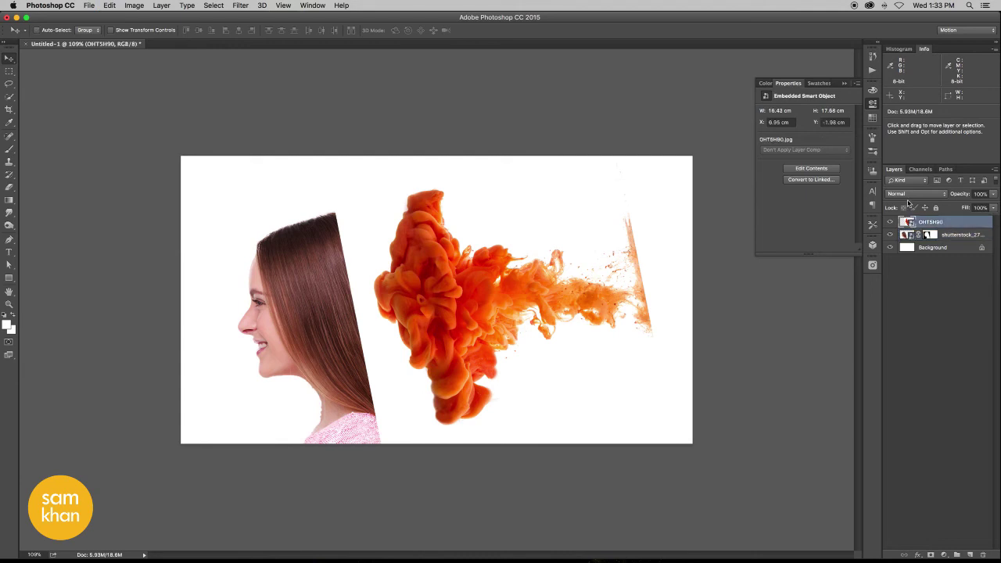
# Step: Scale the ink layer to about 29% beside her hair and quick-select its area
pyautogui.hotkey('ctrl', 't')
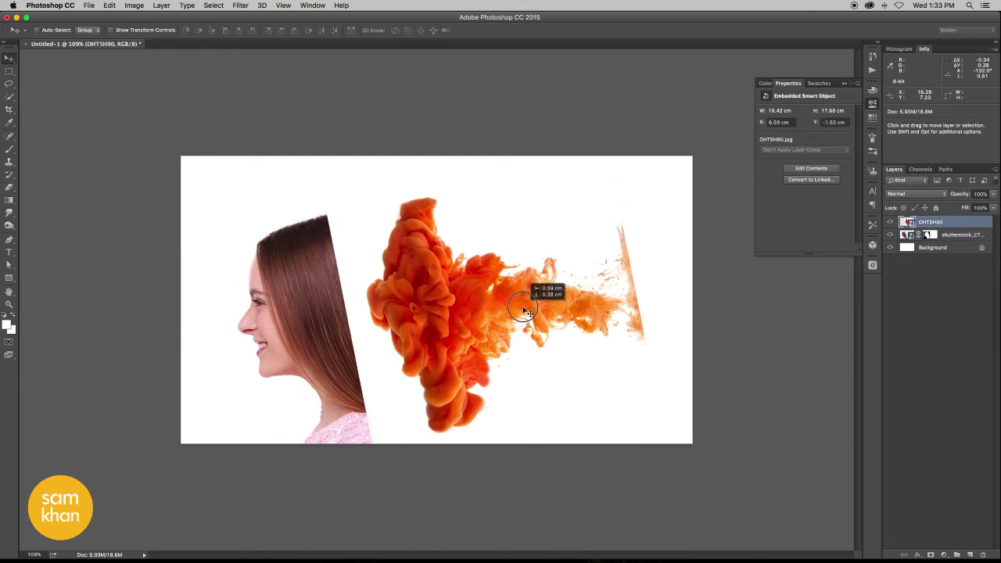
pyautogui.moveTo(532, 298); pyautogui.dragTo(612, 210)
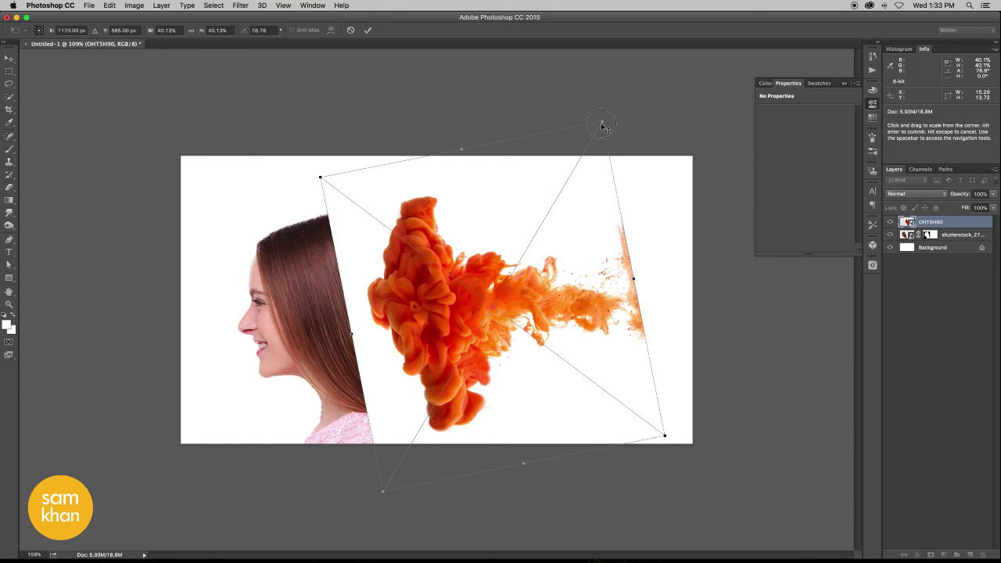
pyautogui.moveTo(601, 122); pyautogui.dragTo(570, 174)
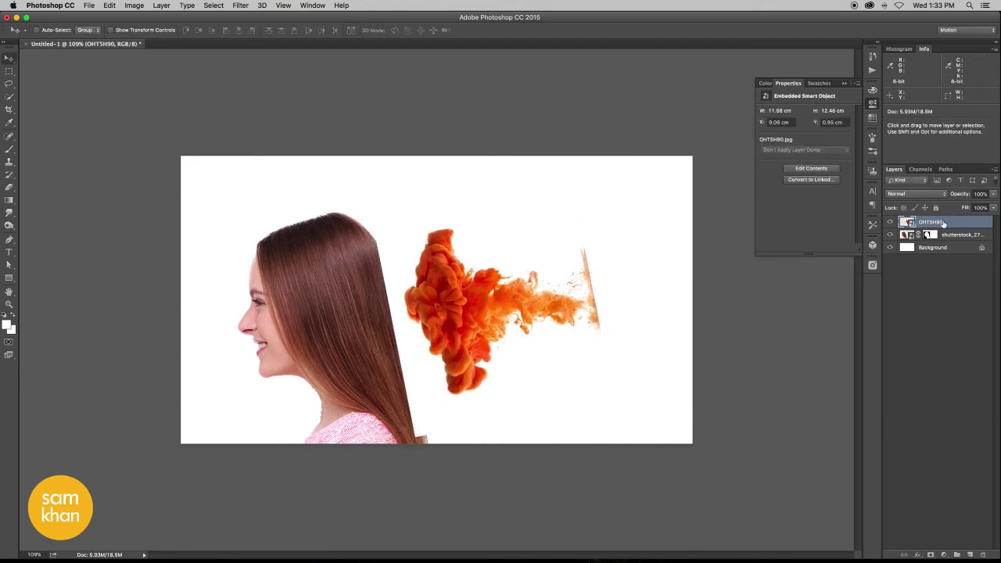
pyautogui.click(10, 97)
pyautogui.moveTo(395, 248)
pyautogui.mouseDown()
pyautogui.moveTo(452, 206)
pyautogui.moveTo(607, 226)
pyautogui.moveTo(629, 336)
pyautogui.moveTo(529, 410)
pyautogui.moveTo(462, 415)
pyautogui.moveTo(365, 351)
pyautogui.mouseUp()
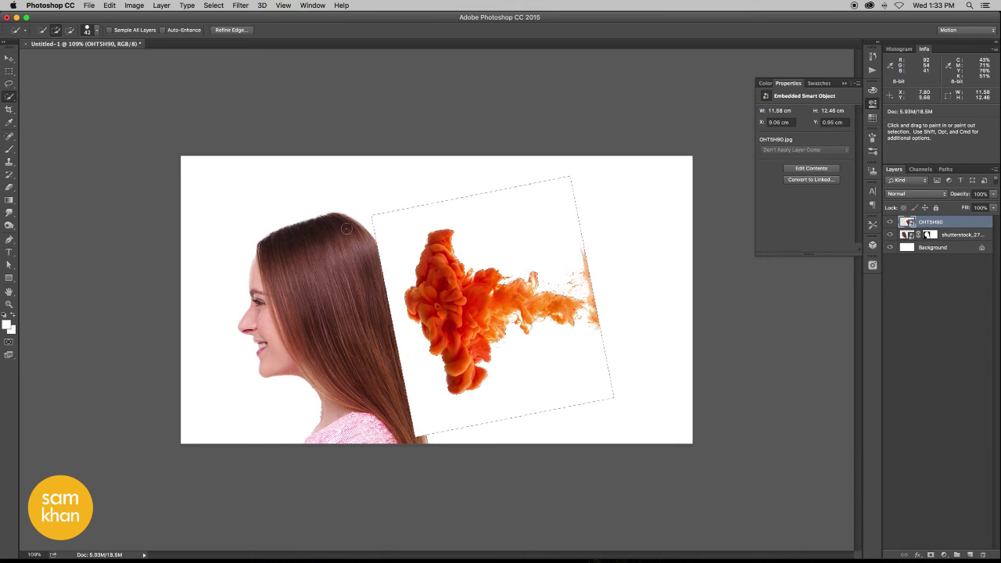
# Step: Make a Color Range selection at fuzziness 200 and add it as the ink layer's mask
pyautogui.click(218, 6)
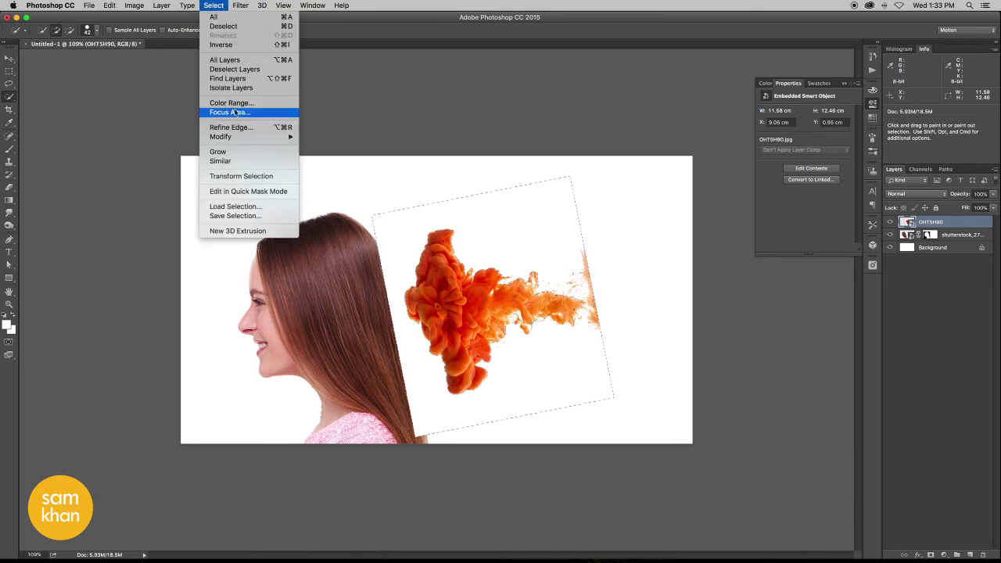
pyautogui.press('Return')
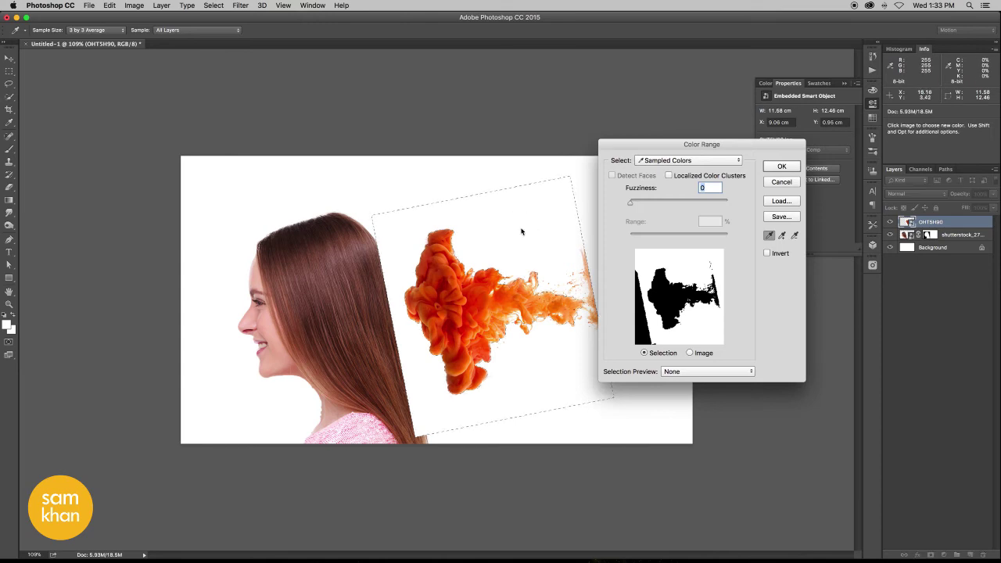
pyautogui.moveTo(721, 202); pyautogui.dragTo(741, 203)
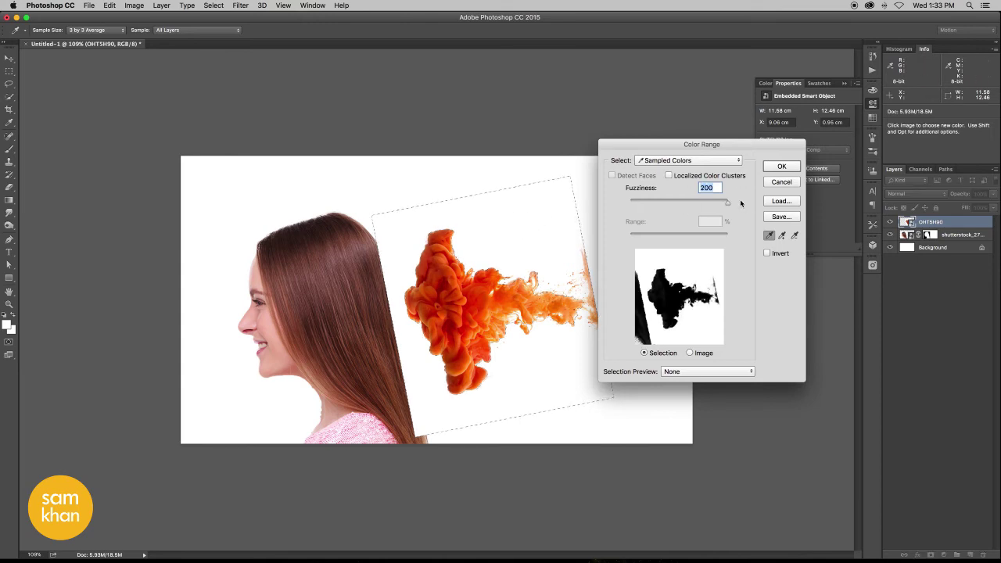
pyautogui.click(773, 165)
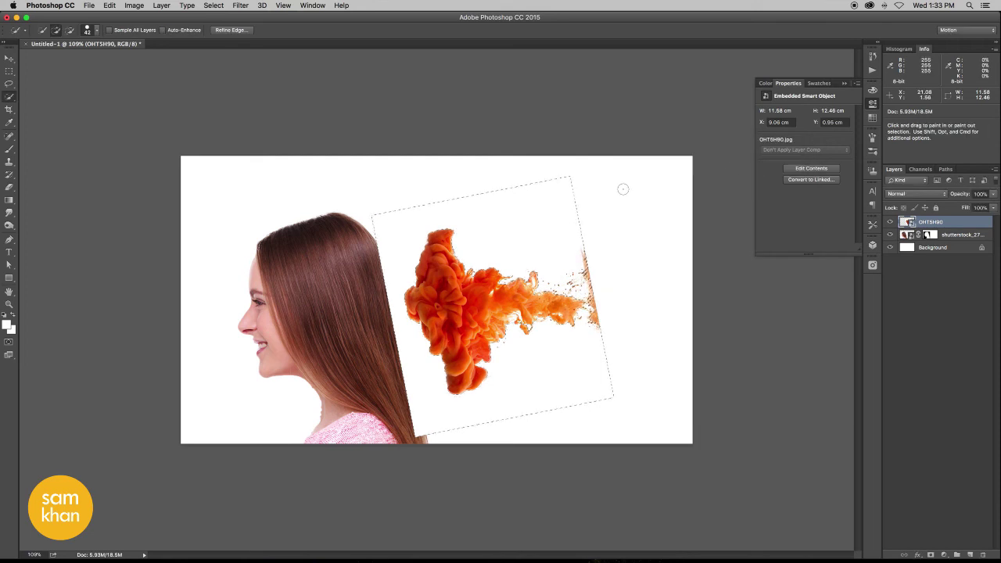
pyautogui.click(930, 554)
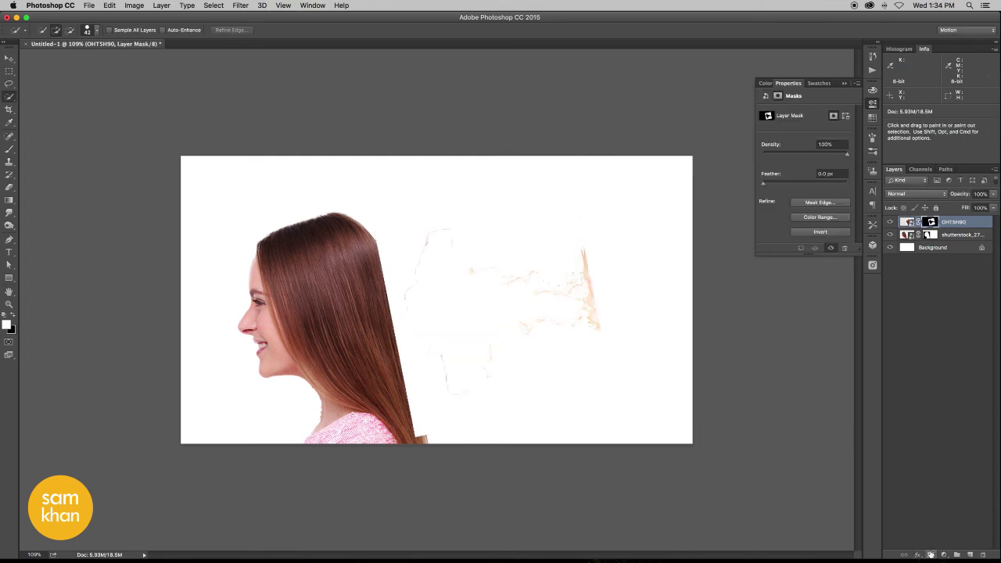
# Step: Invert the ink mask, move the smoke over her hair, and set opacity to 64%
pyautogui.click(831, 235)
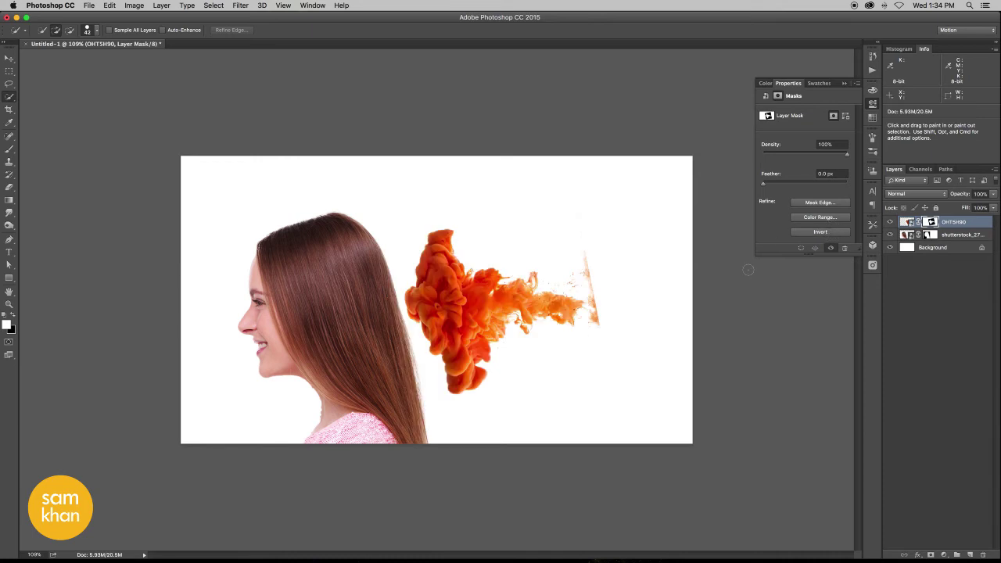
pyautogui.press('v')
pyautogui.moveTo(587, 295)
pyautogui.mouseDown()
pyautogui.moveTo(497, 289)
pyautogui.moveTo(513, 289)
pyautogui.mouseUp()
pyautogui.press('super+minus')
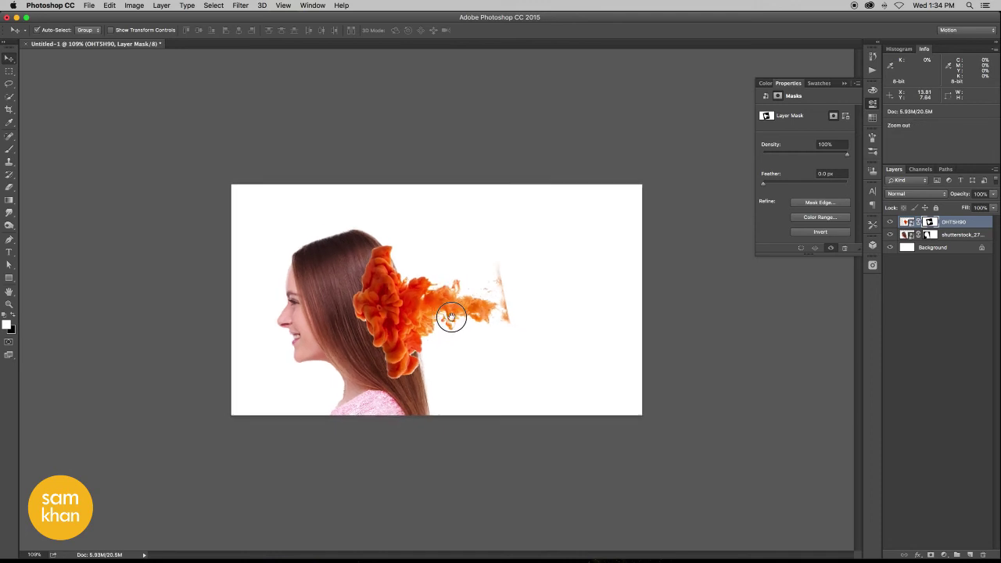
pyautogui.scroll(-2, 451, 317)
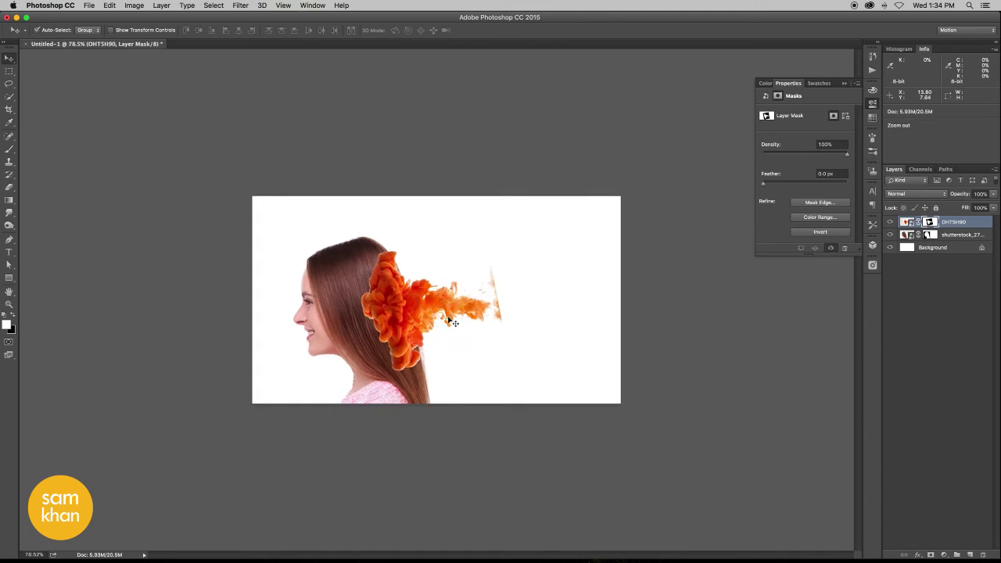
pyautogui.click(994, 195)
pyautogui.moveTo(978, 206); pyautogui.dragTo(977, 205)
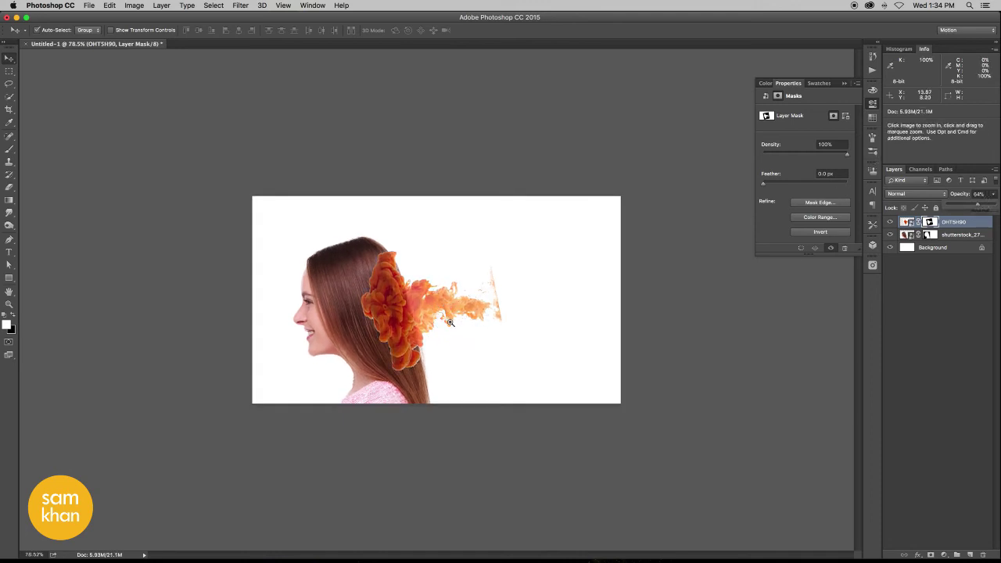
pyautogui.click(474, 328)
# Step: Scale the orange ink smoke to about 186% and position it over her face and hair
pyautogui.hotkey('ctrl', 't')
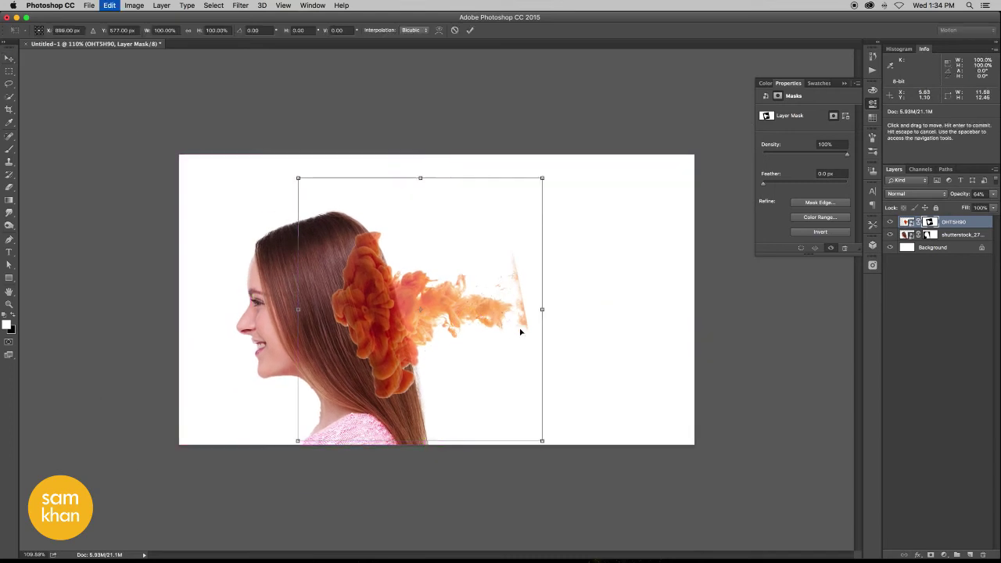
pyautogui.moveTo(597, 466); pyautogui.dragTo(595, 461)
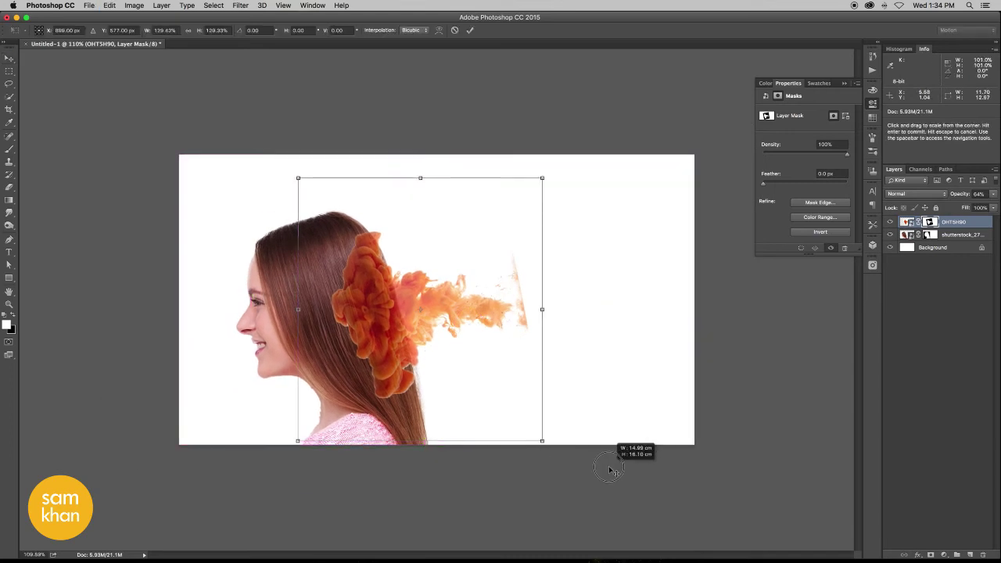
pyautogui.moveTo(541, 132); pyautogui.dragTo(542, 133)
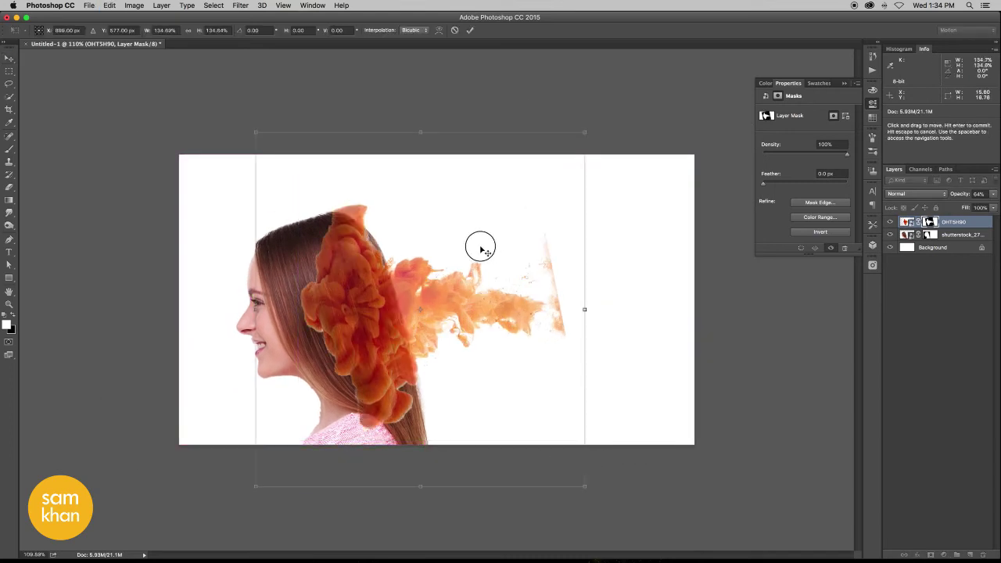
pyautogui.moveTo(480, 249); pyautogui.dragTo(454, 249)
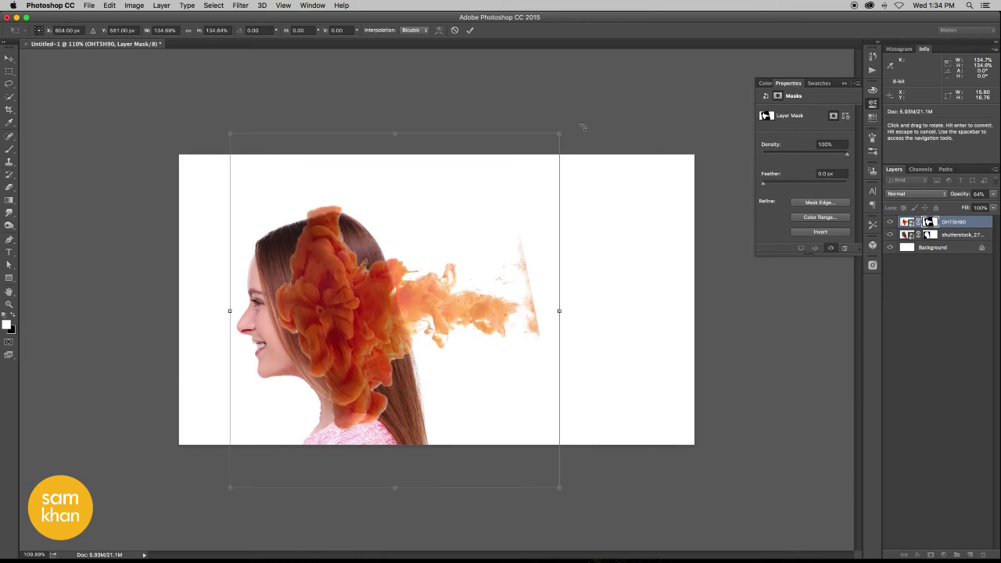
pyautogui.moveTo(575, 128); pyautogui.dragTo(650, 92)
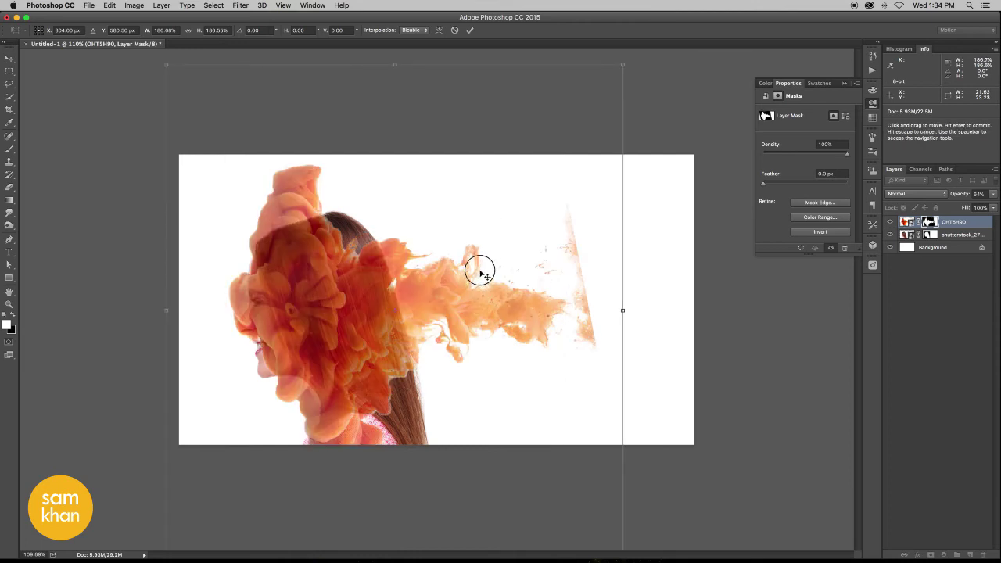
pyautogui.moveTo(476, 269); pyautogui.dragTo(481, 267)
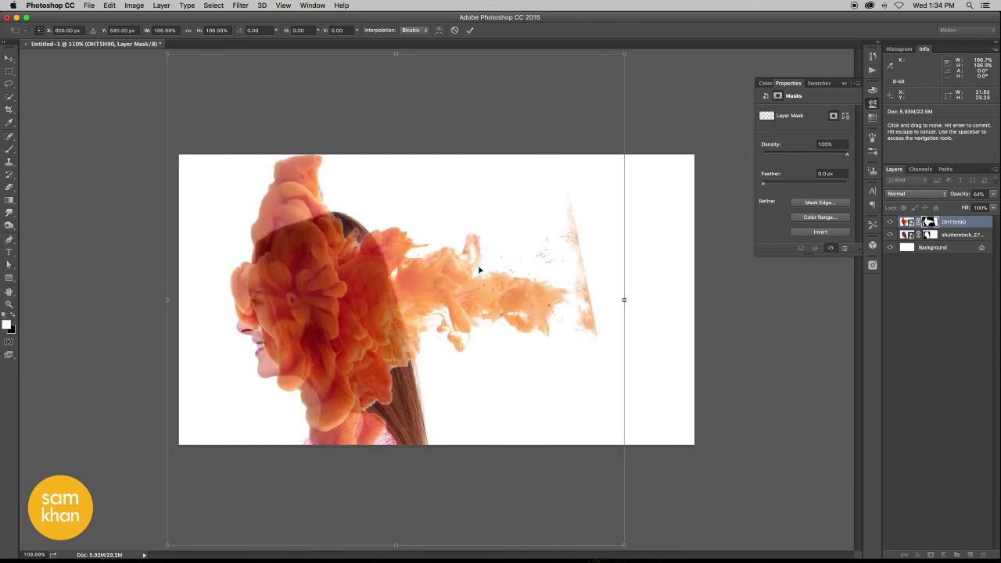
pyautogui.press('Return')
pyautogui.rightClick(959, 224)
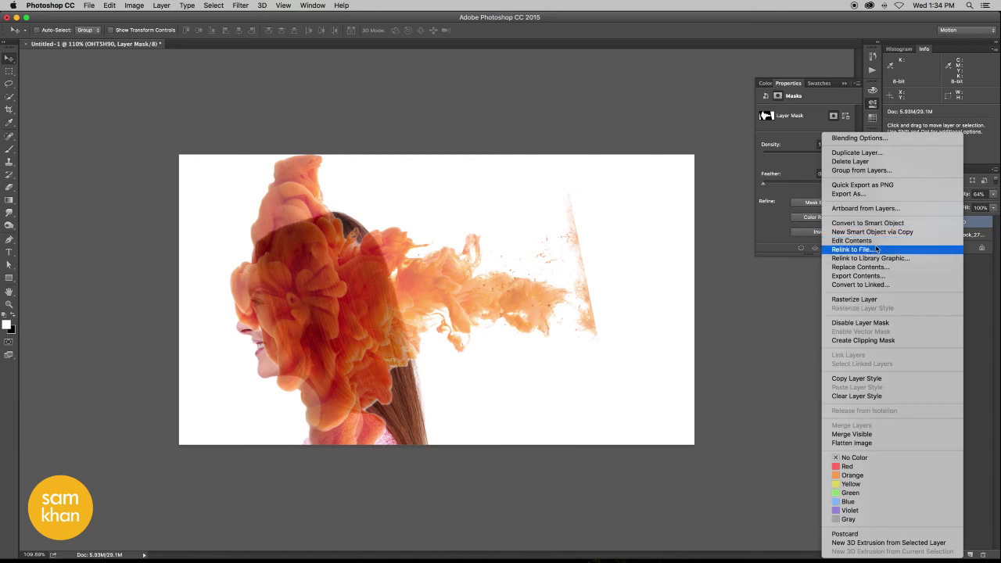
# Step: Rasterize the orange ink layer and shift the smoke over the woman's head
pyautogui.click(884, 303)
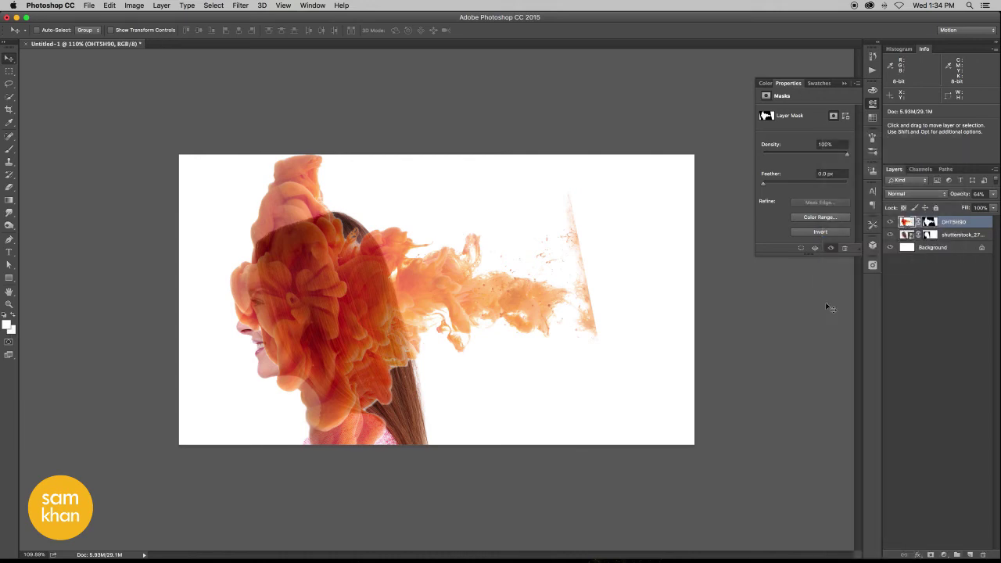
pyautogui.moveTo(594, 309)
pyautogui.mouseDown()
pyautogui.moveTo(517, 293)
pyautogui.moveTo(515, 267)
pyautogui.mouseUp()
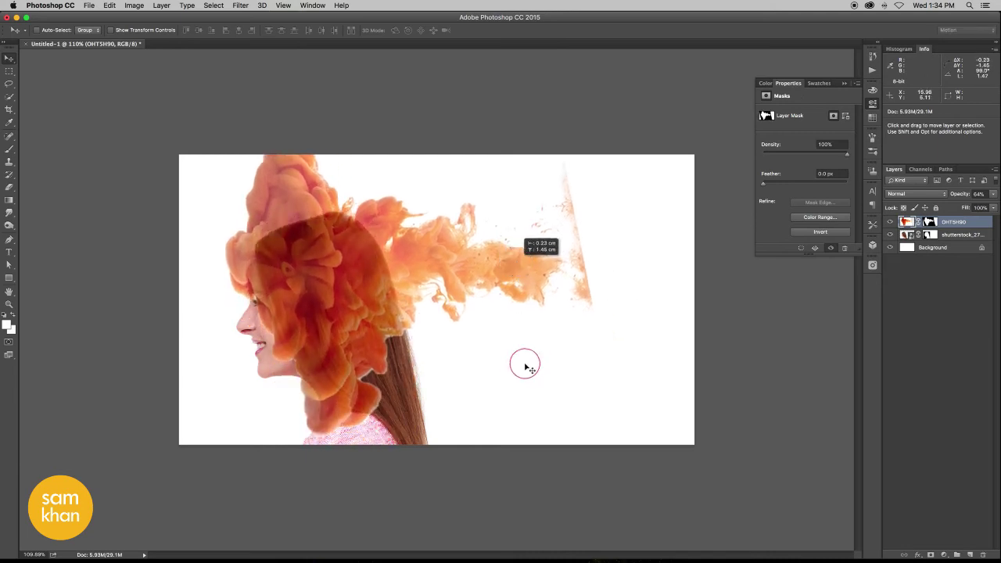
pyautogui.moveTo(526, 365); pyautogui.dragTo(505, 362)
pyautogui.scroll(-5, 500, 363)
# Step: Scale the smoke to about 122% and move it left over the face
pyautogui.hotkey('ctrl', 't')
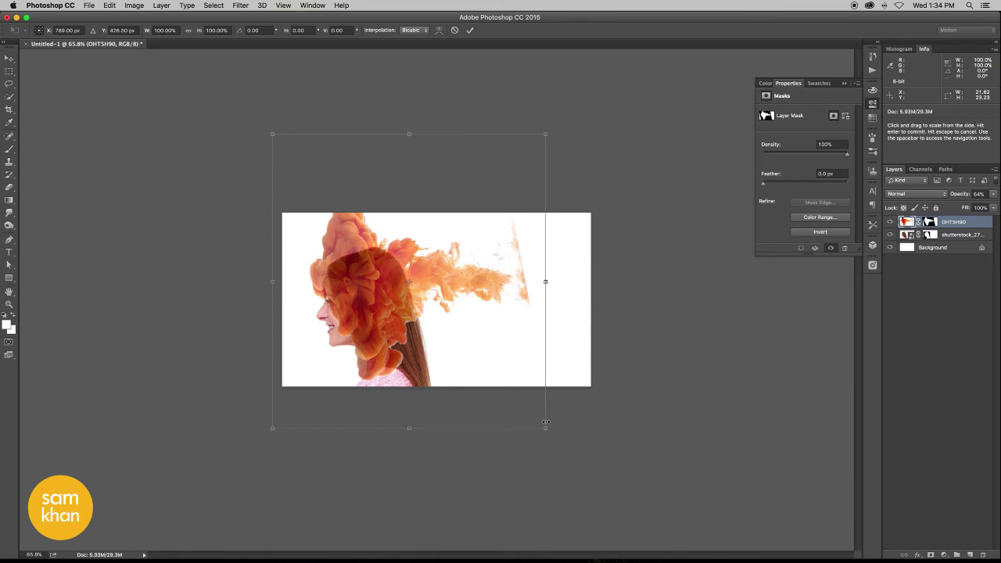
pyautogui.moveTo(545, 428); pyautogui.dragTo(607, 493)
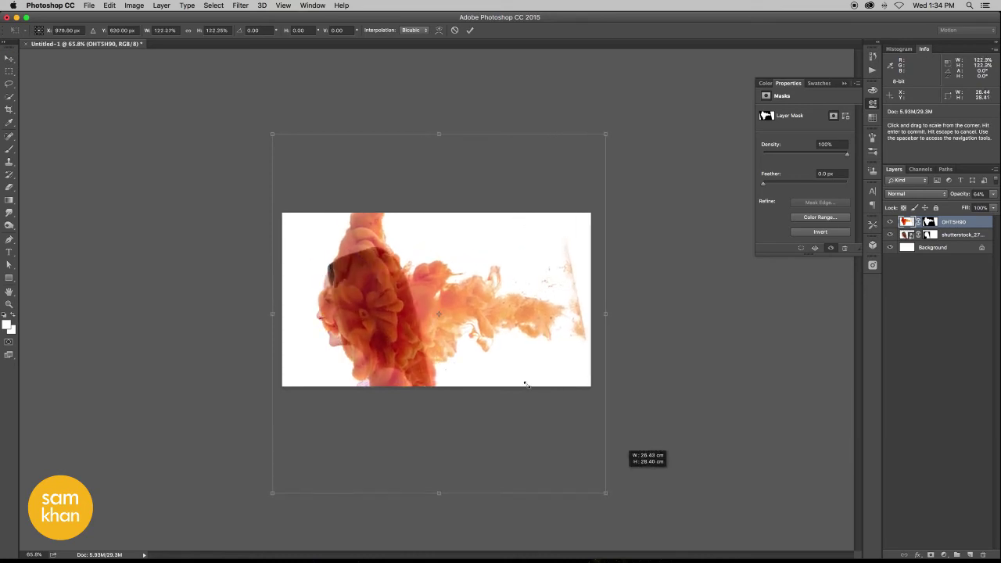
pyautogui.moveTo(470, 332); pyautogui.dragTo(446, 311)
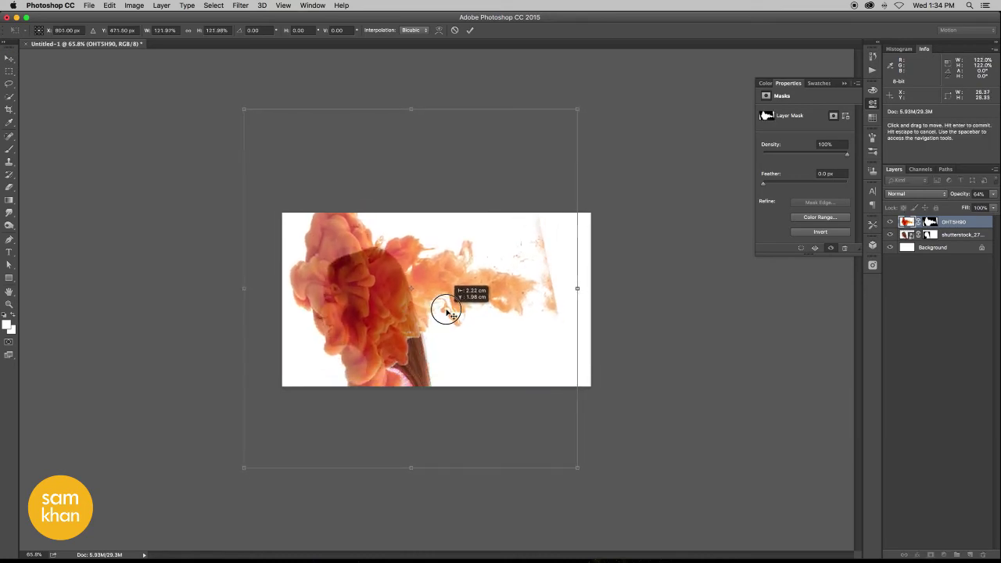
pyautogui.moveTo(446, 312)
pyautogui.mouseDown()
pyautogui.moveTo(434, 315)
pyautogui.moveTo(453, 313)
pyautogui.mouseUp()
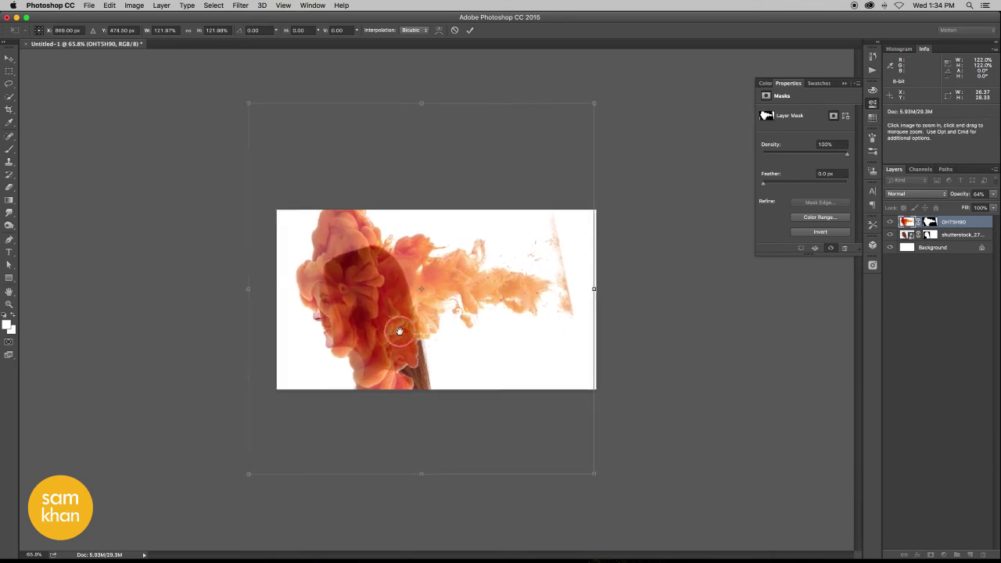
pyautogui.scroll(5, 397, 328)
pyautogui.moveTo(397, 324)
pyautogui.mouseDown()
pyautogui.moveTo(324, 318)
pyautogui.moveTo(340, 297)
pyautogui.mouseUp()
# Step: Enlarge the smoke to about 142%, move it up and left, and commit
pyautogui.scroll(-2, 333, 364)
pyautogui.scroll(-3, 332, 365)
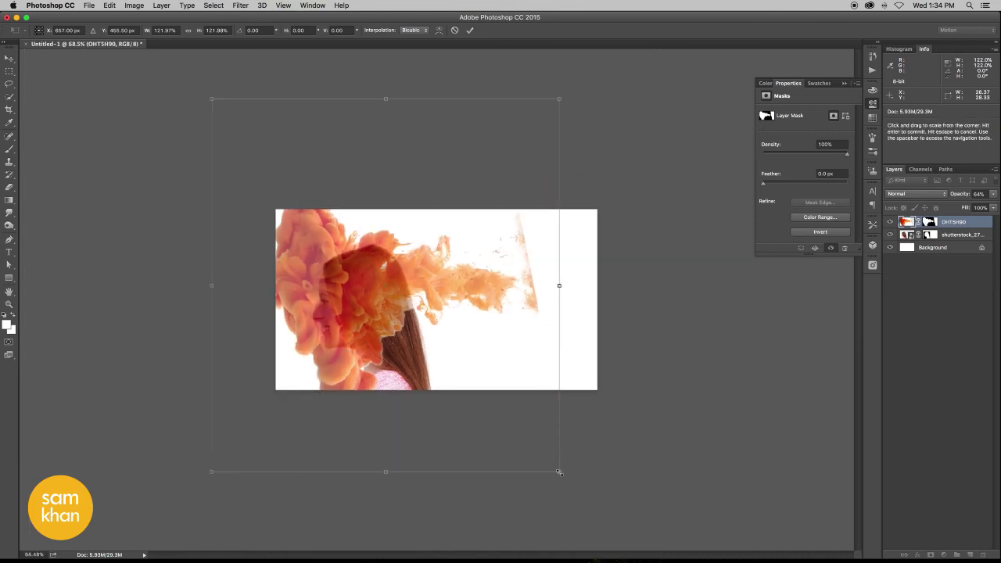
pyautogui.moveTo(560, 473)
pyautogui.mouseDown()
pyautogui.moveTo(634, 514)
pyautogui.moveTo(623, 490)
pyautogui.mouseUp()
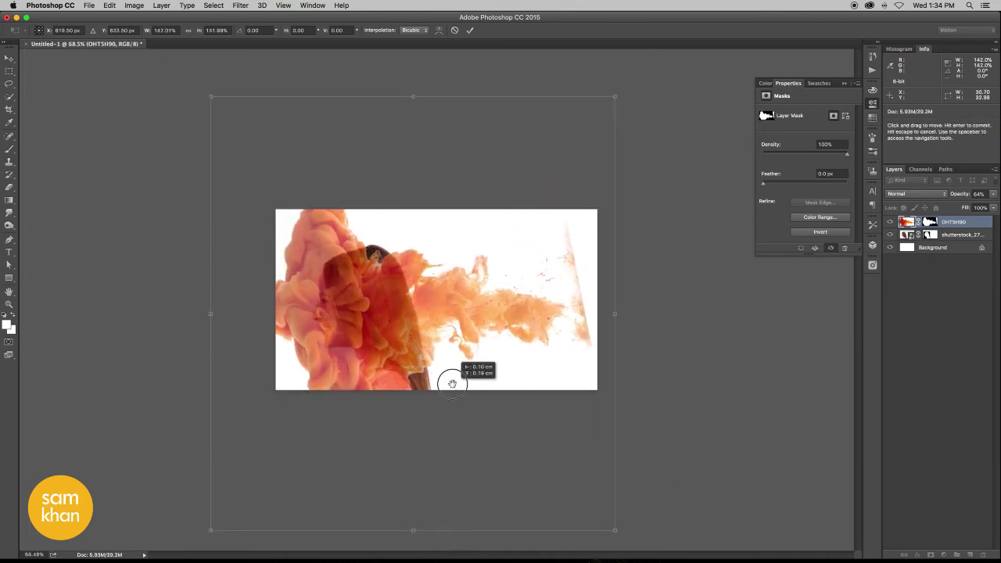
pyautogui.moveTo(449, 380)
pyautogui.mouseDown()
pyautogui.moveTo(446, 360)
pyautogui.moveTo(364, 330)
pyautogui.mouseUp()
pyautogui.scroll(2, 399, 341)
pyautogui.scroll(1, 405, 346)
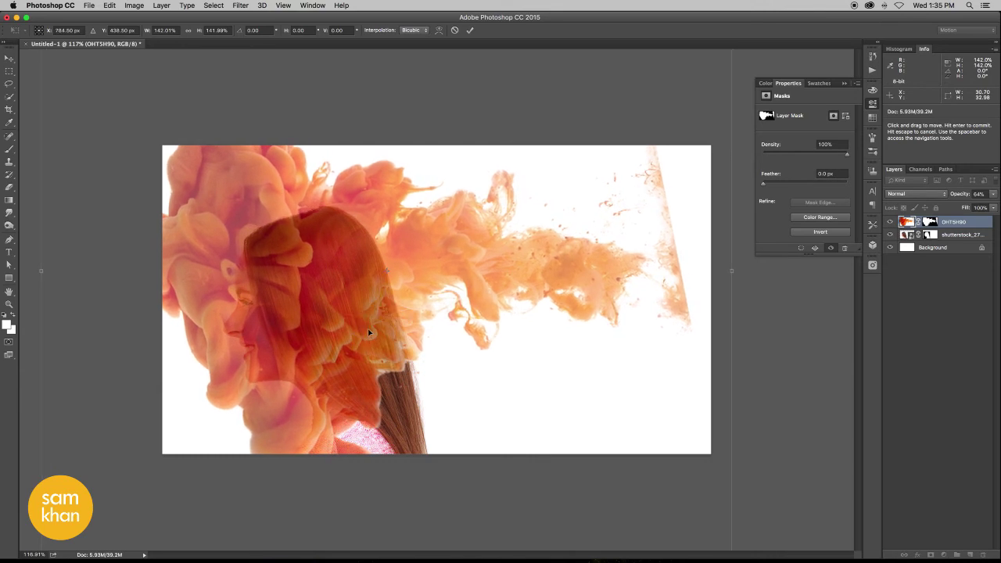
pyautogui.click(470, 30)
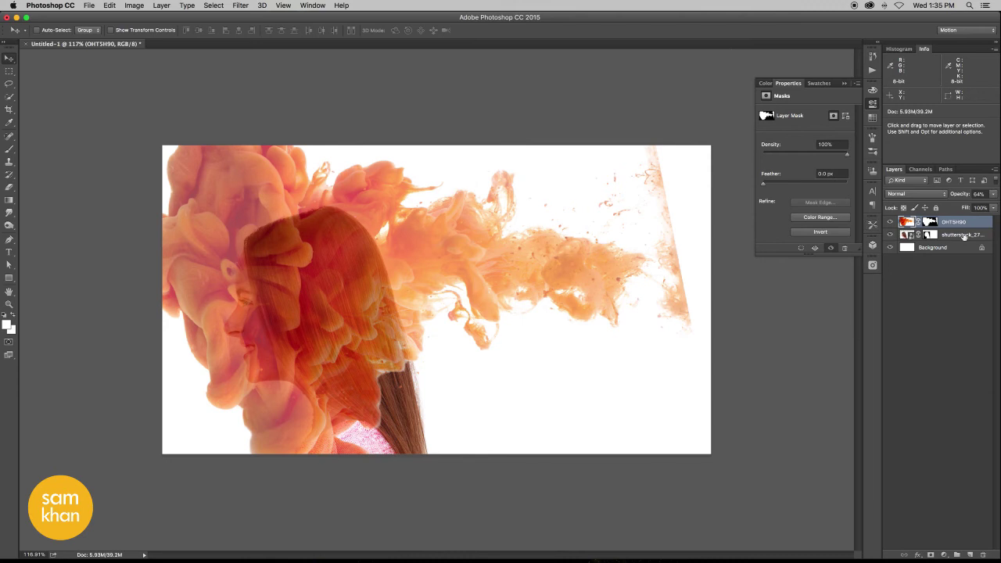
# Step: Convert the woman's photo layer into a Smart Object
pyautogui.keyDown('super'); pyautogui.click(908, 235); pyautogui.keyUp('super')
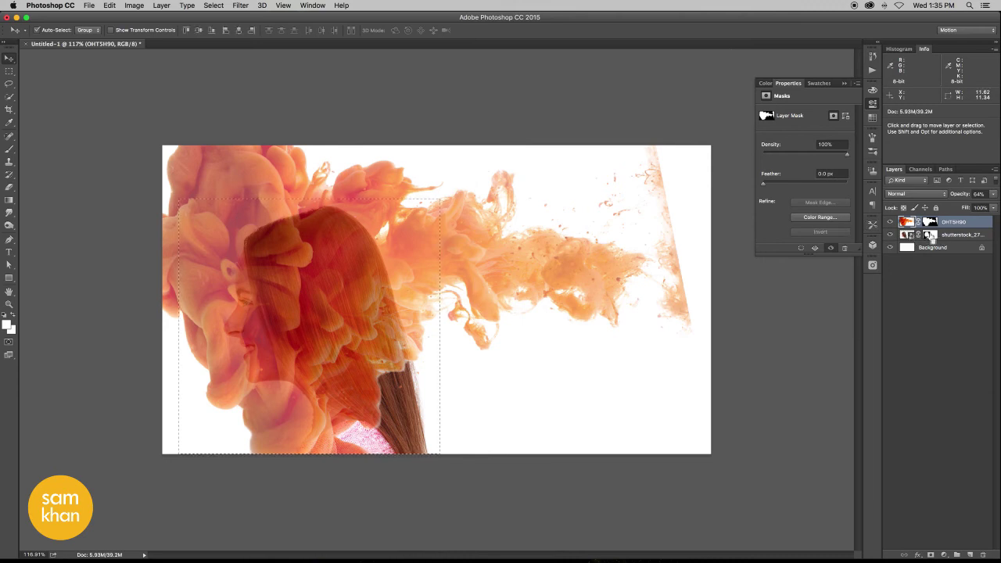
pyautogui.press('super+d')
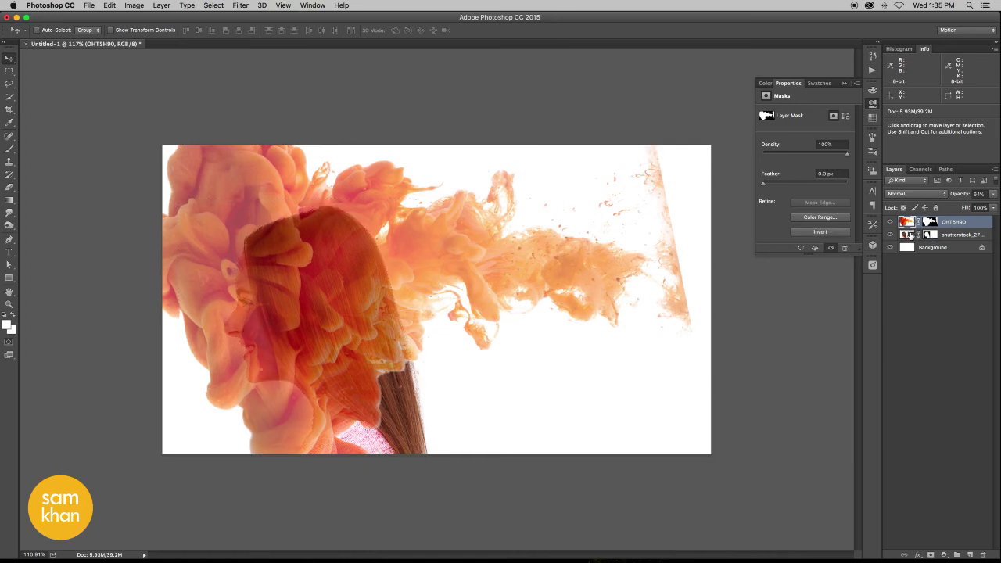
pyautogui.click(946, 237)
pyautogui.rightClick(957, 237)
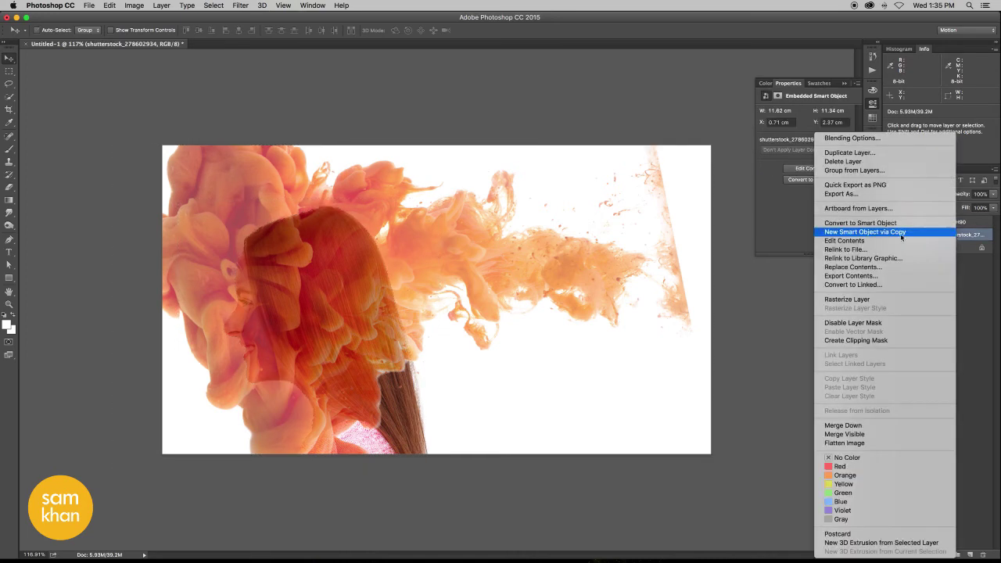
pyautogui.click(884, 224)
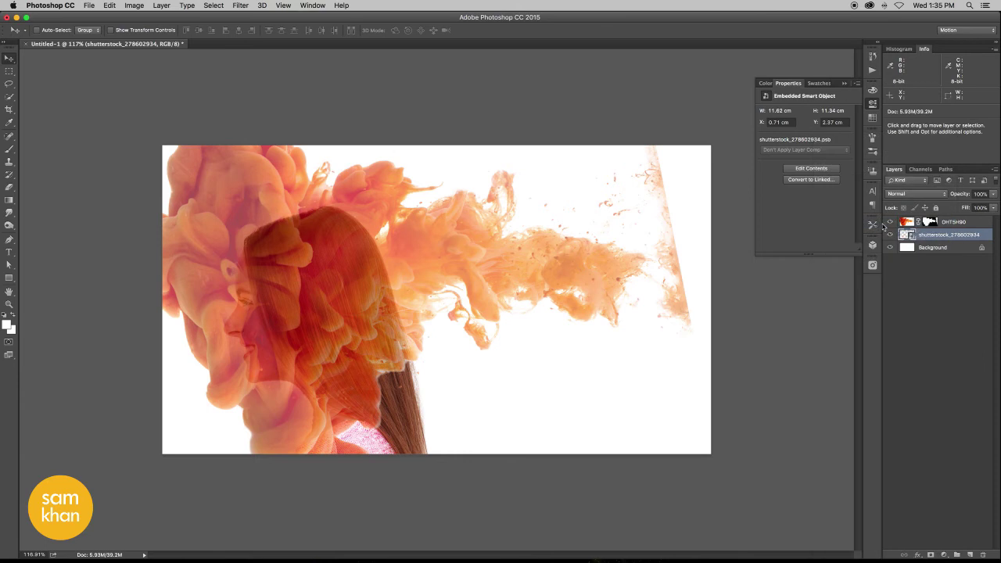
# Step: Load her silhouette as a selection, target the ink layer's mask, and choose the Brush
pyautogui.keyDown('super'); pyautogui.click(906, 236); pyautogui.keyUp('super')
pyautogui.click(930, 222)
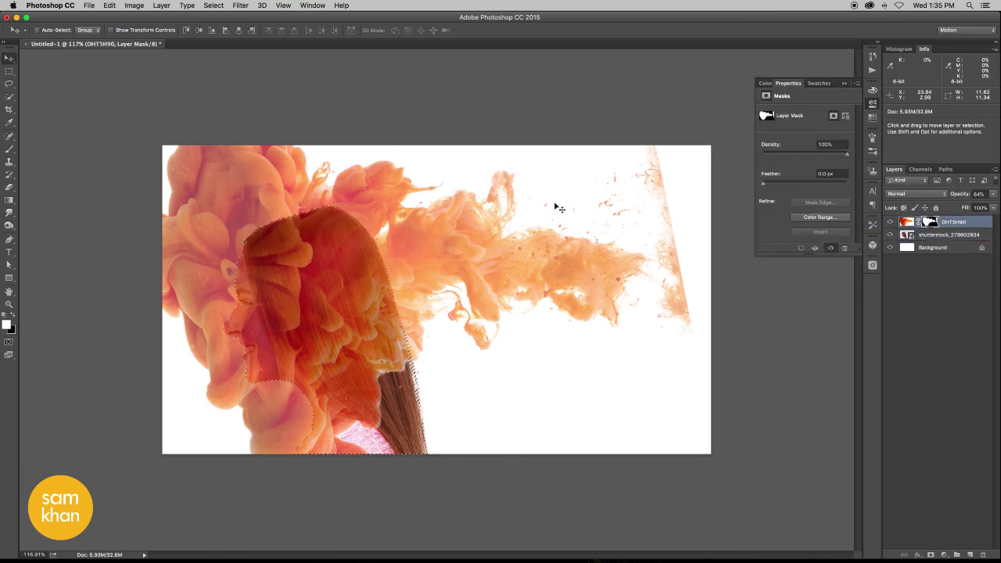
pyautogui.click(9, 150)
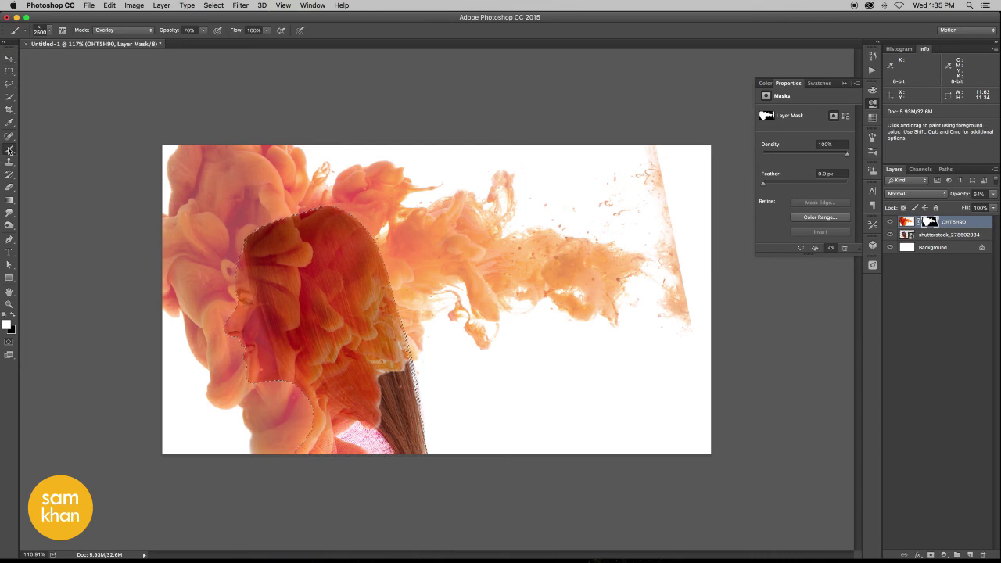
# Step: Pick a soft round brush and enlarge it to about 194 px
pyautogui.rightClick(239, 199)
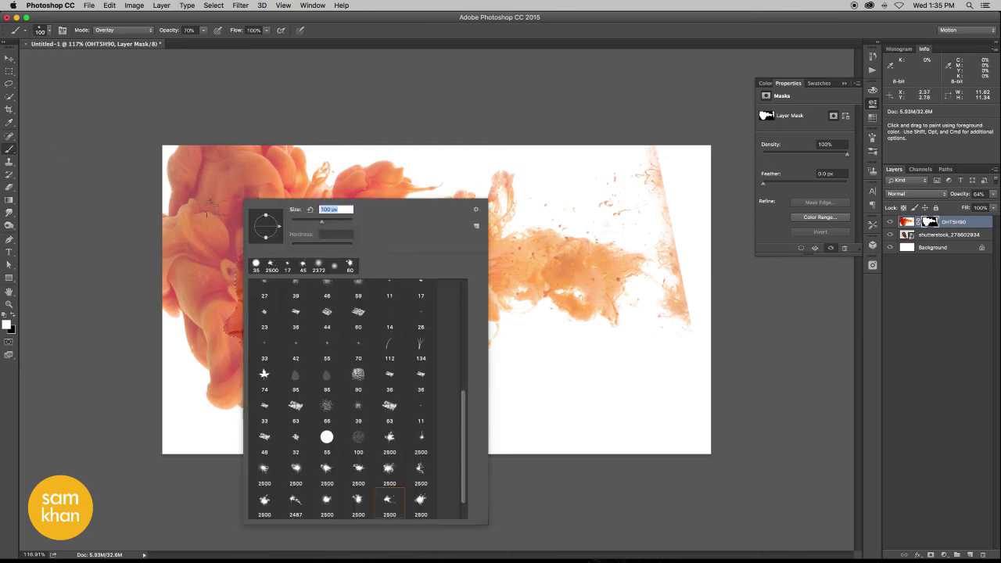
pyautogui.press('Return')
pyautogui.rightClick(239, 202)
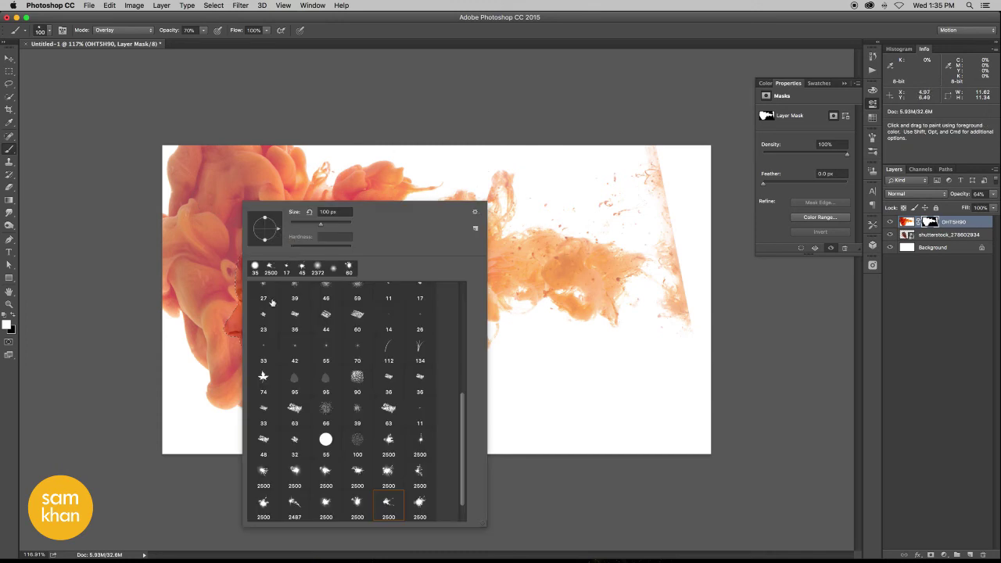
pyautogui.scroll(5, 271, 302)
pyautogui.scroll(5, 277, 313)
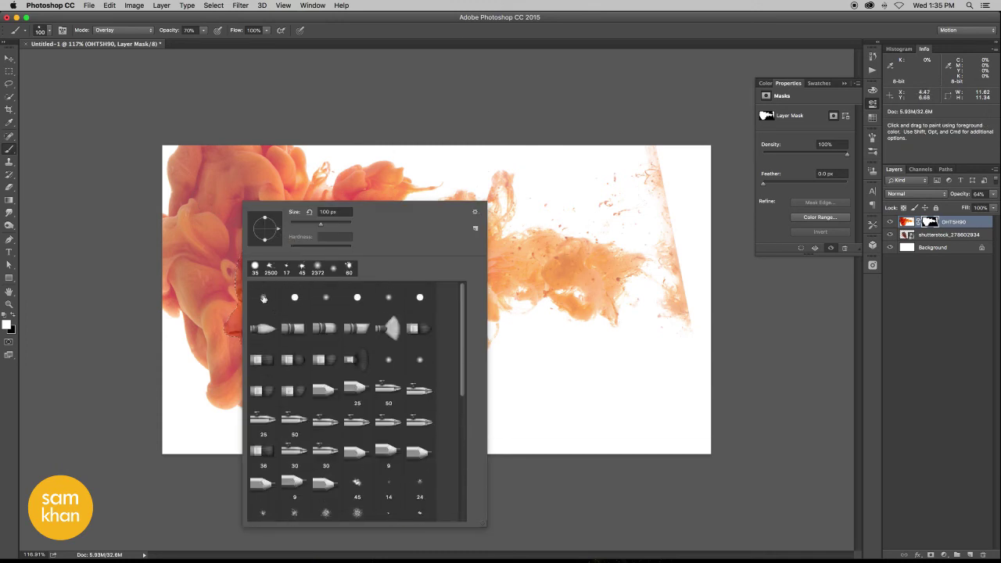
pyautogui.click(263, 298)
pyautogui.press('Return')
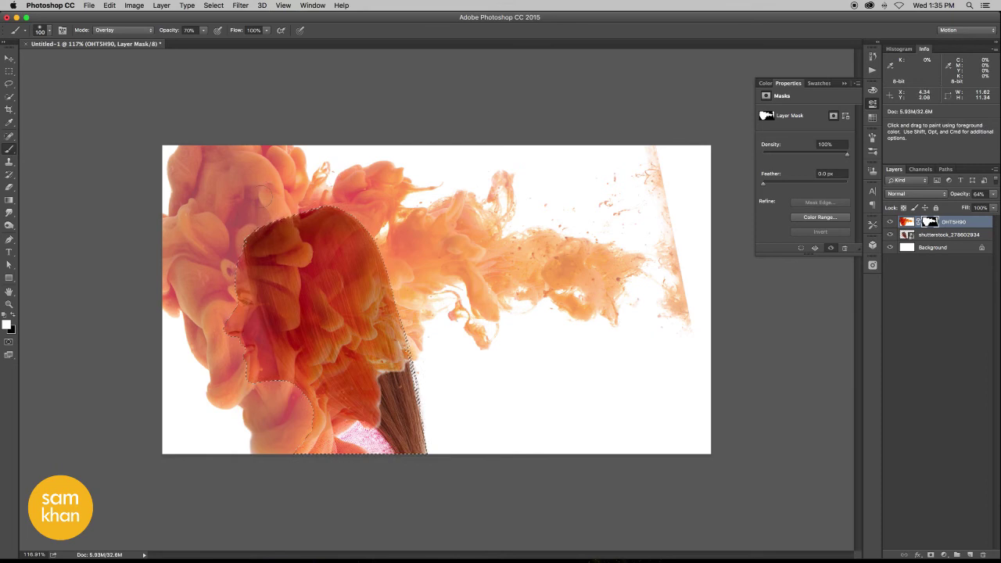
pyautogui.moveTo(265, 196)
pyautogui.mouseDown()
pyautogui.moveTo(306, 199)
pyautogui.moveTo(293, 199)
pyautogui.mouseUp()
# Step: Set the brush opacity to 100% and make black the foreground colour
pyautogui.click(205, 31)
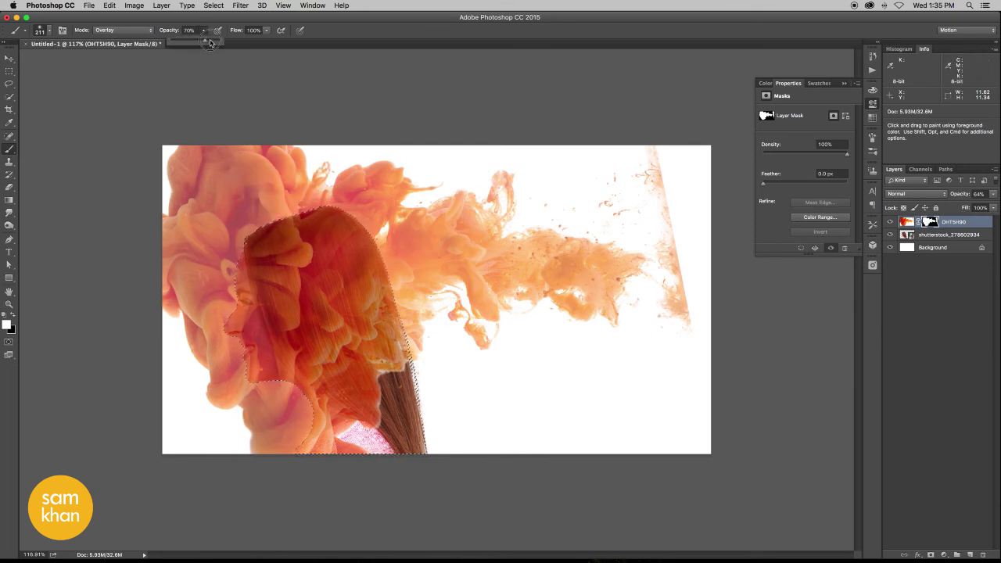
pyautogui.moveTo(205, 30); pyautogui.dragTo(223, 41)
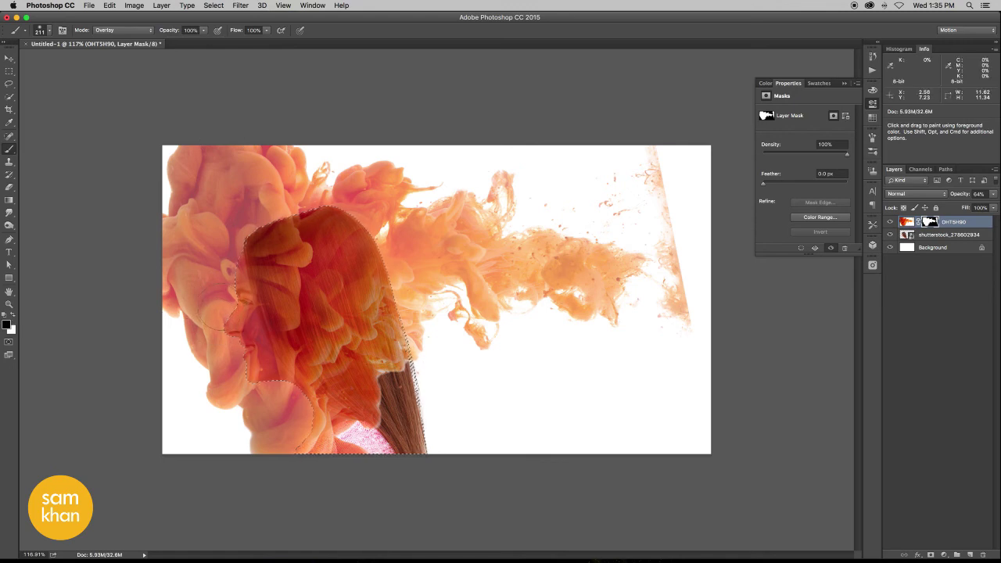
pyautogui.hotkey('ctrl', 'shift')
pyautogui.press('x')
# Step: Set the brush mode to Normal and paint black on the ink mask outside her profile
pyautogui.click(99, 31)
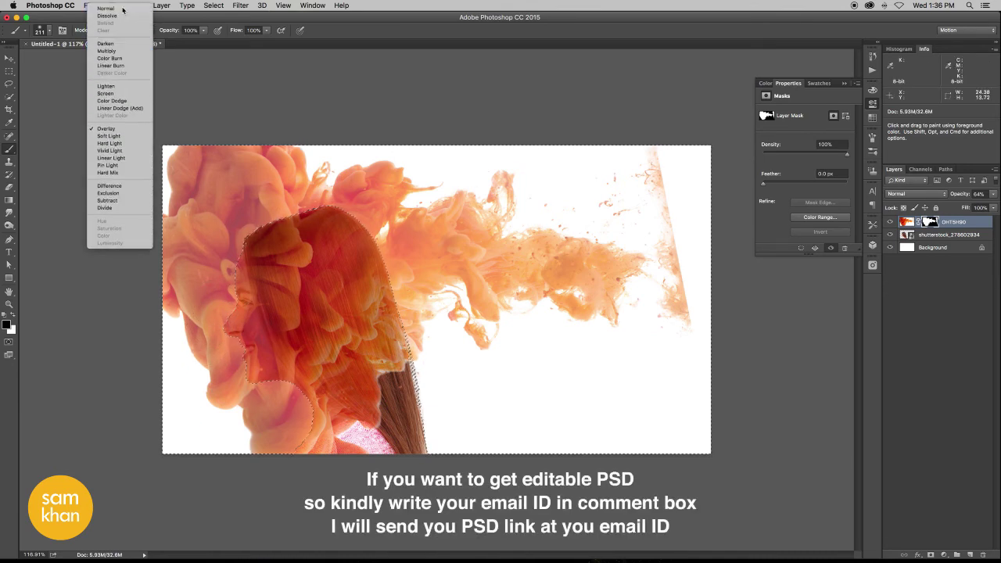
pyautogui.click(122, 9)
pyautogui.moveTo(205, 249)
pyautogui.mouseDown()
pyautogui.moveTo(219, 394)
pyautogui.moveTo(271, 443)
pyautogui.moveTo(232, 250)
pyautogui.moveTo(196, 180)
pyautogui.moveTo(201, 164)
pyautogui.moveTo(206, 206)
pyautogui.moveTo(213, 143)
pyautogui.moveTo(251, 180)
pyautogui.moveTo(245, 216)
pyautogui.moveTo(278, 153)
pyautogui.moveTo(290, 176)
pyautogui.moveTo(305, 180)
pyautogui.moveTo(263, 190)
pyautogui.moveTo(293, 159)
pyautogui.moveTo(268, 183)
pyautogui.moveTo(270, 196)
pyautogui.moveTo(329, 161)
pyautogui.moveTo(297, 191)
pyautogui.mouseUp()
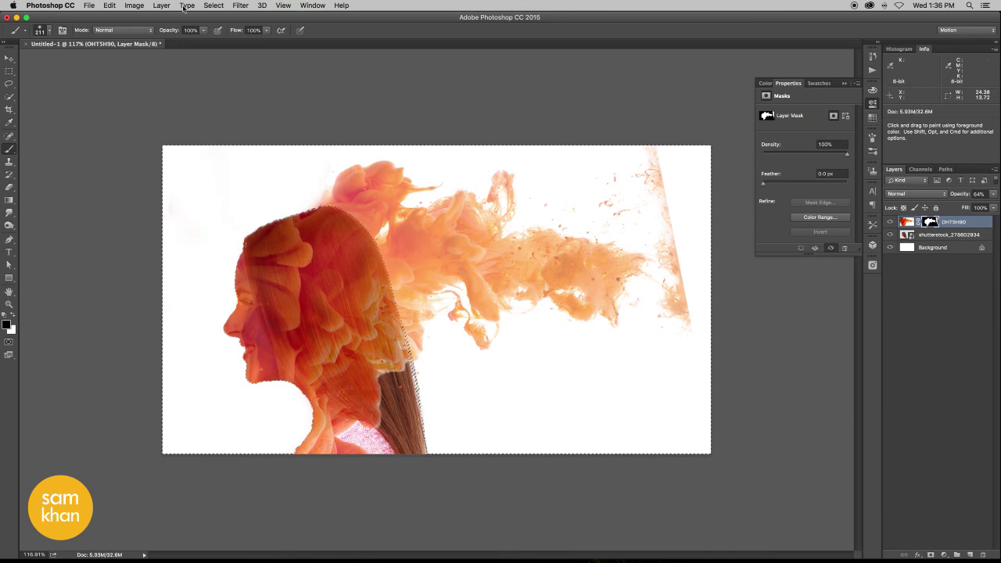
pyautogui.click(207, 6)
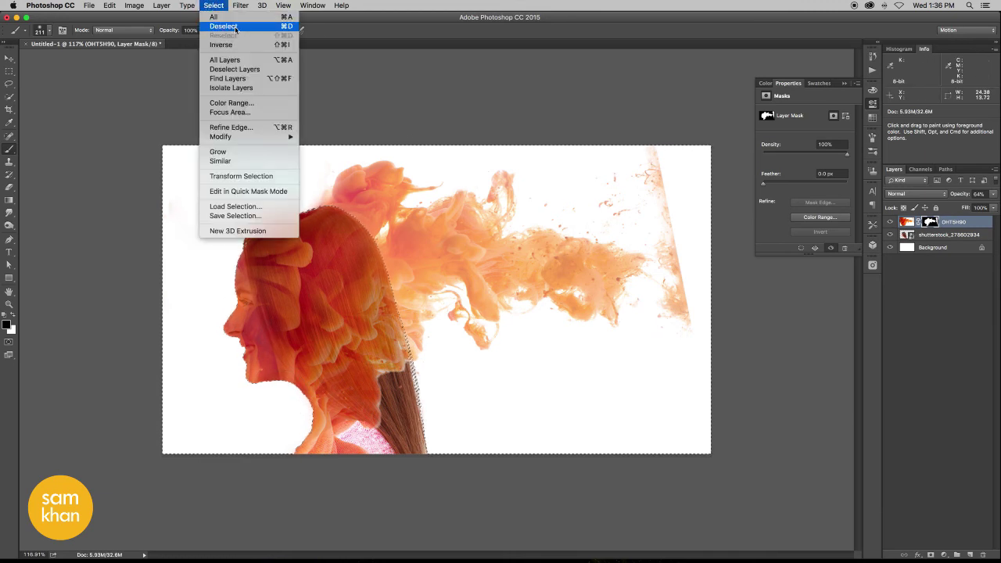
# Step: Deselect and paint out the diagonal orange streak at the right edge
pyautogui.click(227, 27)
pyautogui.moveTo(663, 166); pyautogui.dragTo(684, 306)
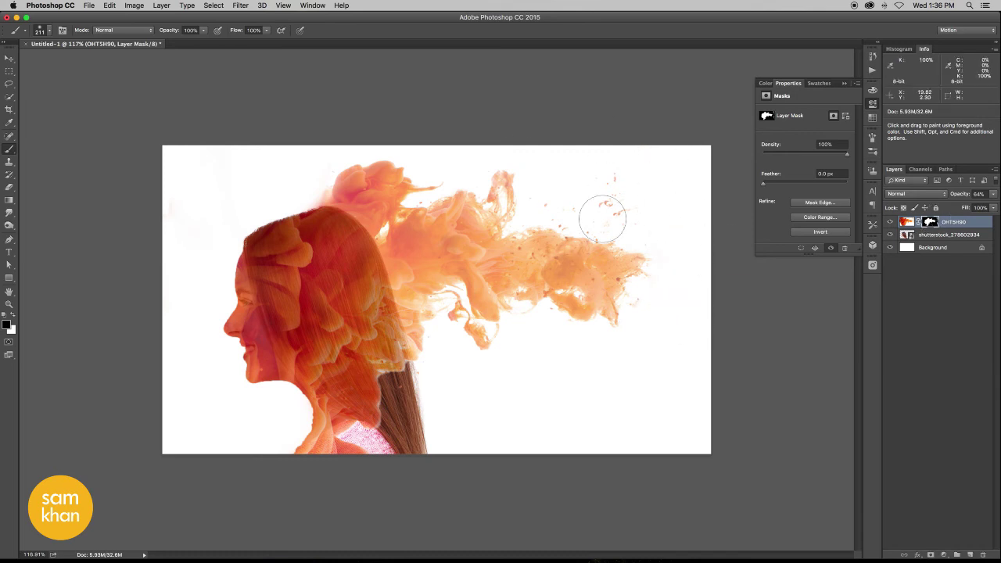
pyautogui.press('v')
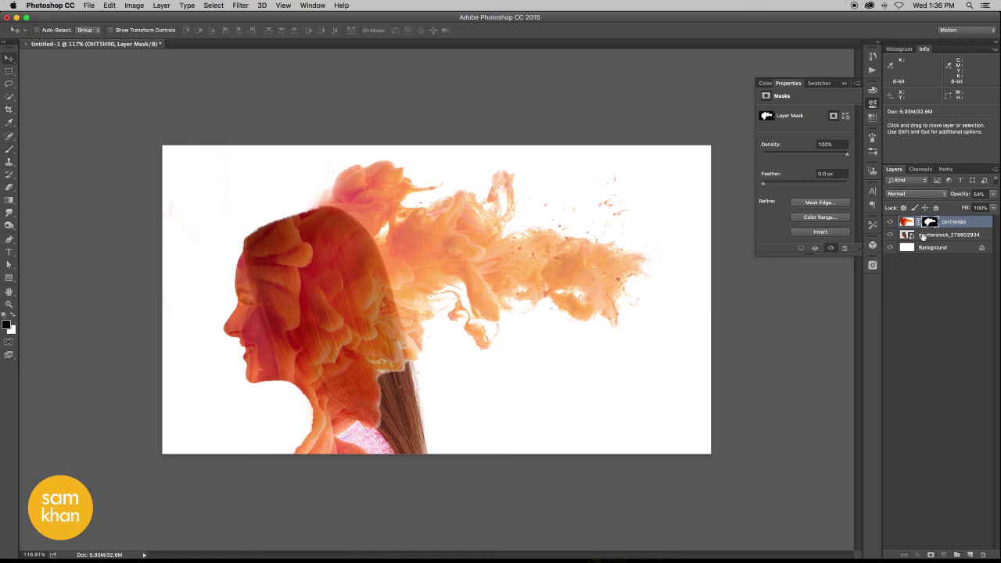
# Step: Toggle the woman's photo visibility and move her layer above the ink layer
pyautogui.click(923, 235)
pyautogui.click(889, 235)
pyautogui.click(889, 234)
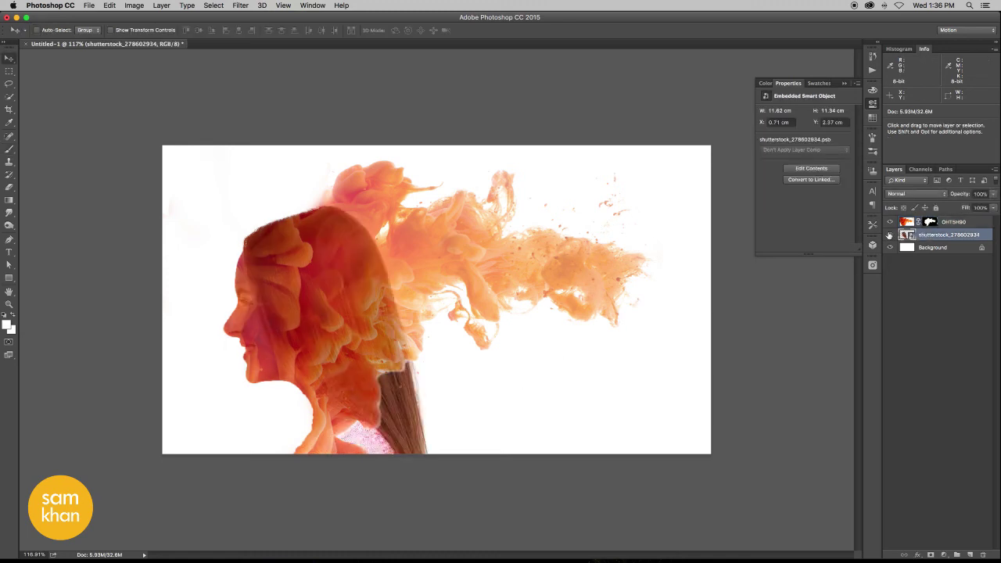
pyautogui.click(890, 235)
pyautogui.click(889, 235)
pyautogui.moveTo(984, 237); pyautogui.dragTo(975, 219)
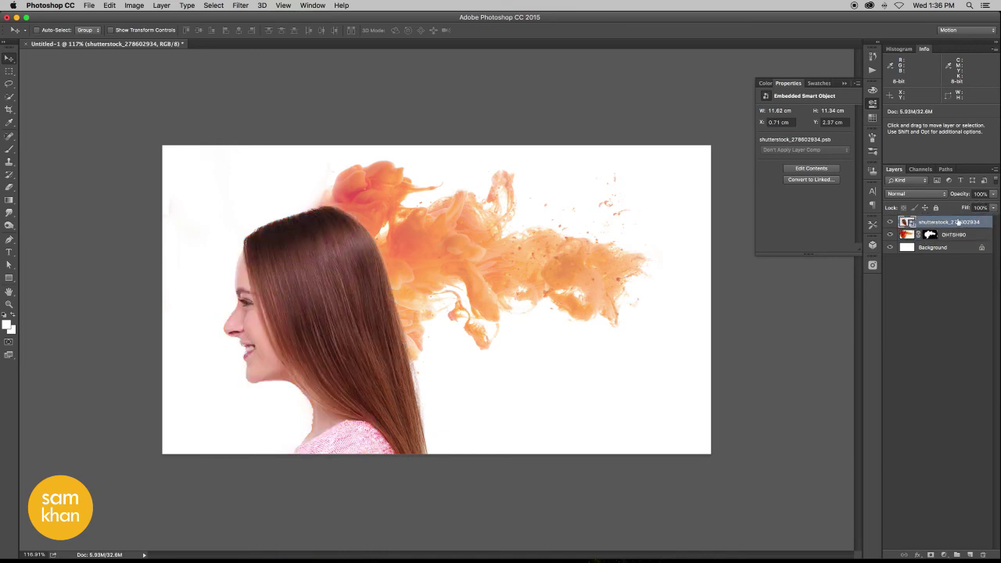
# Step: Give the woman's photo a hide-all mask and faintly paint her face back at 22% opacity
pyautogui.click(931, 555)
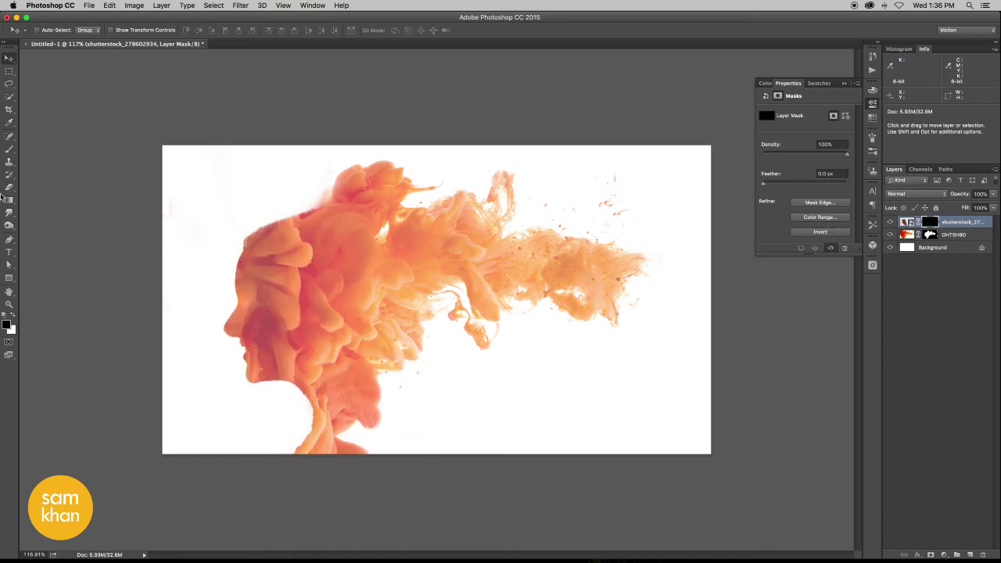
pyautogui.click(10, 149)
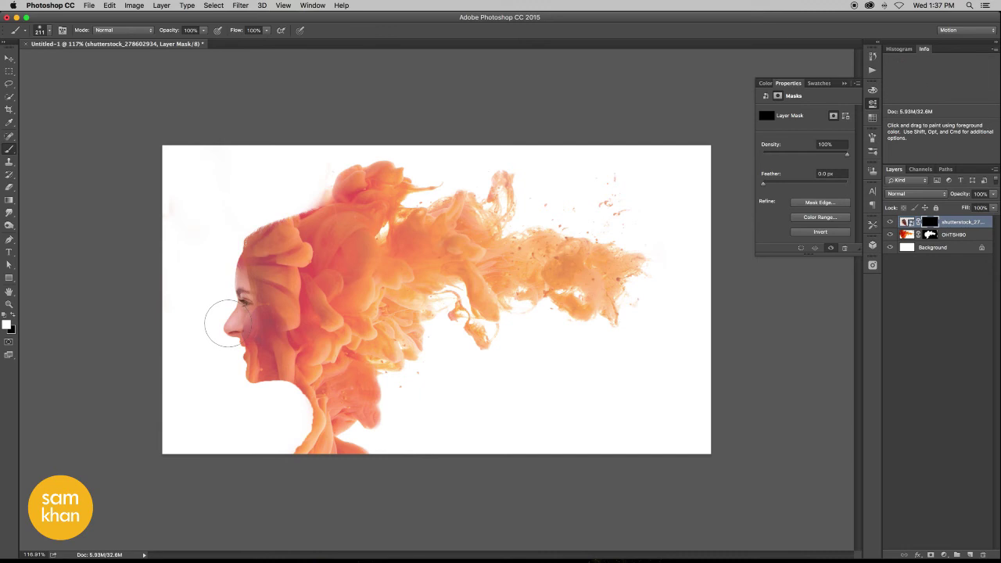
pyautogui.click(202, 31)
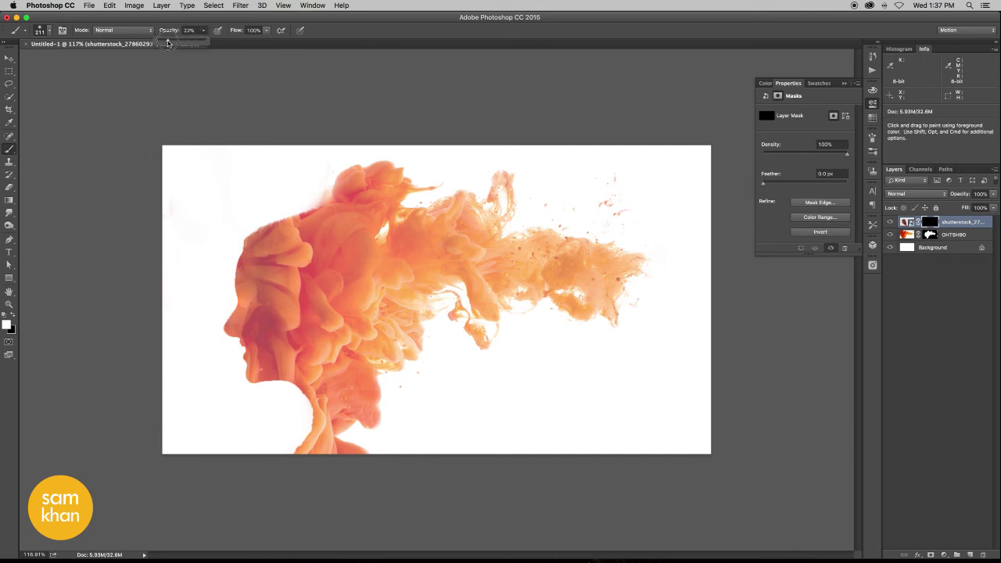
pyautogui.moveTo(223, 278)
pyautogui.mouseDown()
pyautogui.moveTo(206, 292)
pyautogui.moveTo(217, 335)
pyautogui.moveTo(217, 287)
pyautogui.moveTo(223, 346)
pyautogui.moveTo(240, 367)
pyautogui.mouseUp()
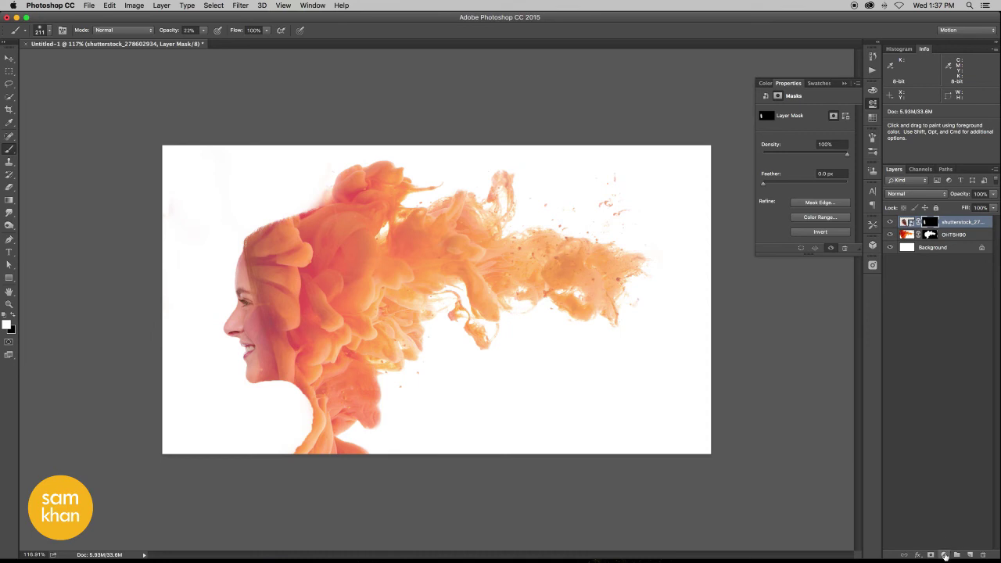
pyautogui.click(944, 556)
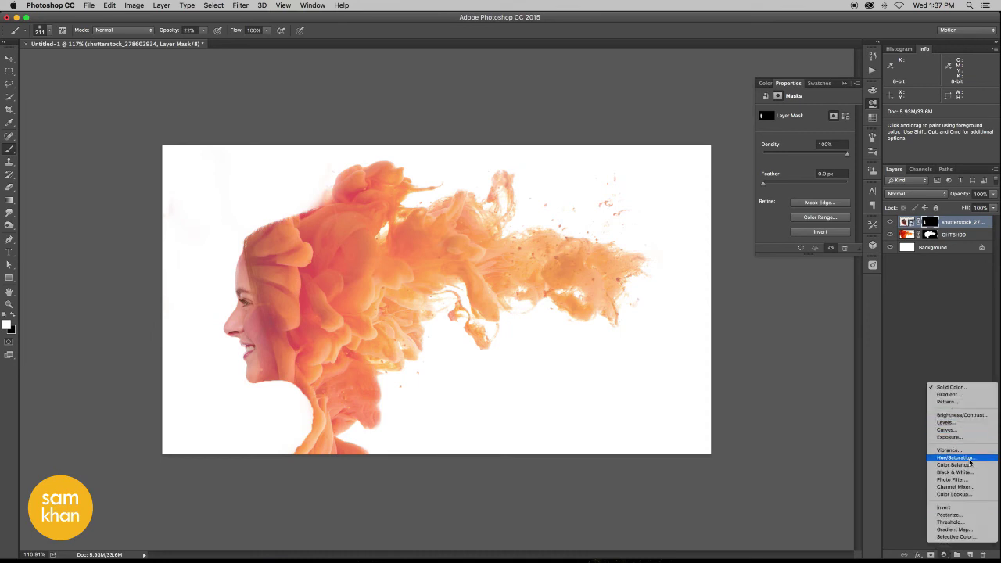
# Step: Add a Hue/Saturation layer clipped to the woman's photo with Hue +19 and Saturation +35
pyautogui.click(970, 462)
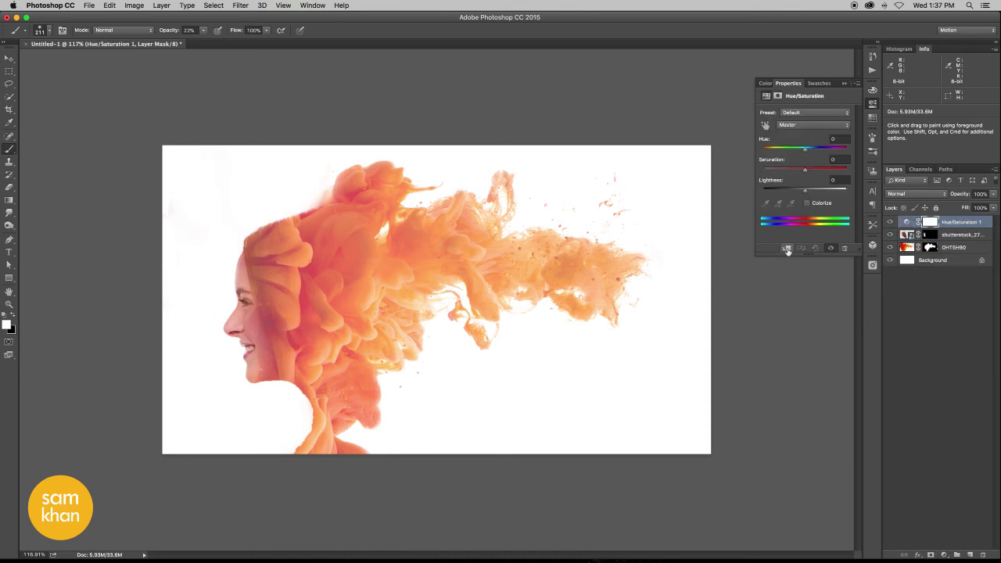
pyautogui.click(787, 249)
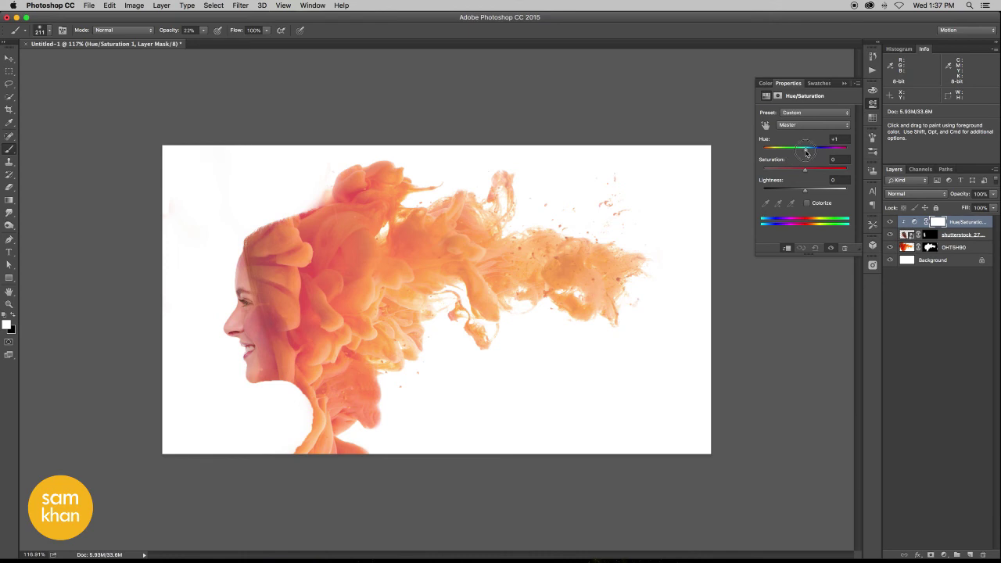
pyautogui.moveTo(796, 153)
pyautogui.mouseDown()
pyautogui.moveTo(845, 153)
pyautogui.moveTo(789, 154)
pyautogui.moveTo(808, 153)
pyautogui.mouseUp()
pyautogui.moveTo(810, 174)
pyautogui.mouseDown()
pyautogui.moveTo(822, 174)
pyautogui.moveTo(813, 152)
pyautogui.mouseUp()
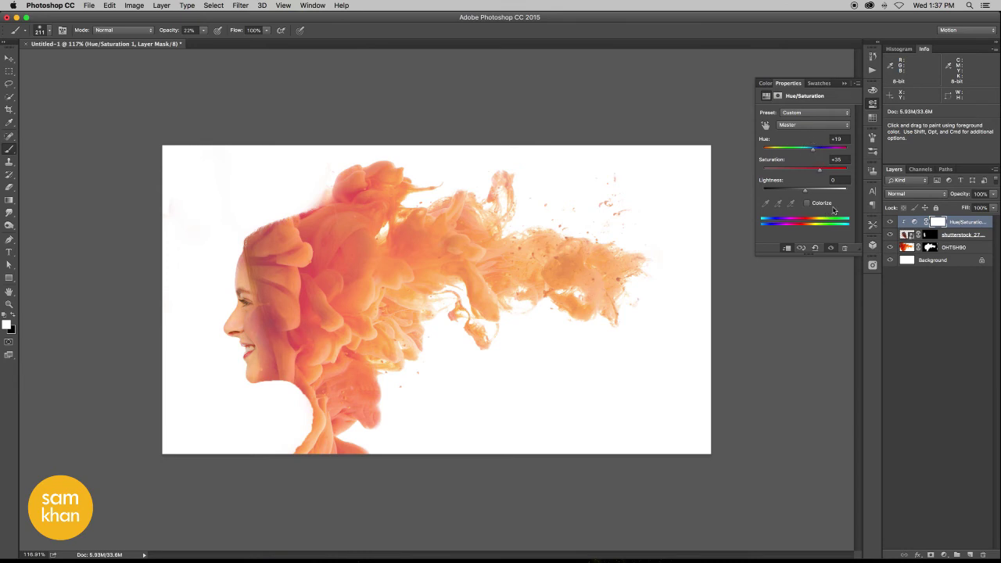
pyautogui.click(930, 235)
pyautogui.click(930, 247)
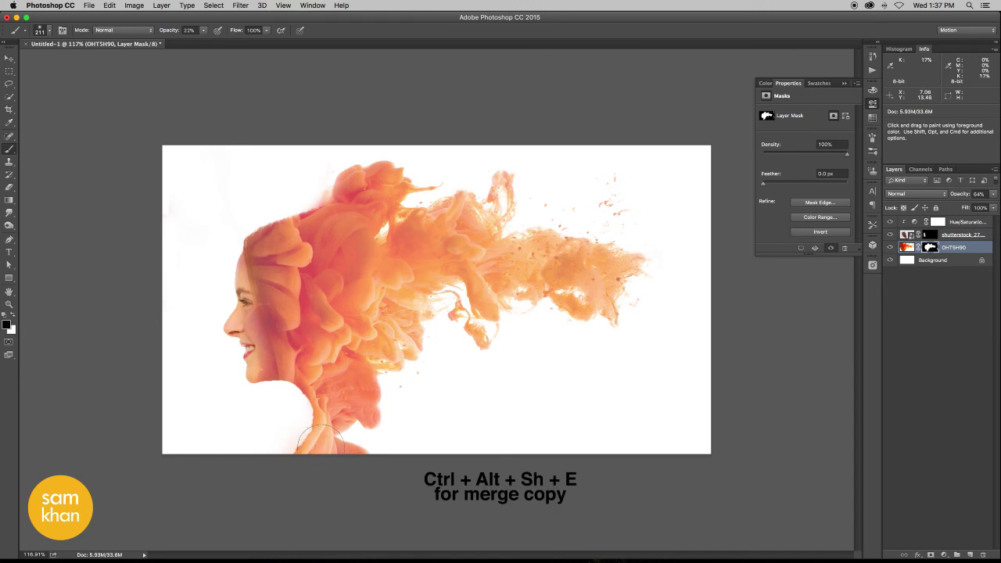
# Step: Fade the bottom of the neck into white on the ink mask, undoing stray strokes
pyautogui.click(201, 32)
pyautogui.moveTo(313, 423)
pyautogui.mouseDown()
pyautogui.moveTo(337, 450)
pyautogui.moveTo(277, 402)
pyautogui.moveTo(268, 407)
pyautogui.moveTo(371, 436)
pyautogui.mouseUp()
pyautogui.hotkey('ctrl', 'alt', 'z')
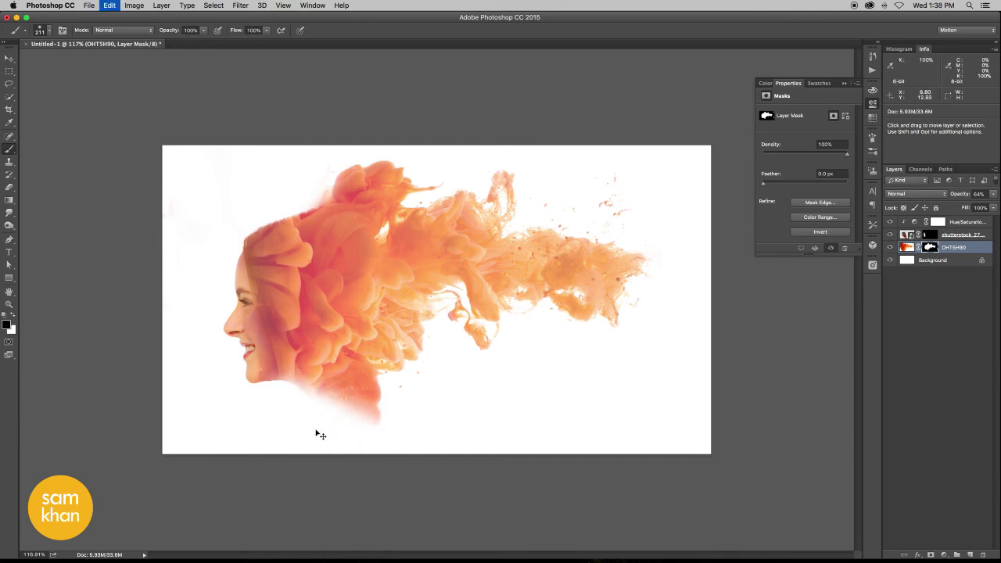
pyautogui.hotkey('ctrl', 'alt', 'z')
pyautogui.hotkey('ctrl', 'alt', 'z')
pyautogui.hotkey('ctrl', 'alt', 'z')
pyautogui.hotkey('ctrl', 'alt', 'z')
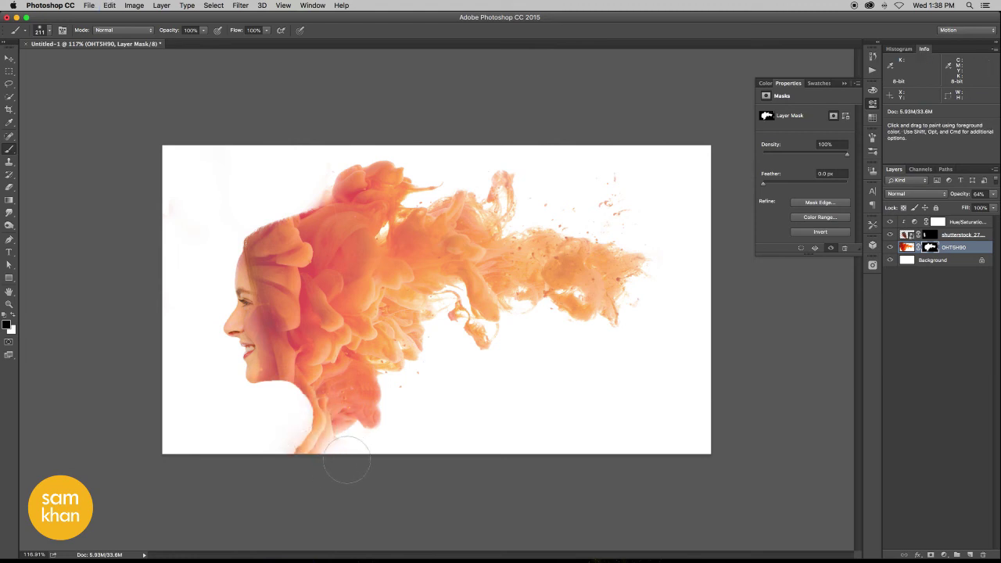
pyautogui.moveTo(329, 467); pyautogui.dragTo(282, 472)
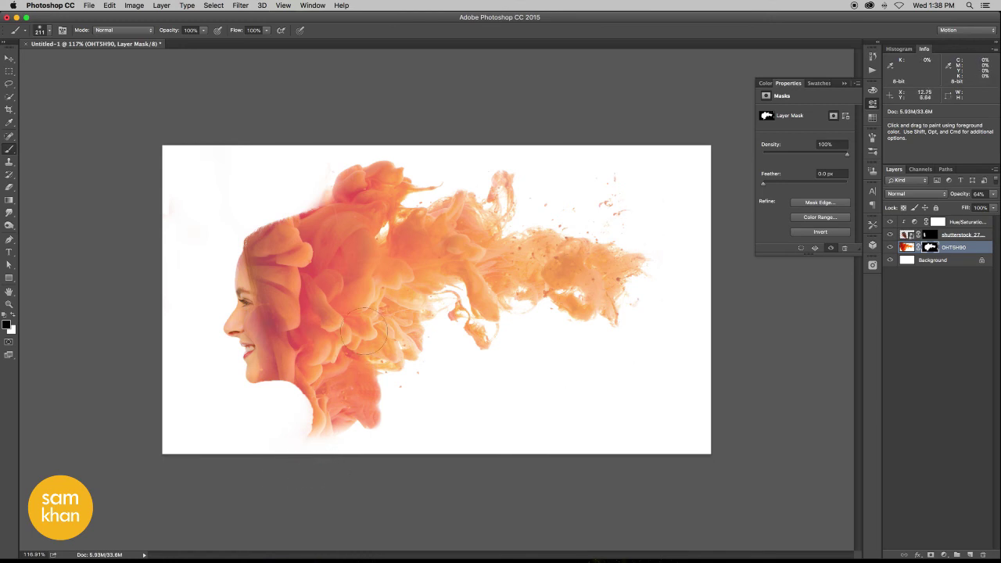
# Step: Raise the ink layer to 100% opacity and zoom in on the face
pyautogui.press('v')
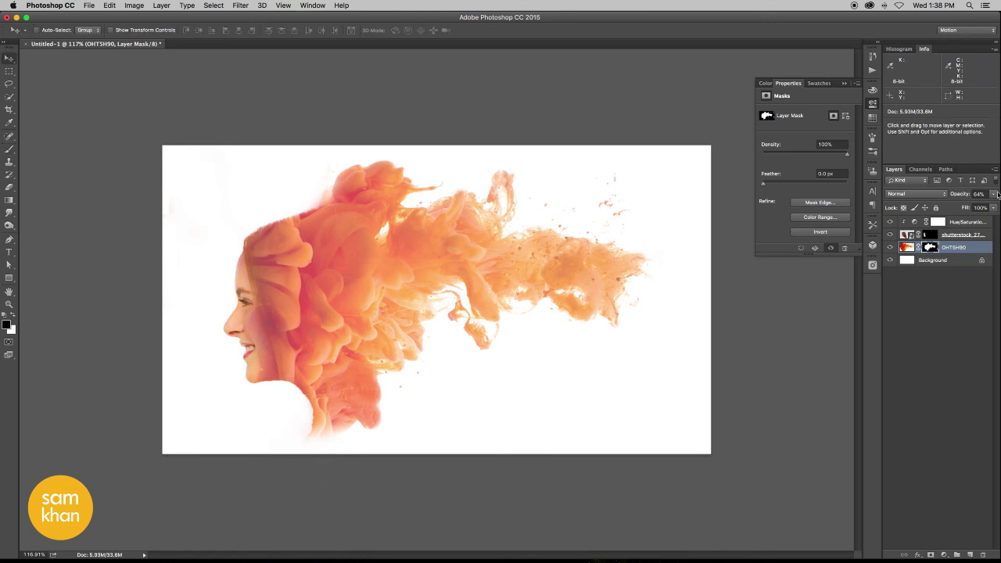
pyautogui.click(993, 194)
pyautogui.moveTo(998, 204); pyautogui.dragTo(997, 203)
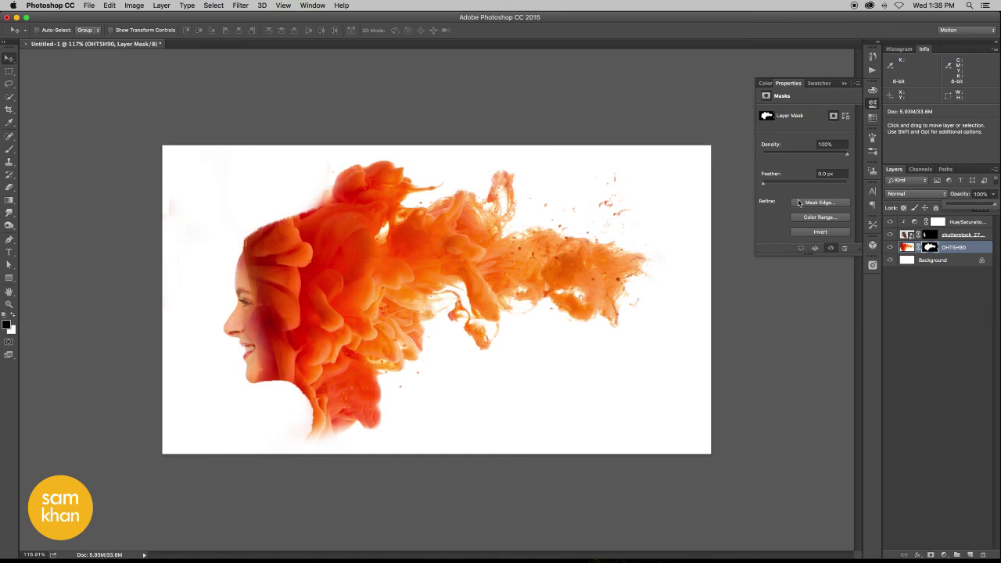
pyautogui.moveTo(337, 316)
pyautogui.mouseDown()
pyautogui.moveTo(365, 319)
pyautogui.moveTo(351, 320)
pyautogui.mouseUp()
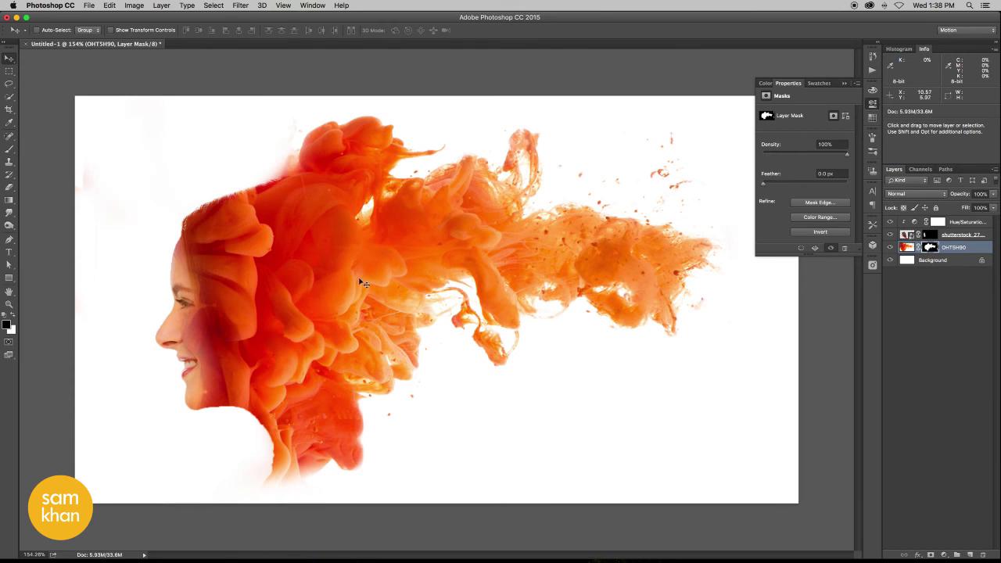
# Step: Paint on the ink mask near the crown, alternating black and white
pyautogui.press('b')
pyautogui.click(268, 196)
pyautogui.hotkey('ctrl', 'z')
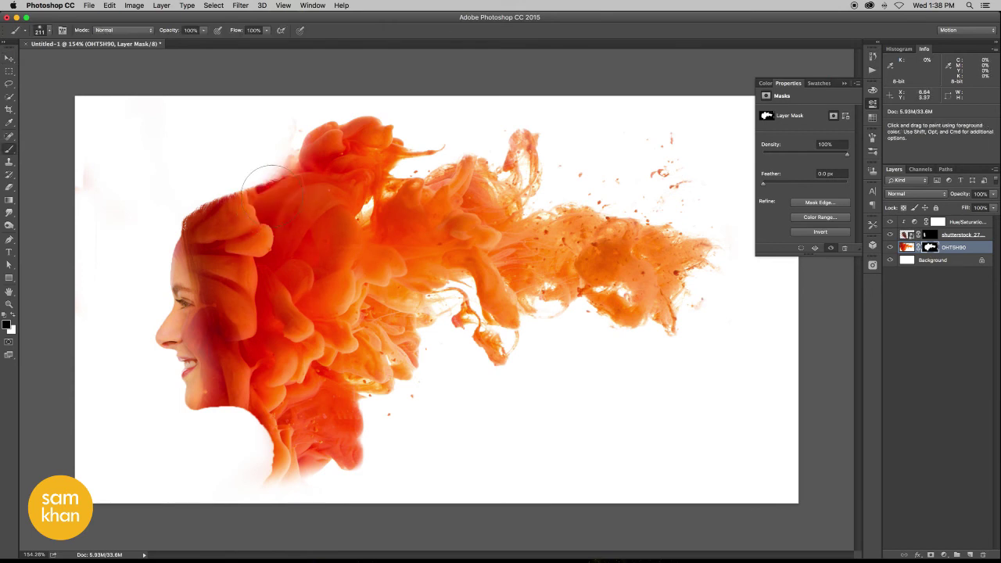
pyautogui.press('x')
pyautogui.click(266, 179)
pyautogui.moveTo(262, 186); pyautogui.dragTo(204, 205)
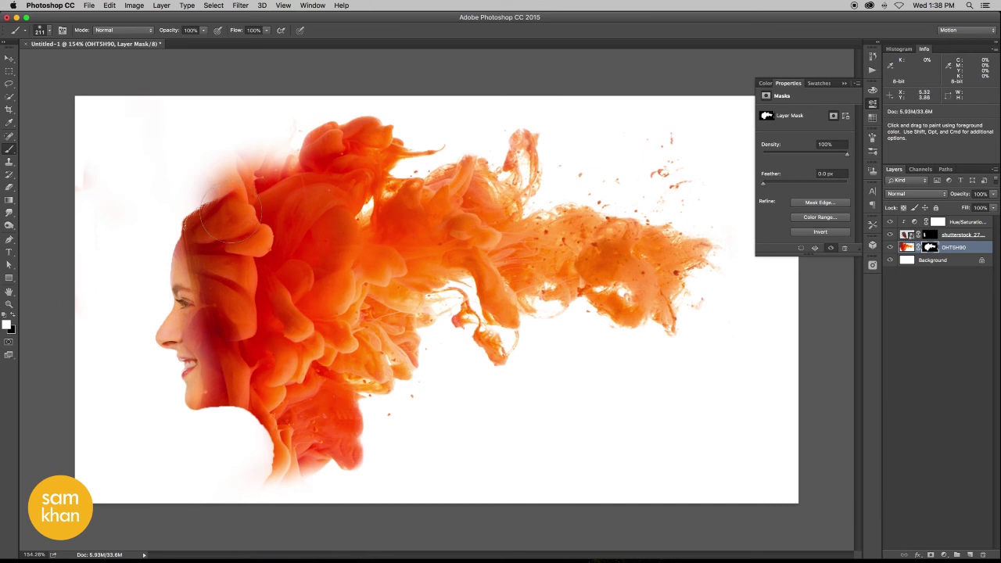
pyautogui.press('x')
# Step: Paint the hair back in with white and fade the orange at the forehead edge
pyautogui.click(214, 221)
pyautogui.press('x')
pyautogui.click(211, 219)
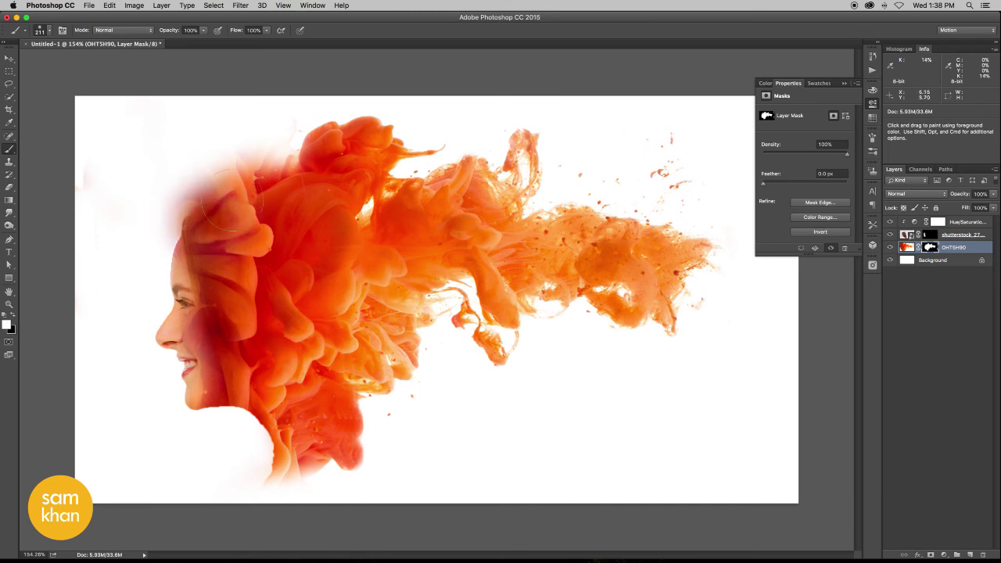
pyautogui.moveTo(223, 192)
pyautogui.mouseDown()
pyautogui.moveTo(280, 161)
pyautogui.moveTo(278, 210)
pyautogui.mouseUp()
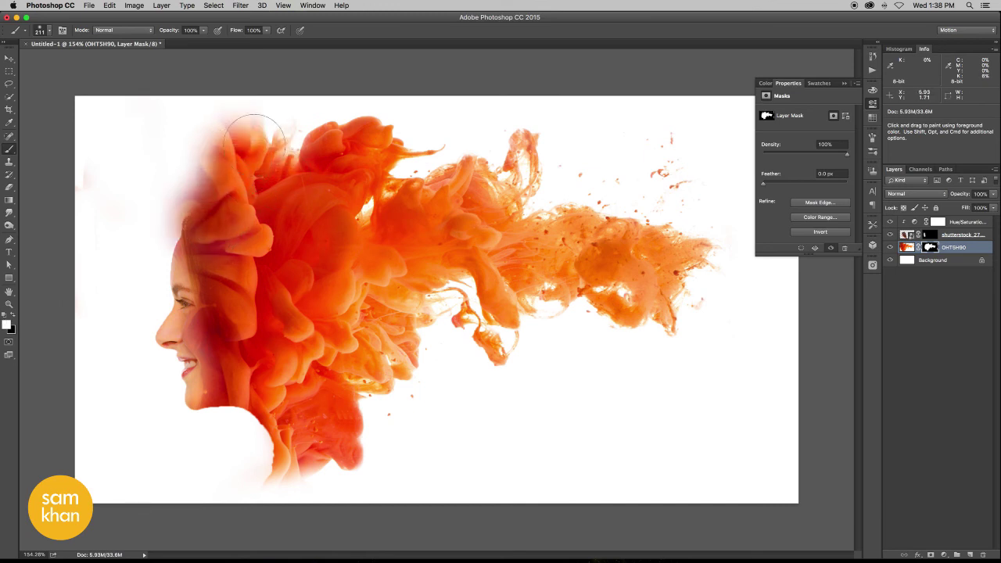
pyautogui.moveTo(199, 183)
pyautogui.mouseDown()
pyautogui.moveTo(239, 116)
pyautogui.moveTo(260, 135)
pyautogui.mouseUp()
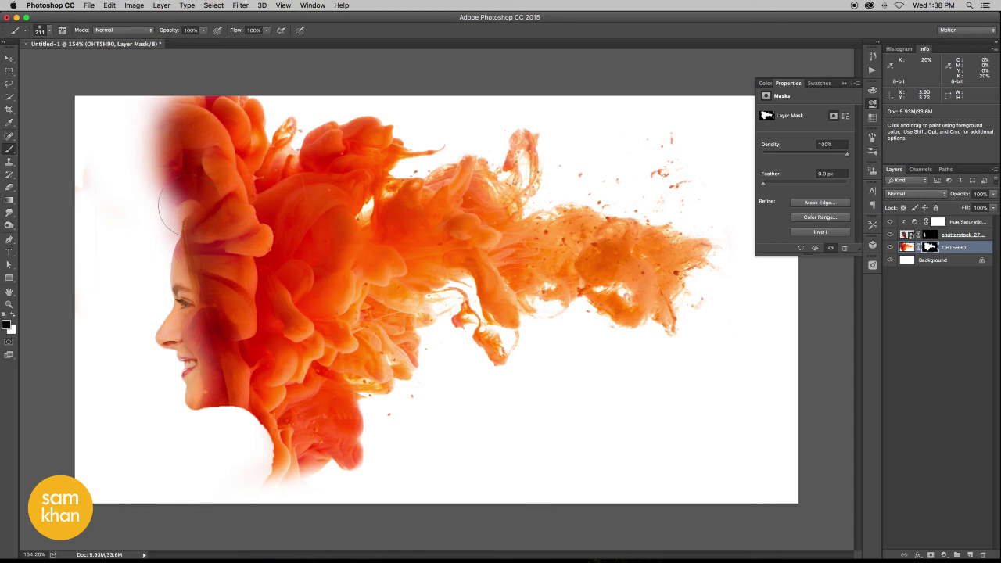
pyautogui.moveTo(145, 204)
pyautogui.mouseDown()
pyautogui.moveTo(157, 164)
pyautogui.moveTo(203, 129)
pyautogui.moveTo(184, 117)
pyautogui.moveTo(193, 105)
pyautogui.moveTo(164, 154)
pyautogui.moveTo(193, 105)
pyautogui.moveTo(258, 106)
pyautogui.moveTo(236, 98)
pyautogui.moveTo(239, 112)
pyautogui.moveTo(81, 167)
pyautogui.moveTo(73, 252)
pyautogui.mouseUp()
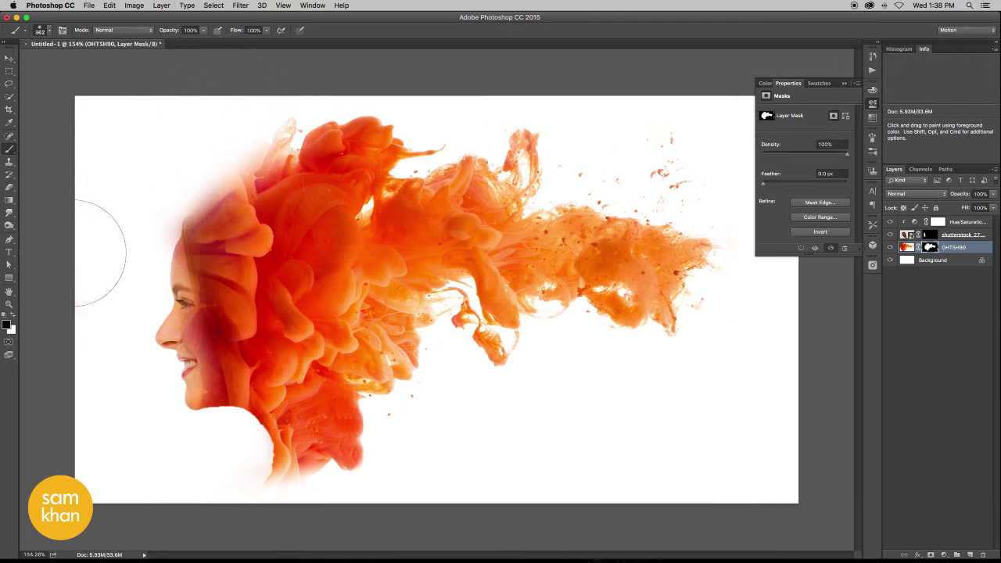
# Step: Toggle the ink, face and Hue/Saturation layers on and off to compare
pyautogui.click(890, 247)
pyautogui.click(890, 247)
pyautogui.click(890, 247)
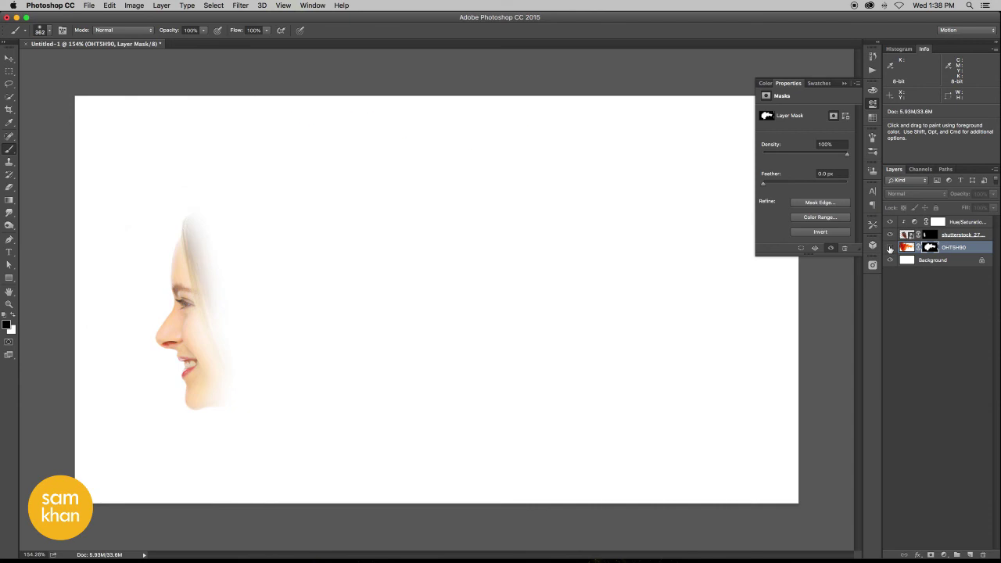
pyautogui.click(890, 247)
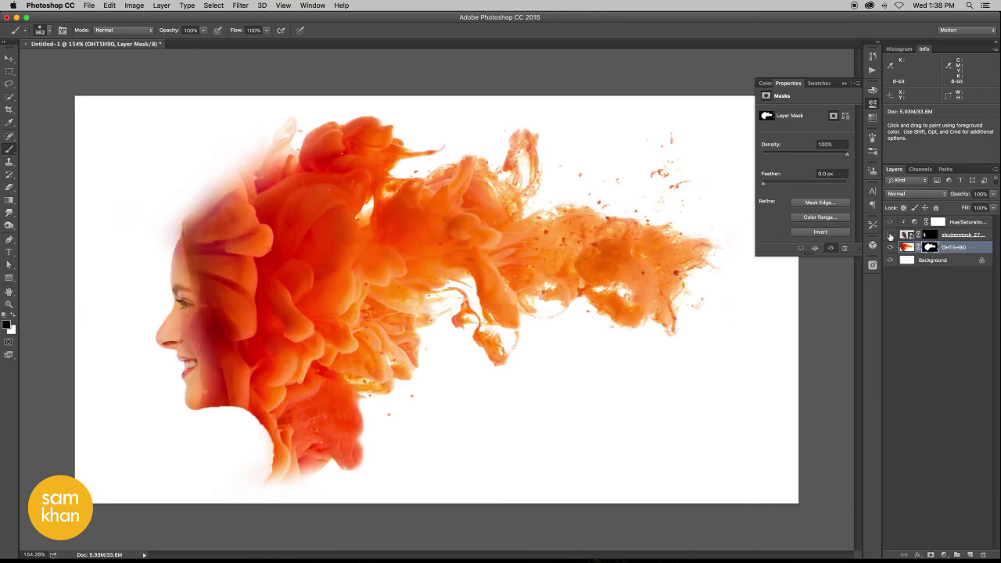
pyautogui.click(890, 234)
pyautogui.click(890, 234)
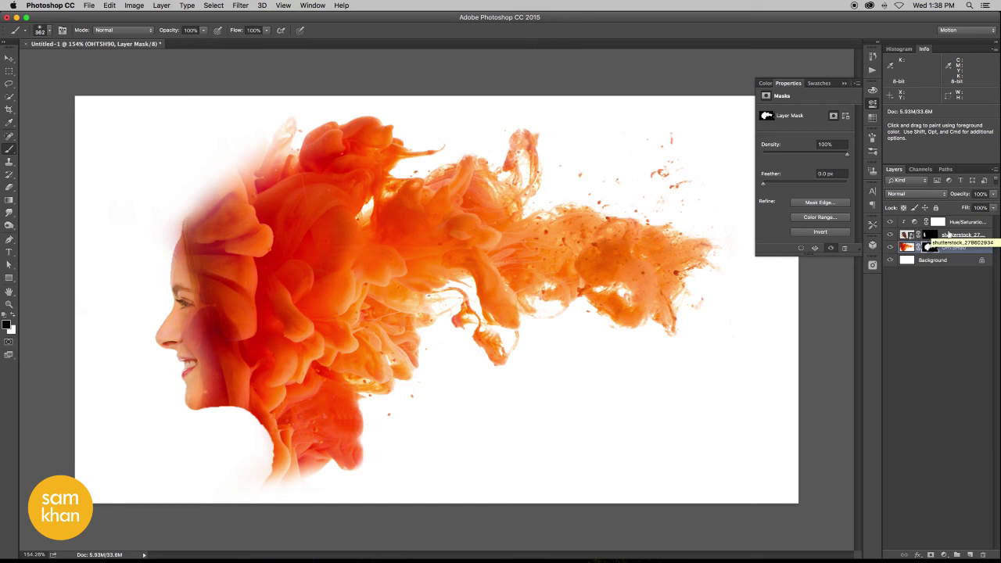
pyautogui.click(907, 235)
pyautogui.click(917, 223)
pyautogui.click(890, 222)
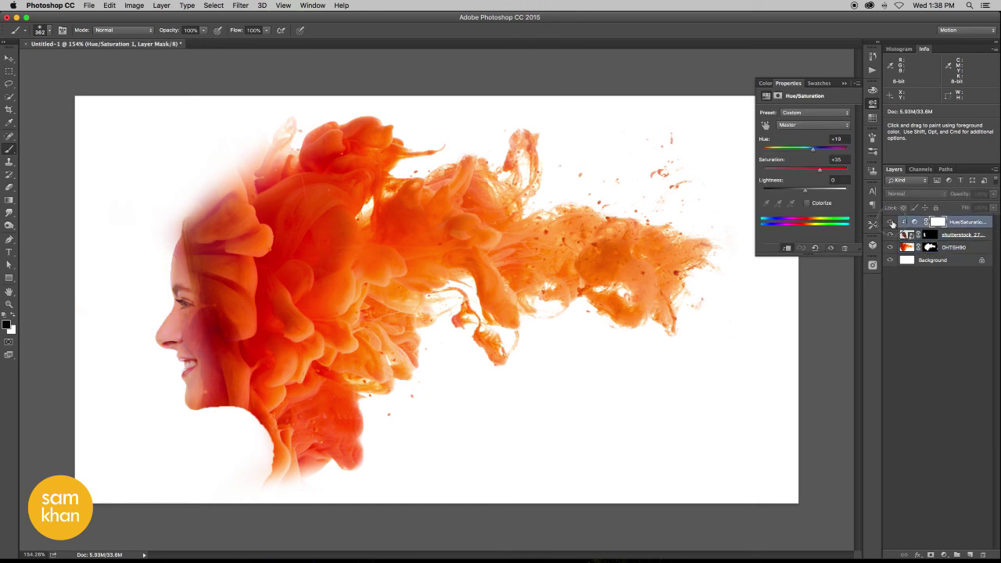
pyautogui.click(890, 223)
# Step: Add a new empty layer on top and collapse the Properties panel
pyautogui.press('v')
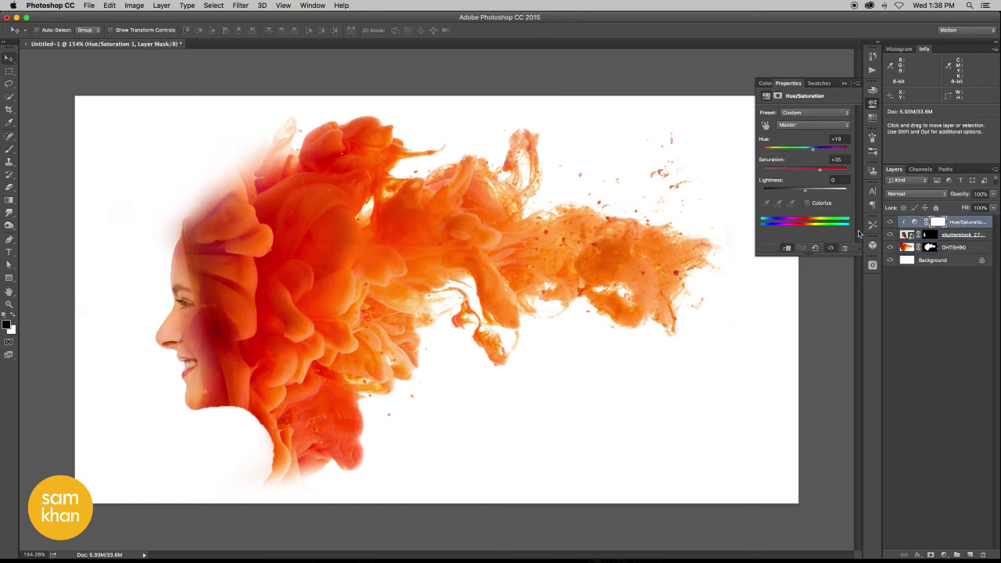
pyautogui.click(970, 555)
pyautogui.click(873, 104)
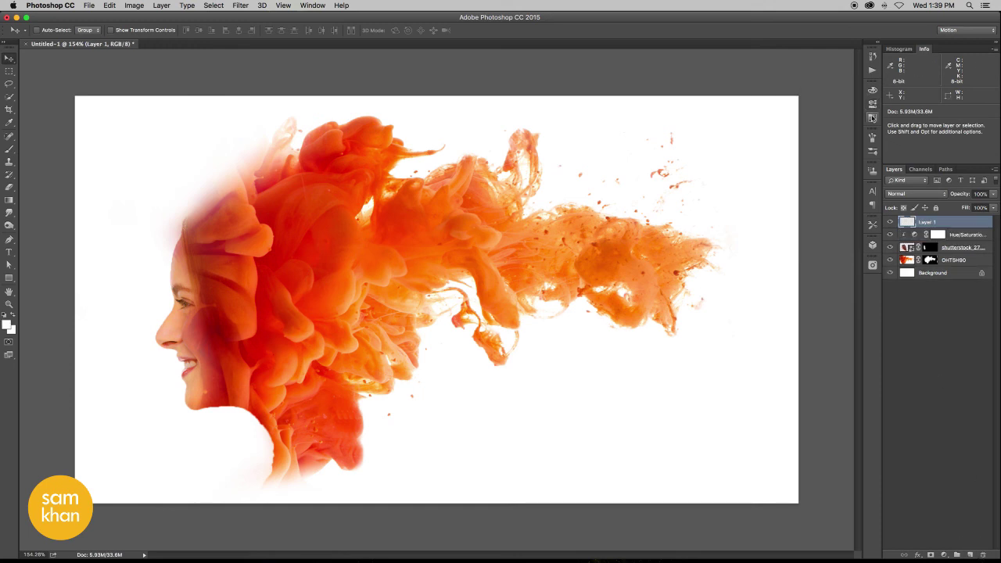
# Step: Compare the woman's photo on and off, zoom on the face, then select Layer 1
pyautogui.click(948, 247)
pyautogui.click(890, 247)
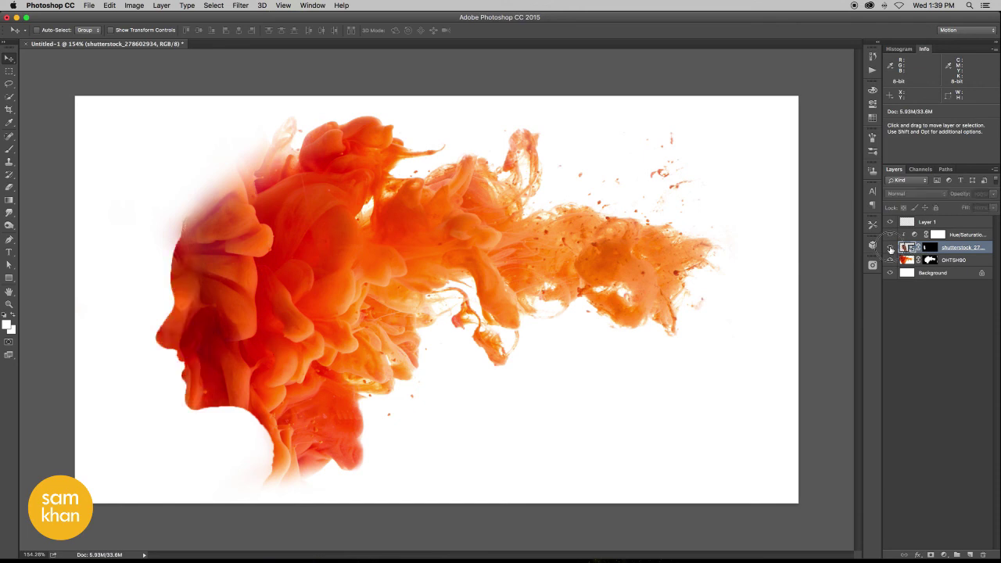
pyautogui.click(890, 247)
pyautogui.press('z')
pyautogui.moveTo(186, 336)
pyautogui.mouseDown()
pyautogui.moveTo(245, 341)
pyautogui.moveTo(232, 329)
pyautogui.moveTo(302, 290)
pyautogui.moveTo(223, 287)
pyautogui.moveTo(407, 274)
pyautogui.mouseUp()
pyautogui.press('v')
pyautogui.click(936, 226)
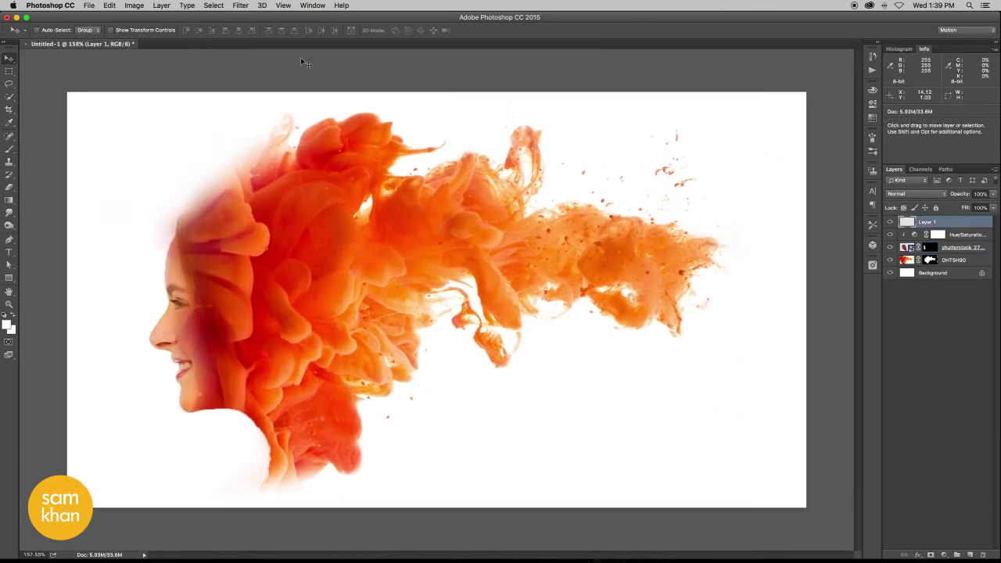
# Step: Fill Layer 1 with 50% Gray at Normal blending
pyautogui.click(112, 7)
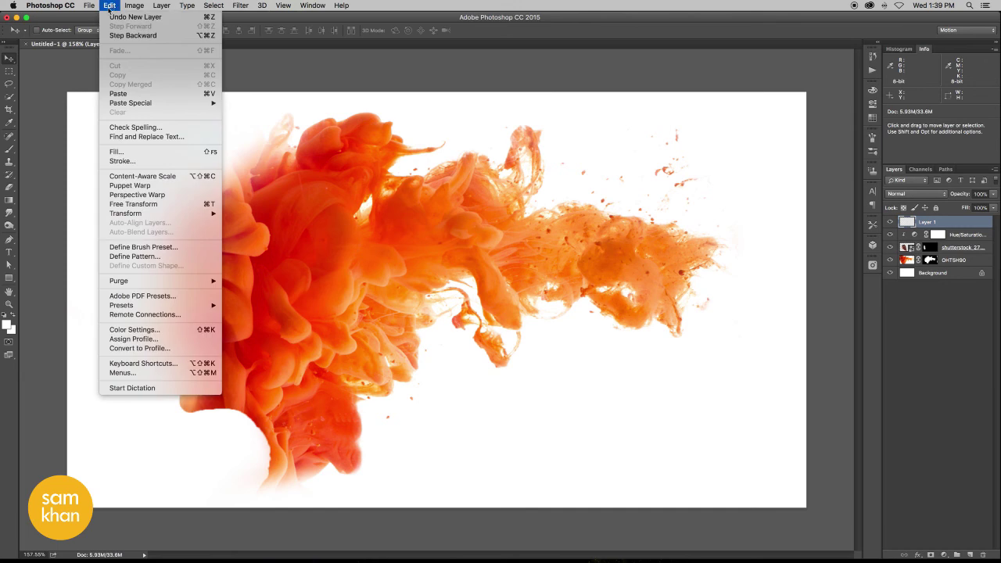
pyautogui.click(152, 153)
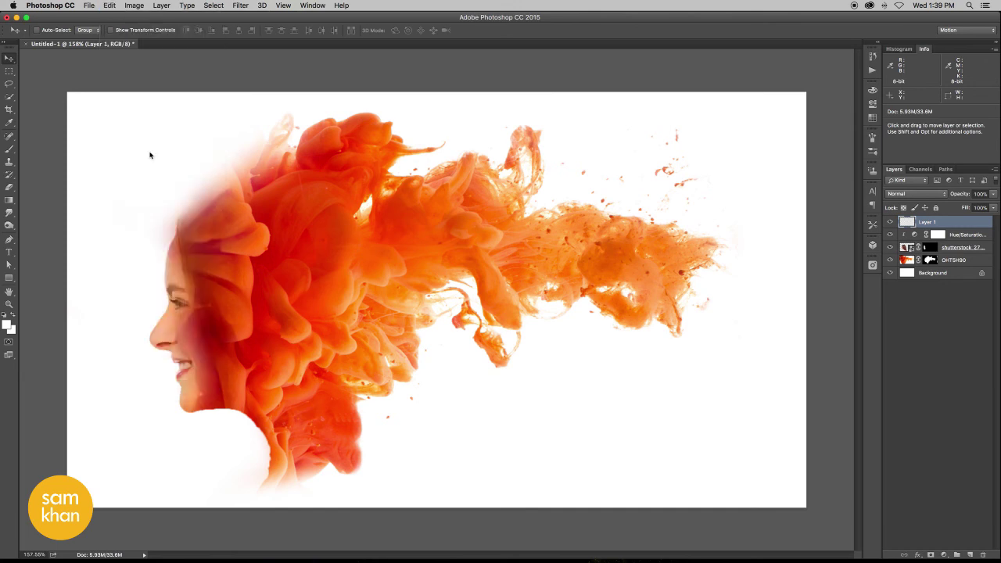
pyautogui.click(495, 229)
pyautogui.click(495, 230)
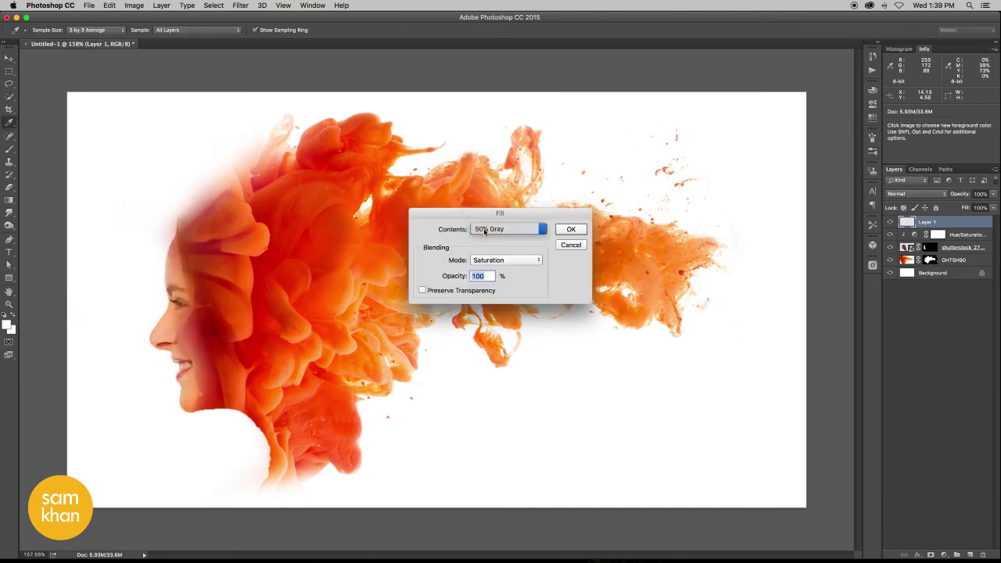
pyautogui.click(509, 260)
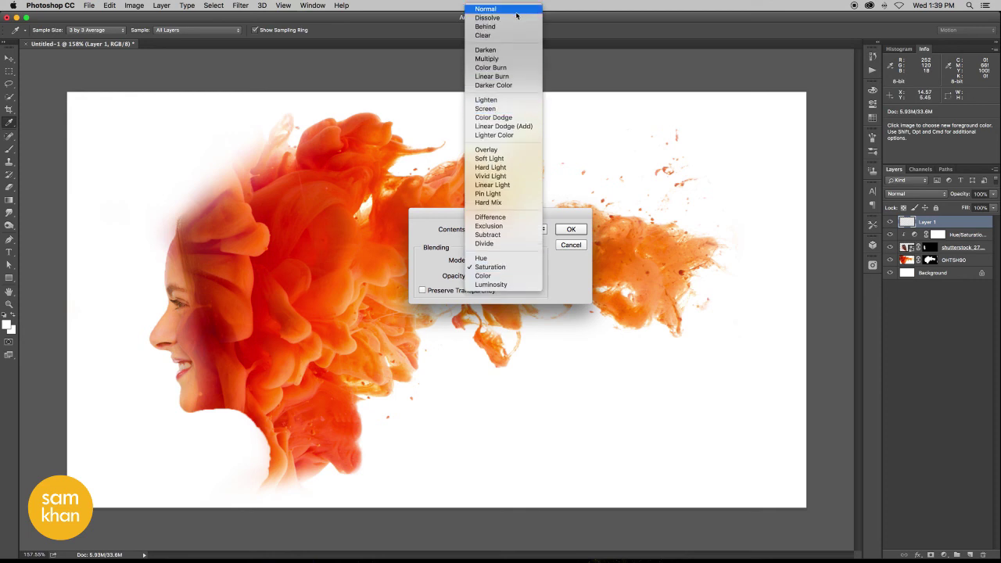
pyautogui.click(516, 9)
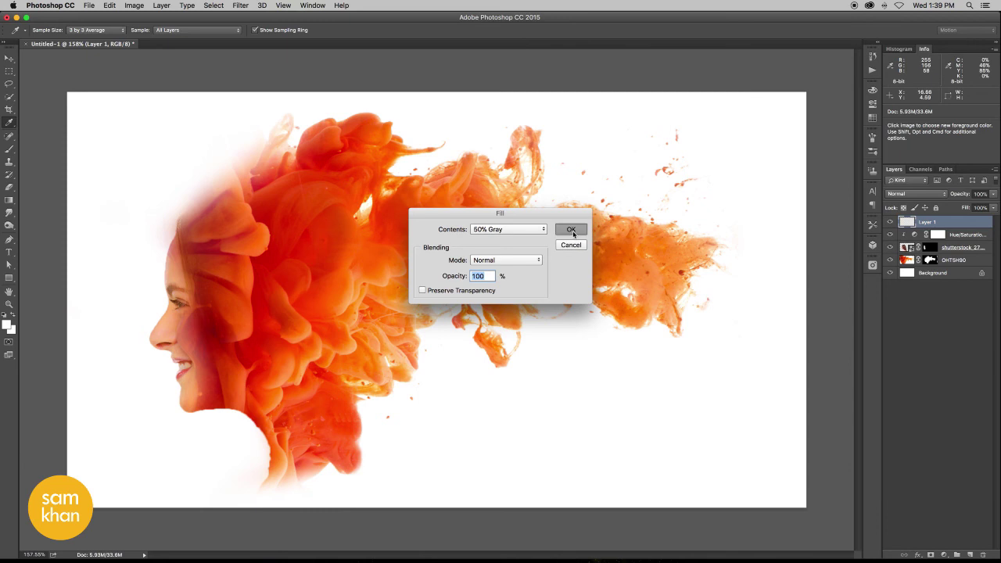
pyautogui.click(573, 231)
# Step: Set Layer 1's blend mode to Soft Light
pyautogui.press('v')
pyautogui.click(915, 194)
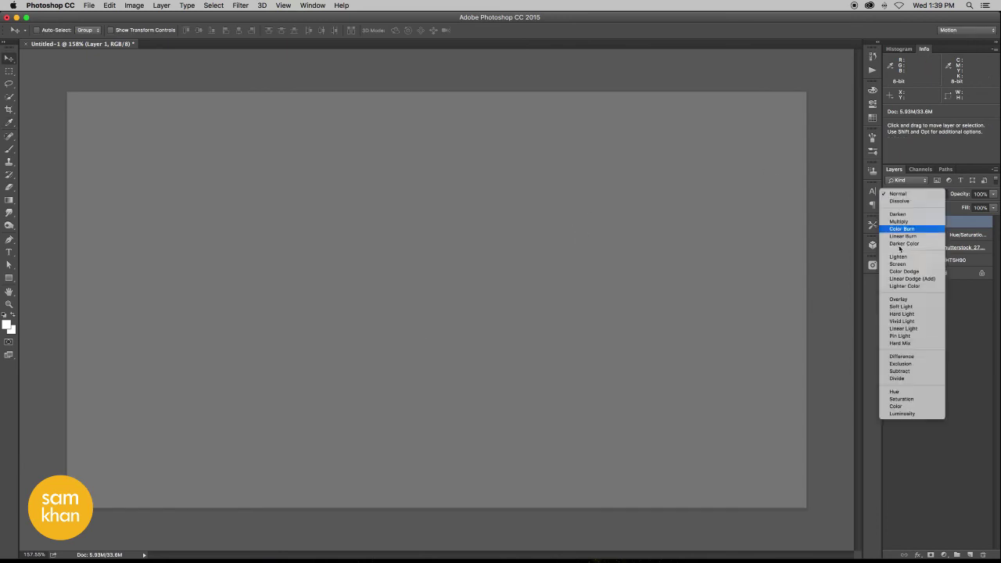
pyautogui.click(913, 308)
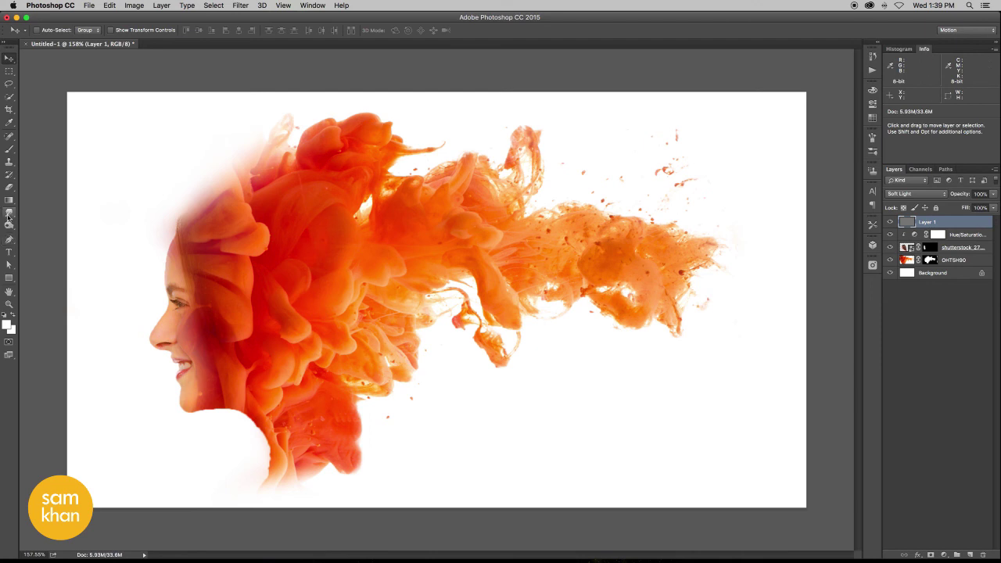
pyautogui.click(9, 225)
# Step: Switch to the Dodge Tool with a small brush and 19% exposure, zoomed in on the face
pyautogui.rightClick(9, 225)
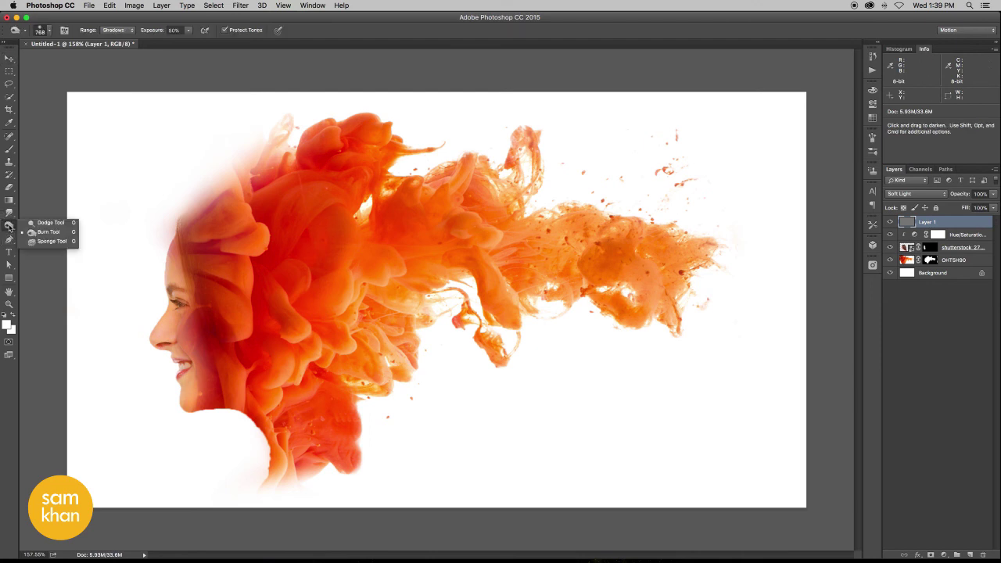
pyautogui.click(51, 223)
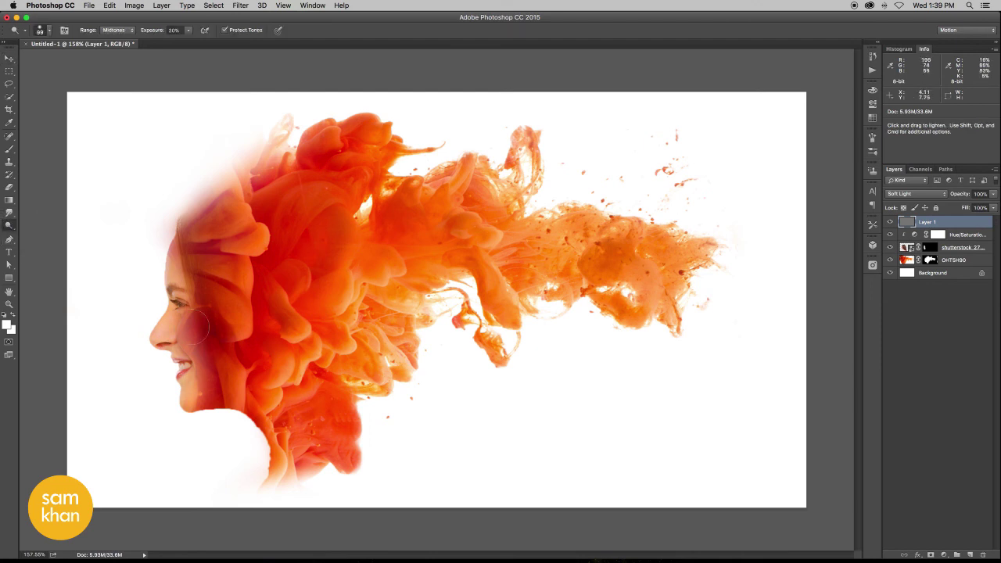
pyautogui.moveTo(194, 329); pyautogui.dragTo(176, 327)
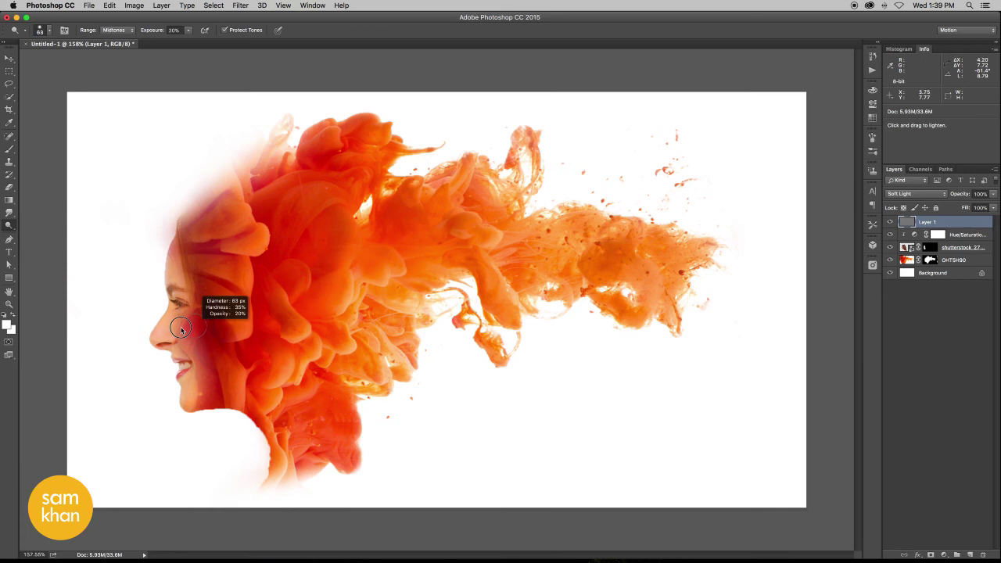
pyautogui.click(186, 30)
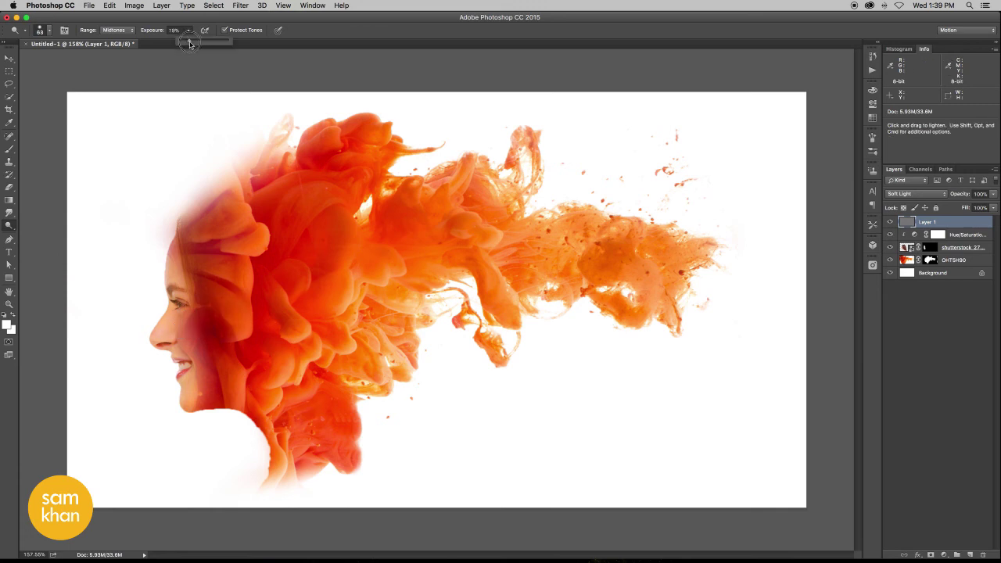
pyautogui.moveTo(190, 45); pyautogui.dragTo(187, 45)
pyautogui.scroll(3, 232, 293)
pyautogui.scroll(3, 233, 293)
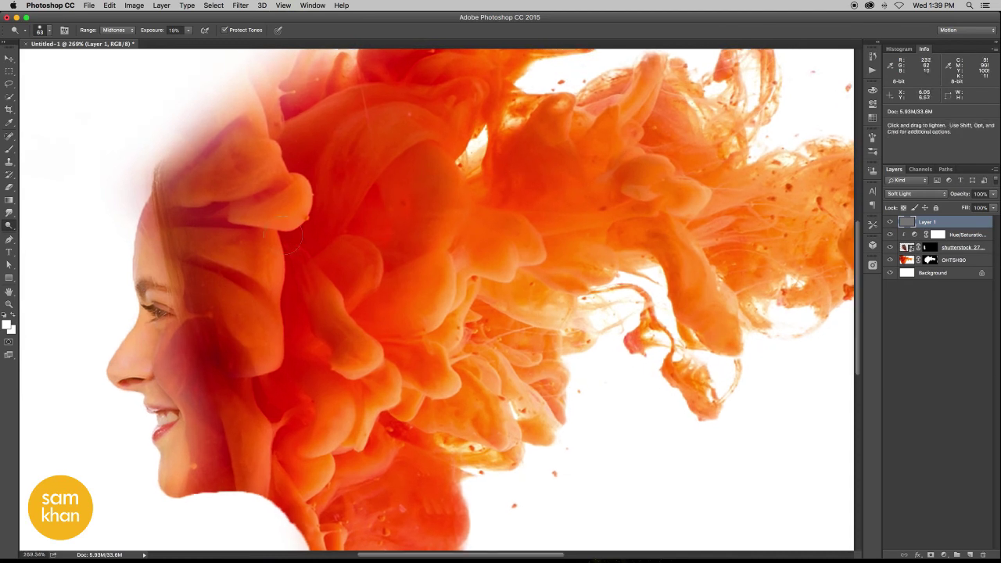
pyautogui.moveTo(331, 263); pyautogui.dragTo(328, 262)
pyautogui.moveTo(339, 345); pyautogui.dragTo(336, 345)
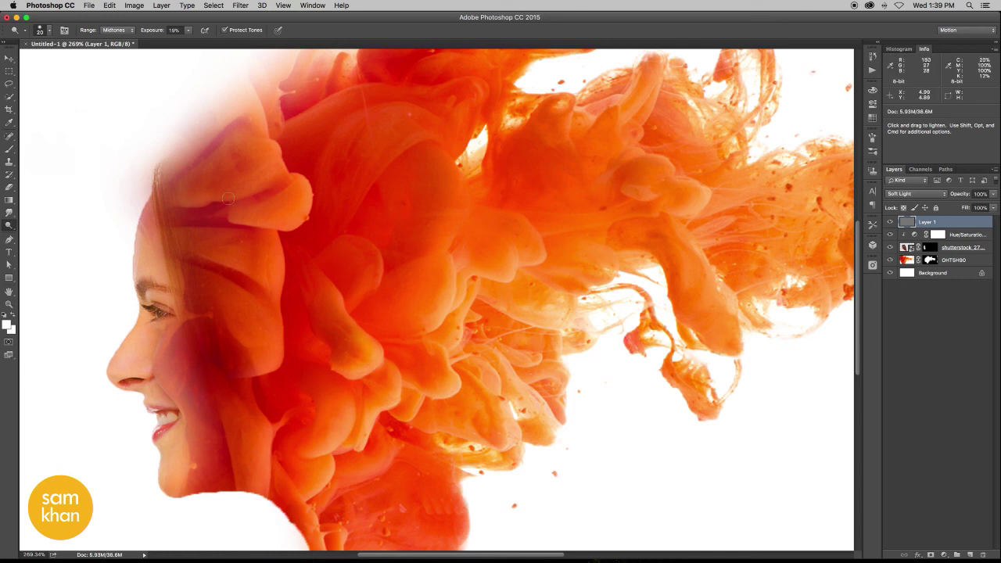
# Step: Dodge the forehead hair, then at 39% exposure lighten the temple, cheek and jaw
pyautogui.moveTo(229, 198); pyautogui.dragTo(277, 204)
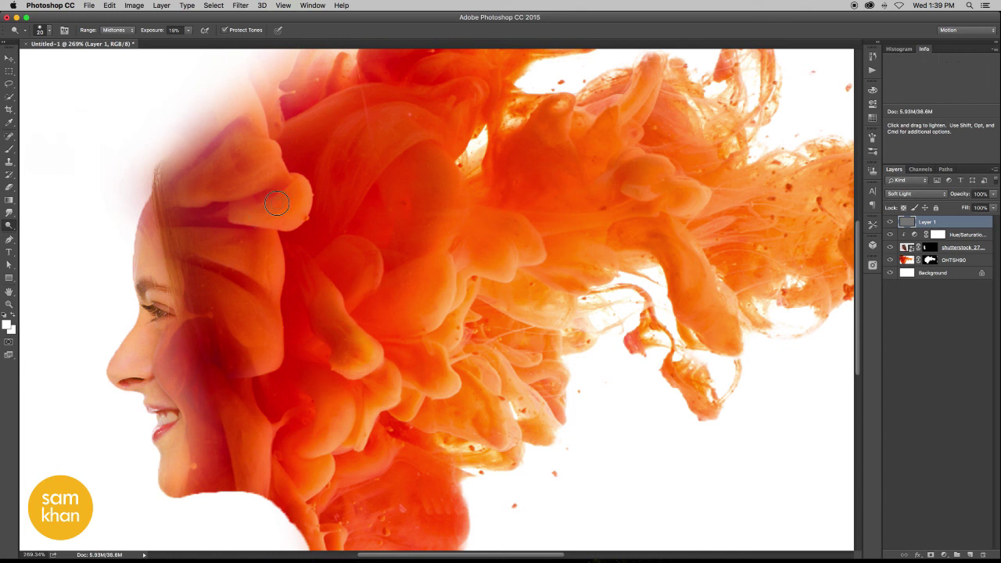
pyautogui.click(189, 34)
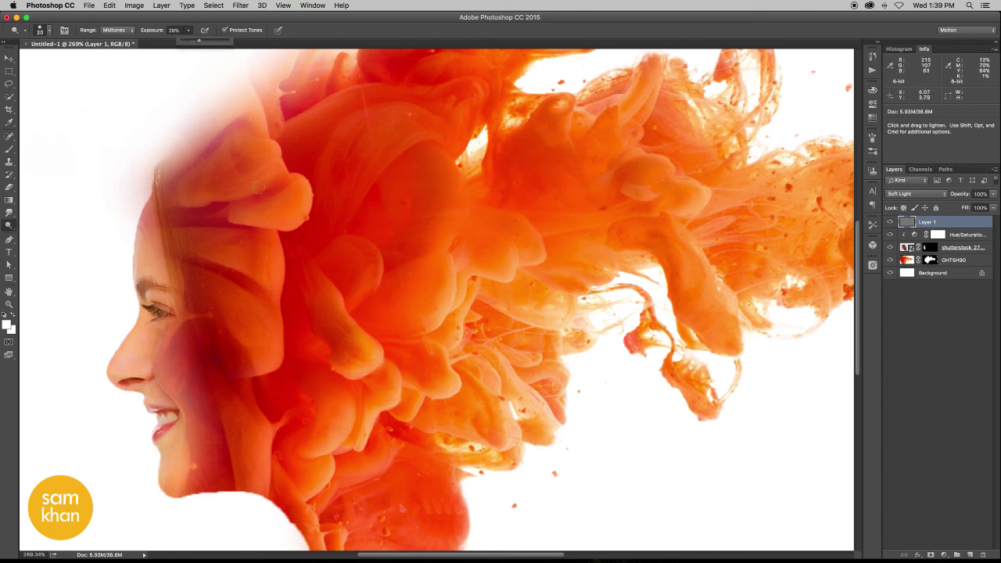
pyautogui.click(296, 190)
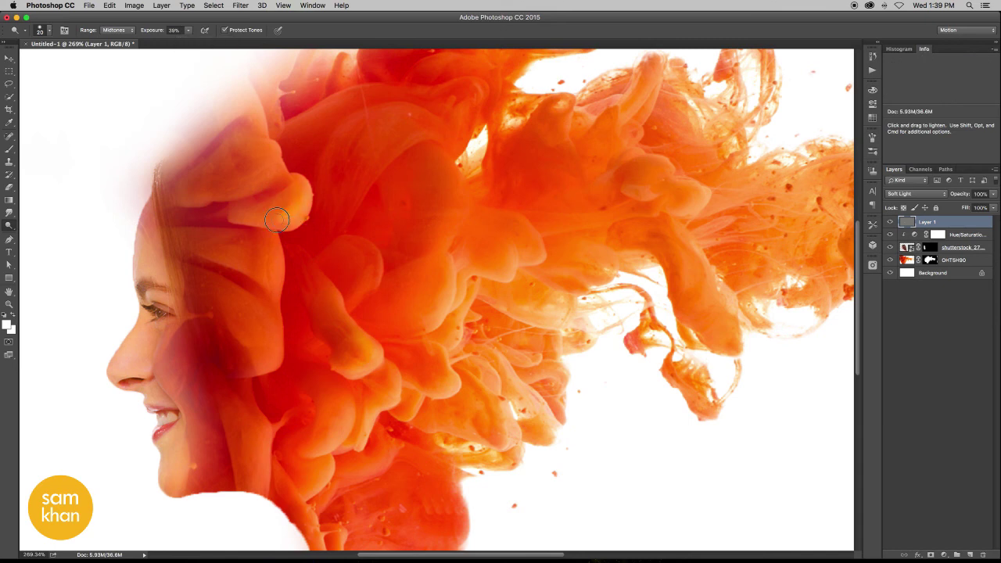
pyautogui.moveTo(266, 219); pyautogui.dragTo(238, 227)
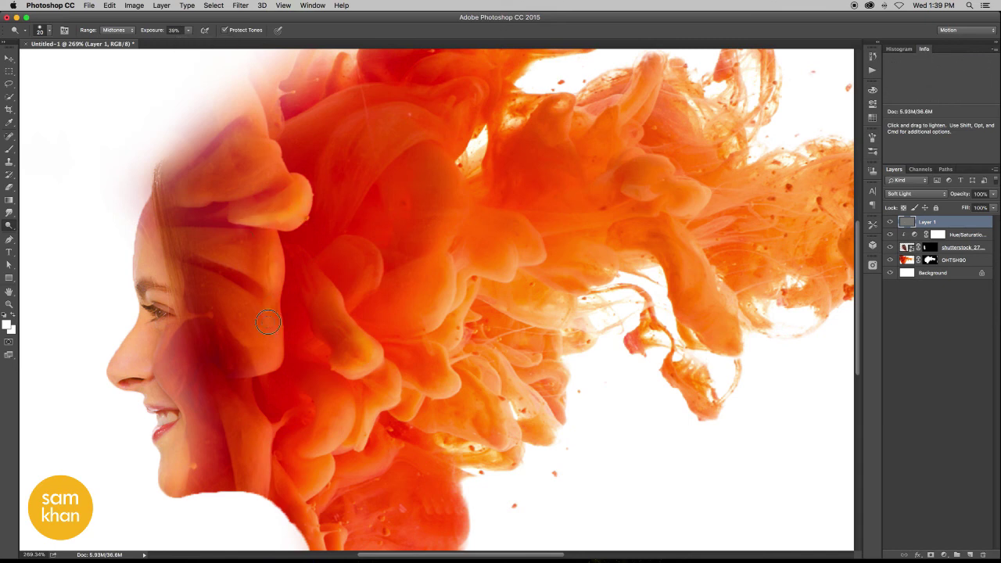
pyautogui.moveTo(268, 323); pyautogui.dragTo(280, 258)
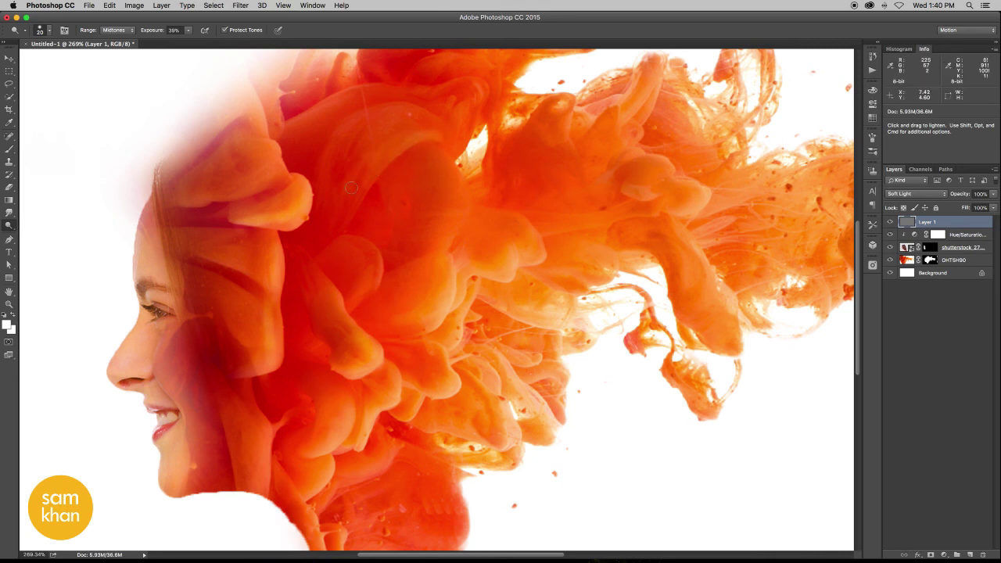
# Step: Lighten several streaks of the orange smoke, including the top and around the white gap
pyautogui.scroll(3, 331, 224)
pyautogui.scroll(2, 331, 224)
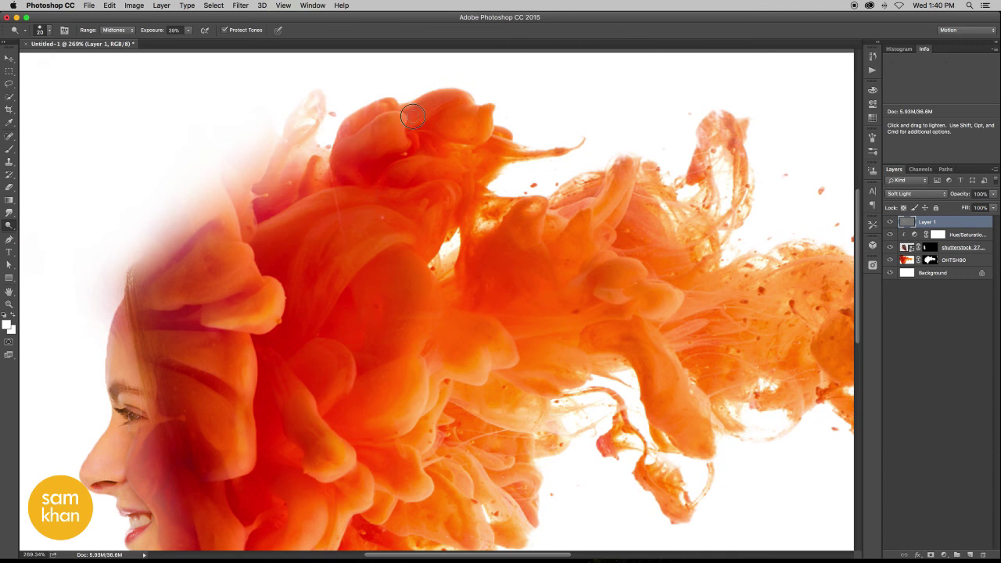
pyautogui.moveTo(606, 213); pyautogui.dragTo(594, 289)
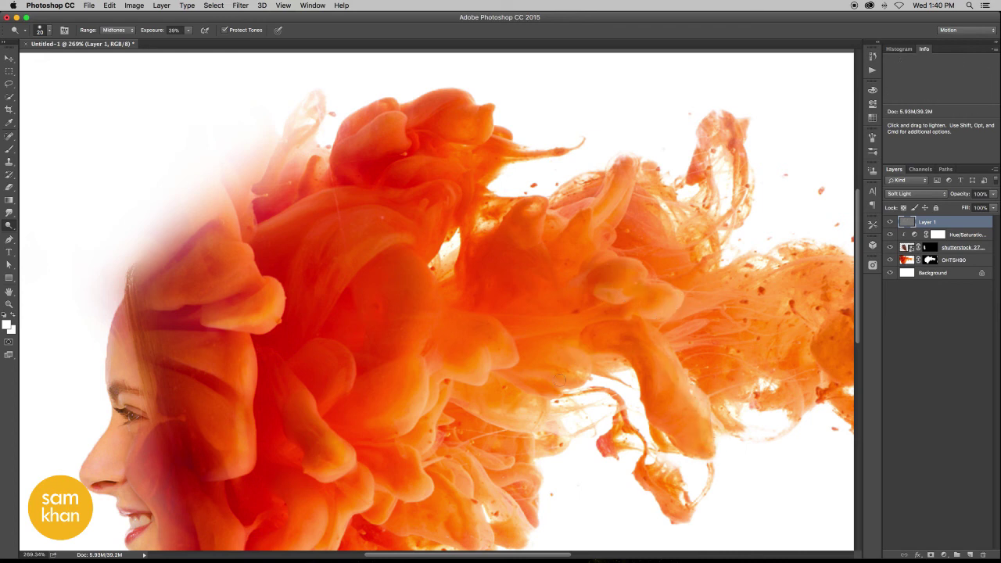
pyautogui.hscroll(-5, 558, 253)
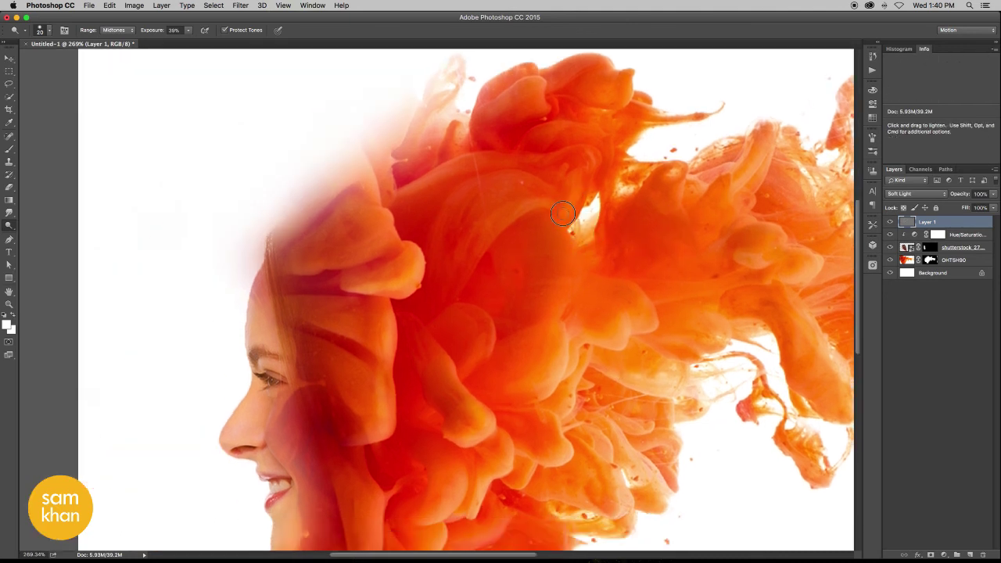
pyautogui.moveTo(579, 193); pyautogui.dragTo(573, 205)
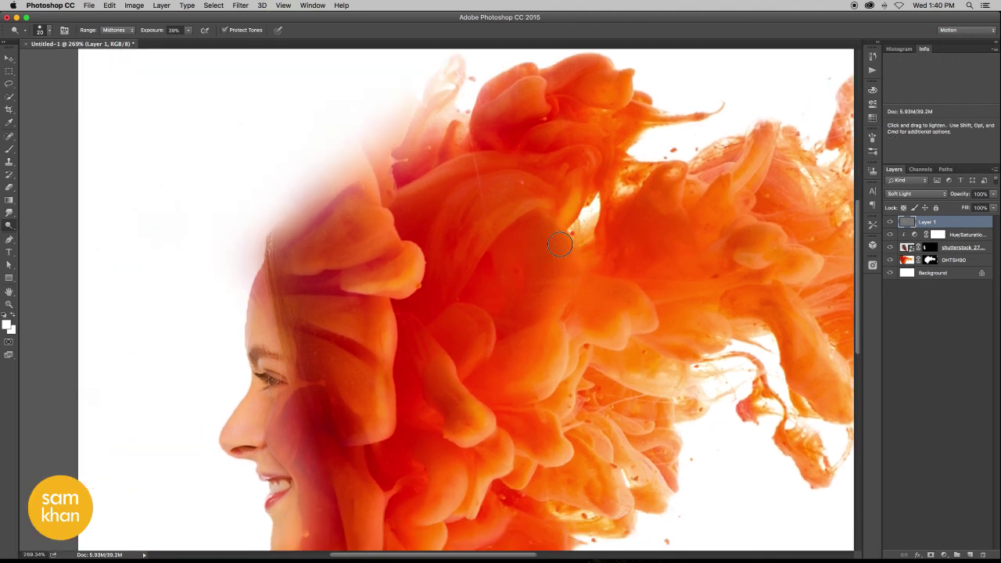
pyautogui.moveTo(560, 245)
pyautogui.mouseDown()
pyautogui.moveTo(564, 279)
pyautogui.moveTo(542, 315)
pyautogui.mouseUp()
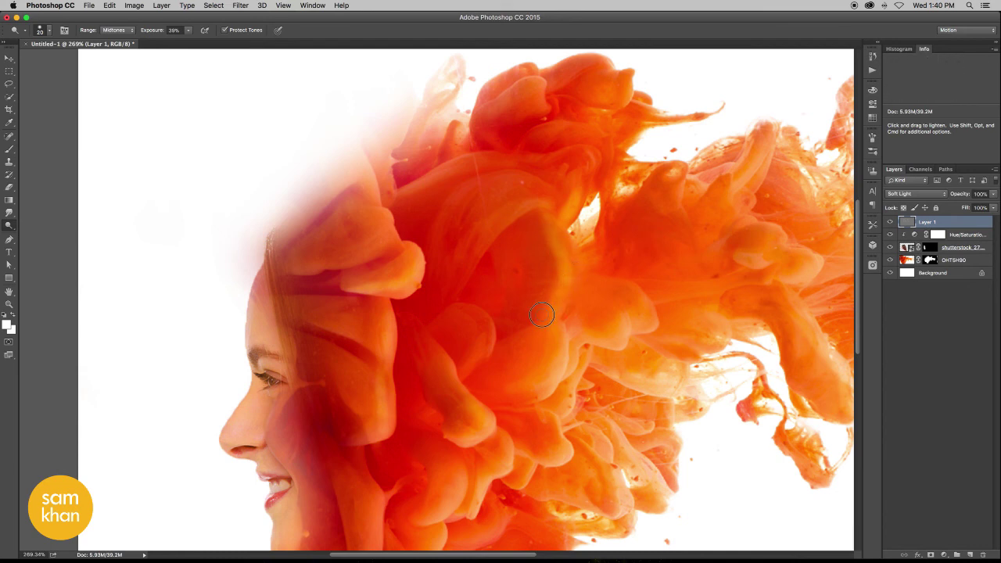
pyautogui.moveTo(476, 380); pyautogui.dragTo(537, 326)
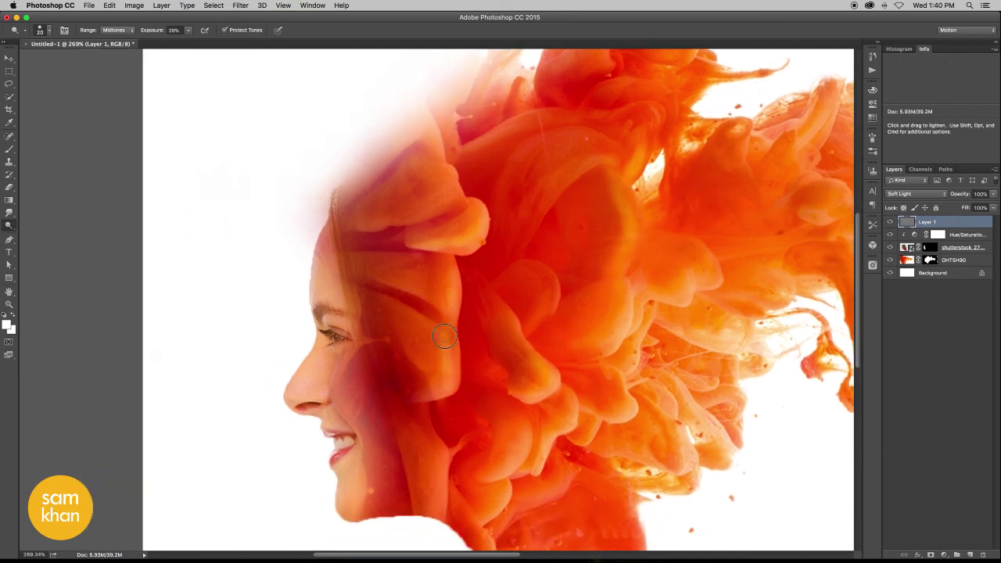
# Step: Lighten the forehead hair streak, cheek, nose tip, jaw and chin
pyautogui.moveTo(358, 267); pyautogui.dragTo(413, 296)
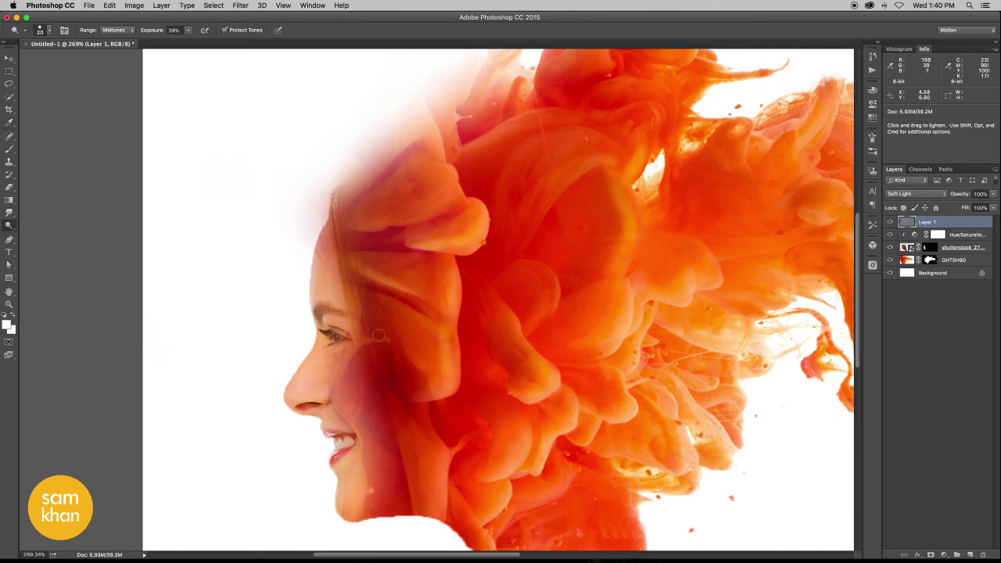
pyautogui.moveTo(355, 388)
pyautogui.mouseDown()
pyautogui.moveTo(342, 391)
pyautogui.moveTo(364, 424)
pyautogui.moveTo(345, 381)
pyautogui.moveTo(359, 361)
pyautogui.mouseUp()
pyautogui.moveTo(351, 403); pyautogui.dragTo(361, 350)
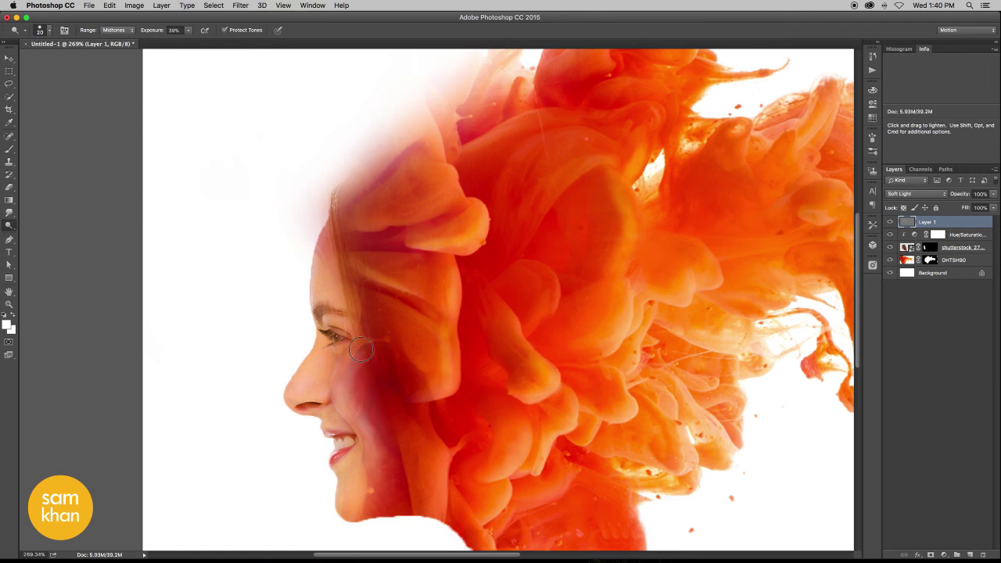
pyautogui.moveTo(338, 387)
pyautogui.mouseDown()
pyautogui.moveTo(362, 485)
pyautogui.moveTo(353, 519)
pyautogui.mouseUp()
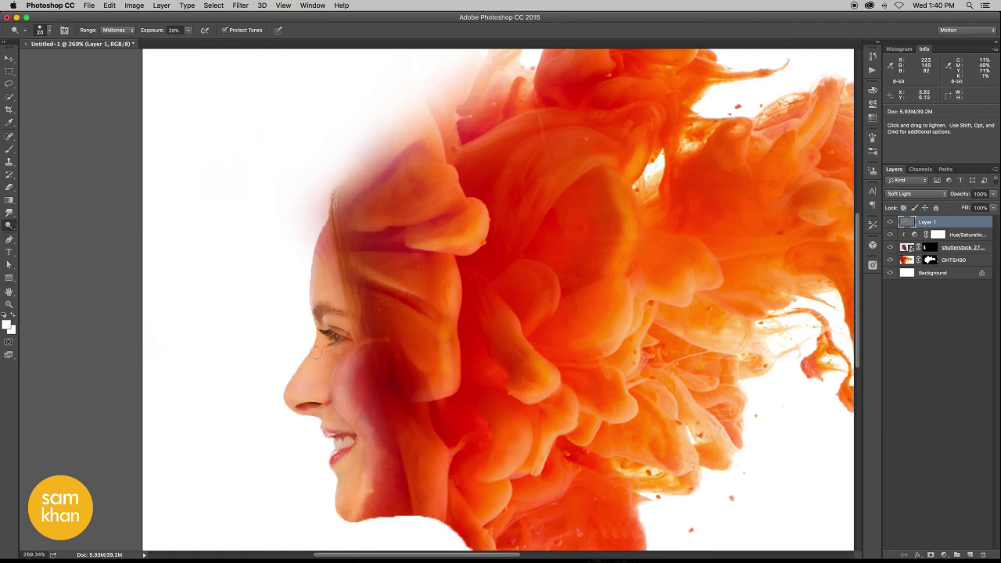
pyautogui.moveTo(312, 375)
pyautogui.mouseDown()
pyautogui.moveTo(288, 397)
pyautogui.moveTo(314, 275)
pyautogui.moveTo(302, 297)
pyautogui.mouseUp()
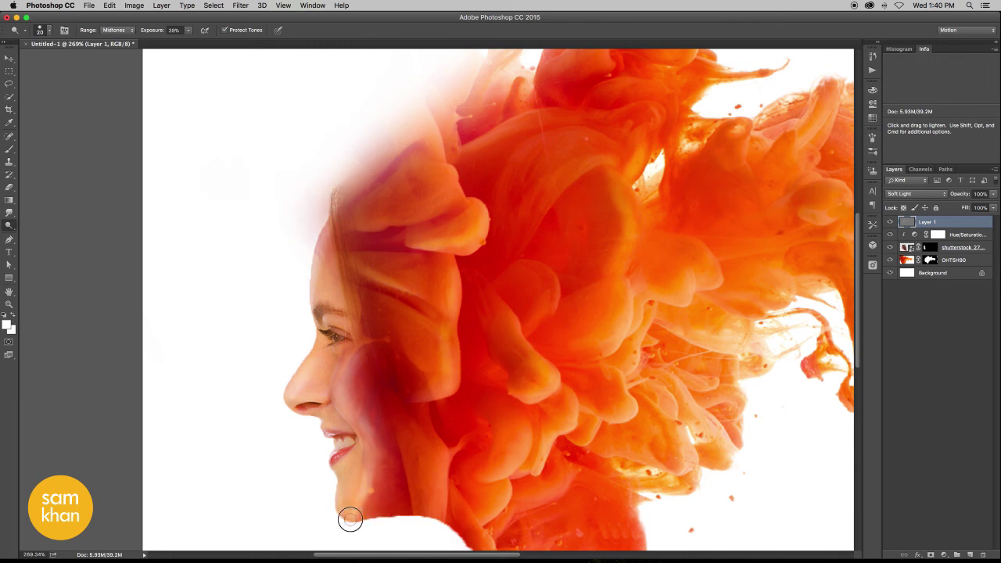
pyautogui.moveTo(336, 488); pyautogui.dragTo(349, 519)
pyautogui.moveTo(537, 423); pyautogui.dragTo(425, 398)
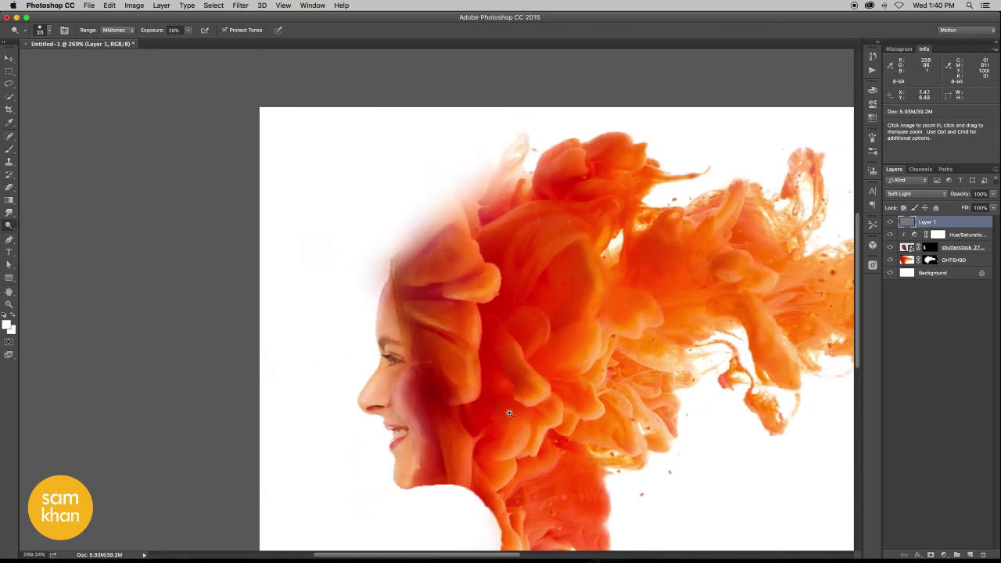
# Step: Compare with and without the dodge layer, then group Layer 1 through OHTSH90 into Group 1
pyautogui.press('v')
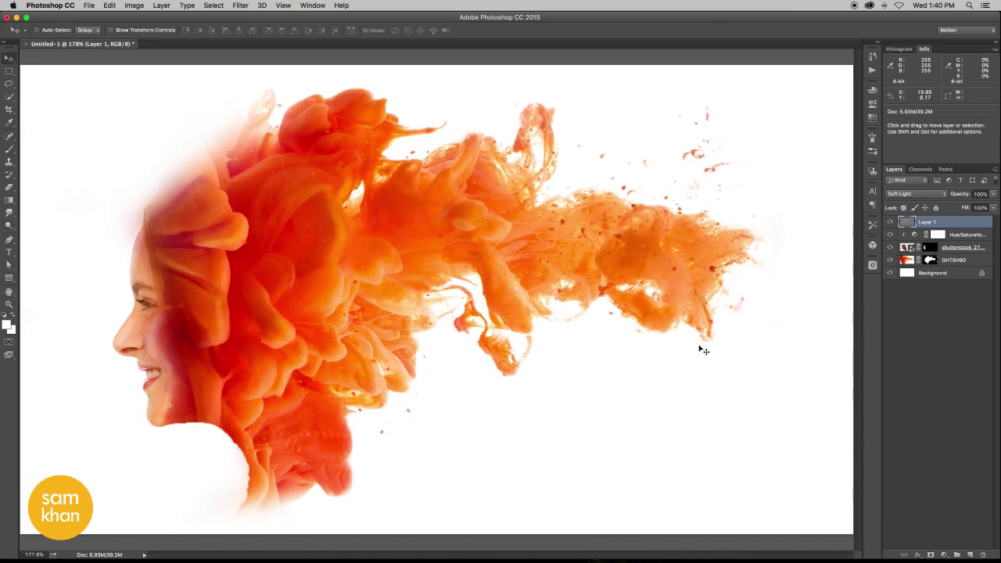
pyautogui.click(891, 223)
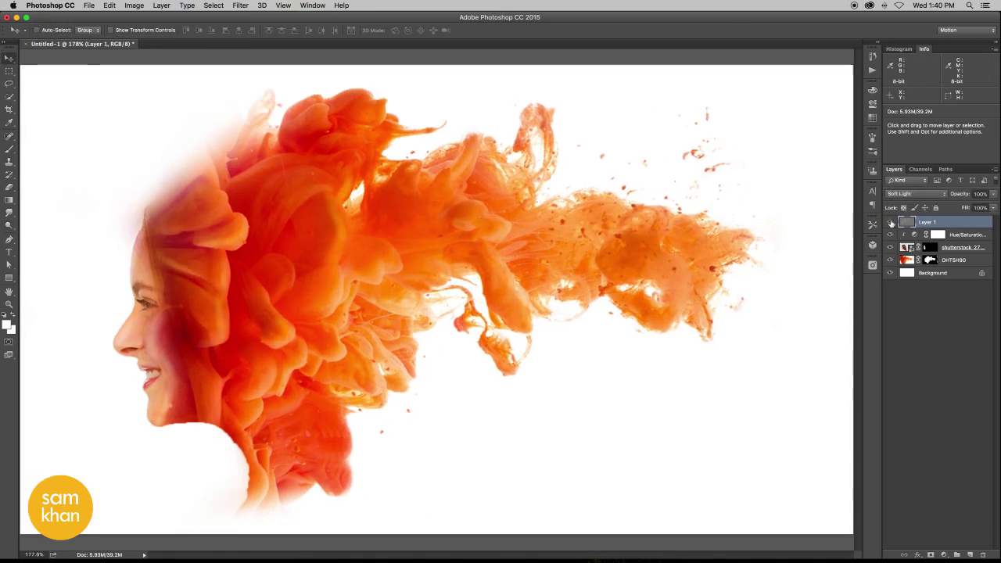
pyautogui.click(891, 223)
pyautogui.click(891, 222)
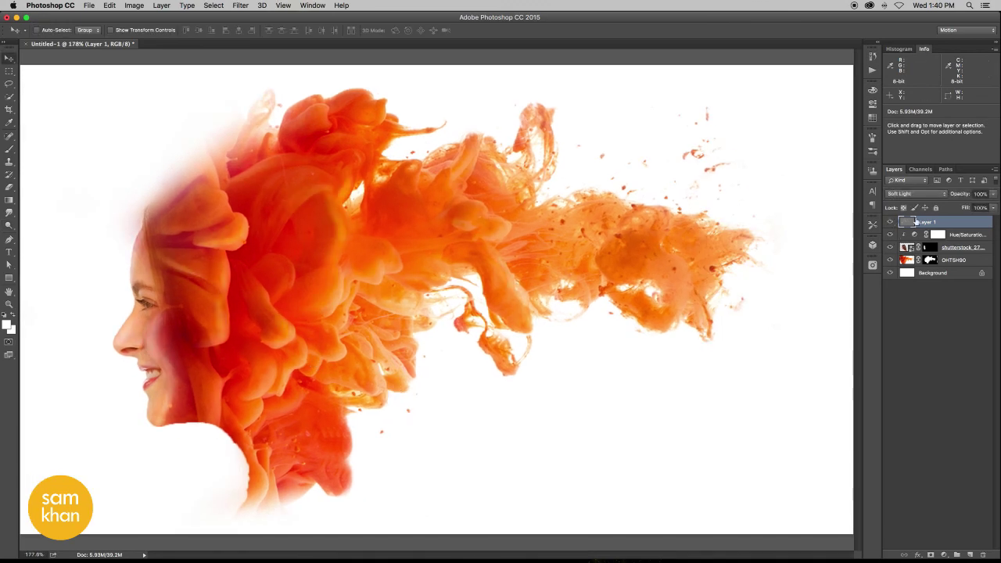
pyautogui.keyDown('shift'); pyautogui.click(949, 263); pyautogui.keyUp('shift')
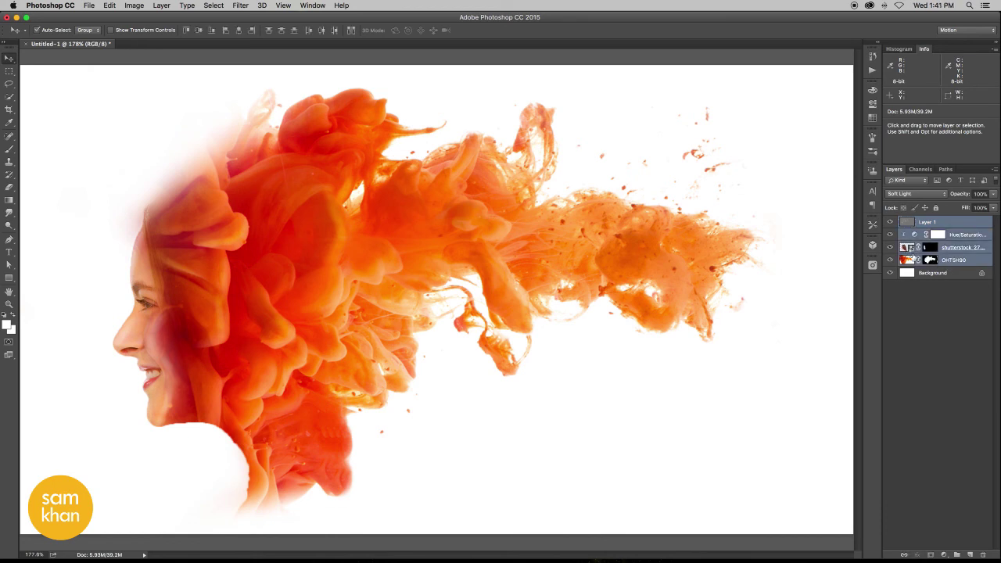
pyautogui.hotkey('ctrl', 'g')
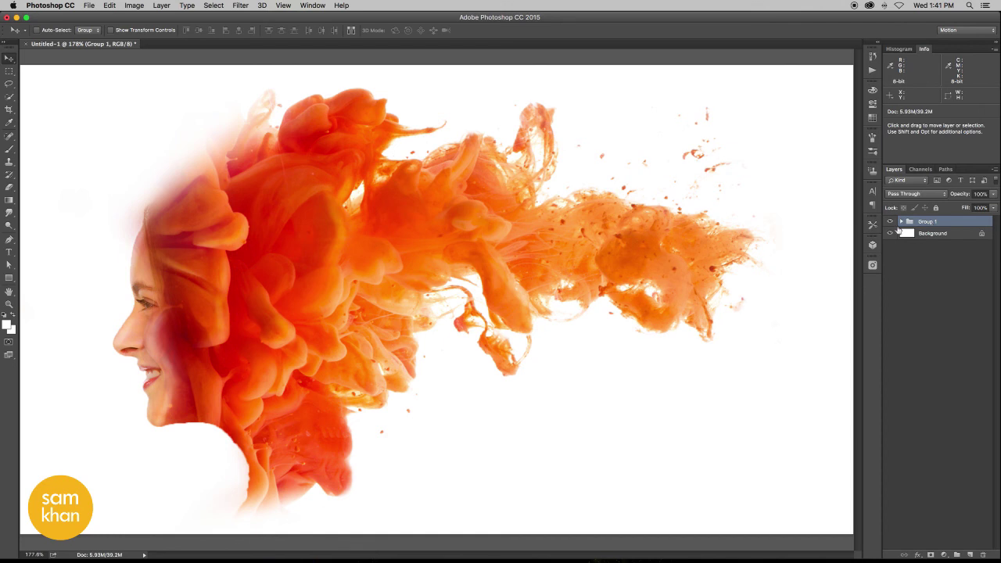
# Step: Add a new layer, sample orange from the smoke, and paint a soft brush dab
pyautogui.click(971, 555)
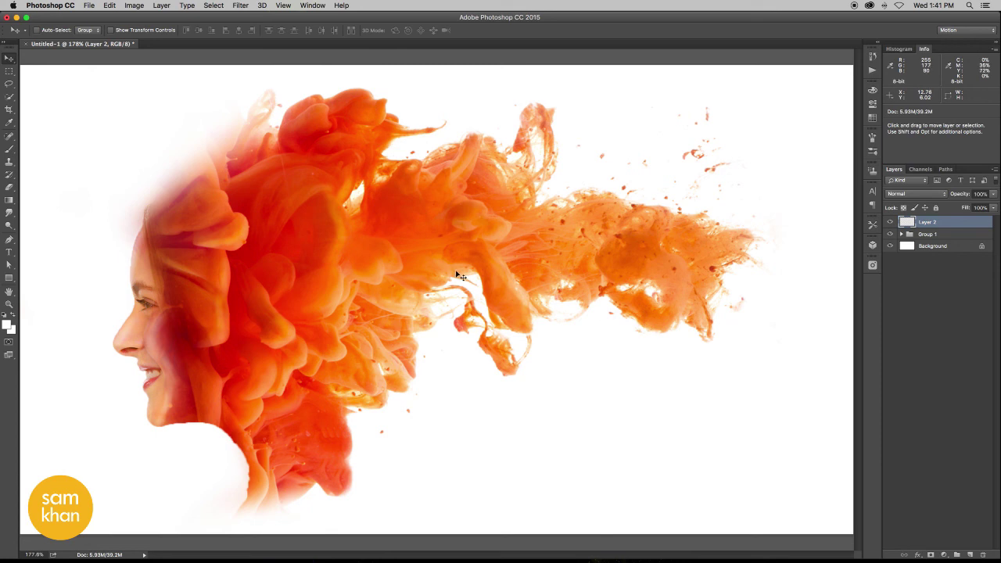
pyautogui.press('b')
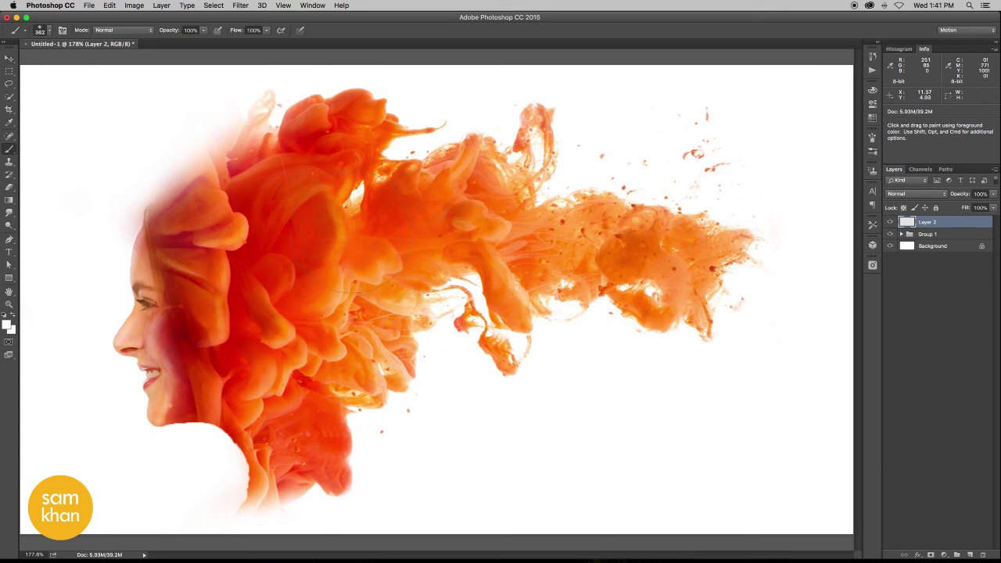
pyautogui.press('alt')
pyautogui.keyDown('alt'); pyautogui.click(471, 226); pyautogui.keyUp('alt')
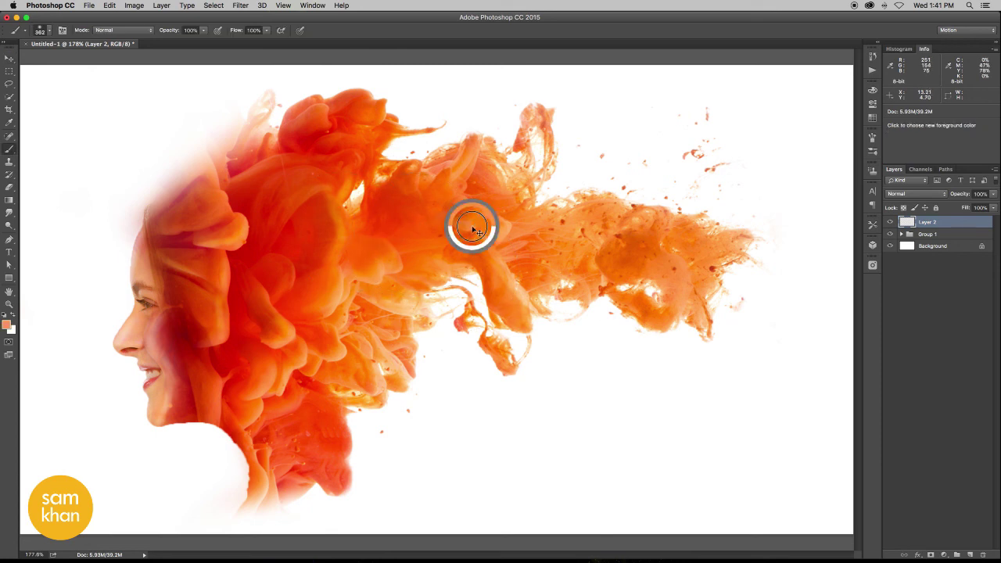
pyautogui.click(355, 209)
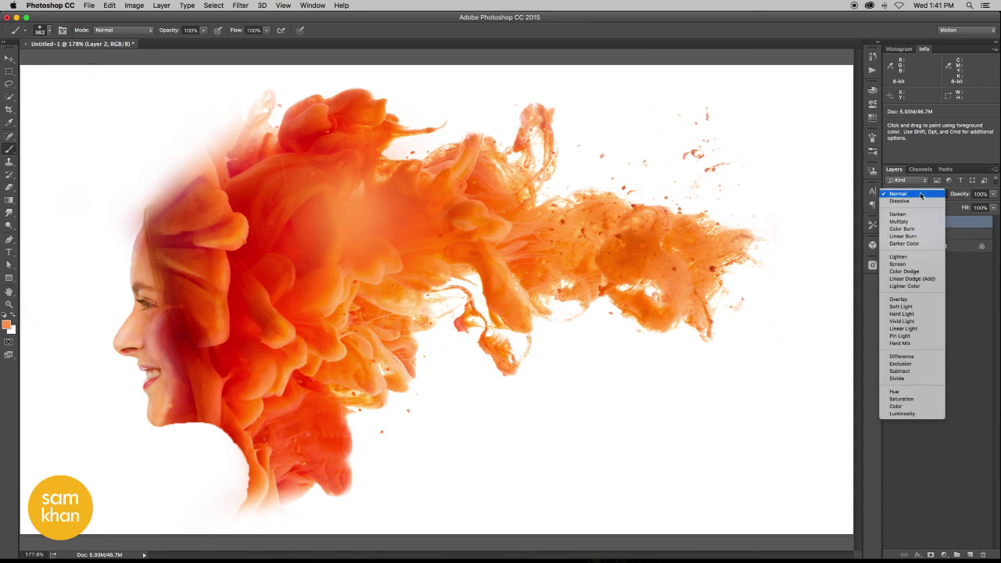
# Step: Set Layer 2 to Screen and paint glows over the flame, cheek and forehead
pyautogui.click(915, 193)
pyautogui.click(900, 263)
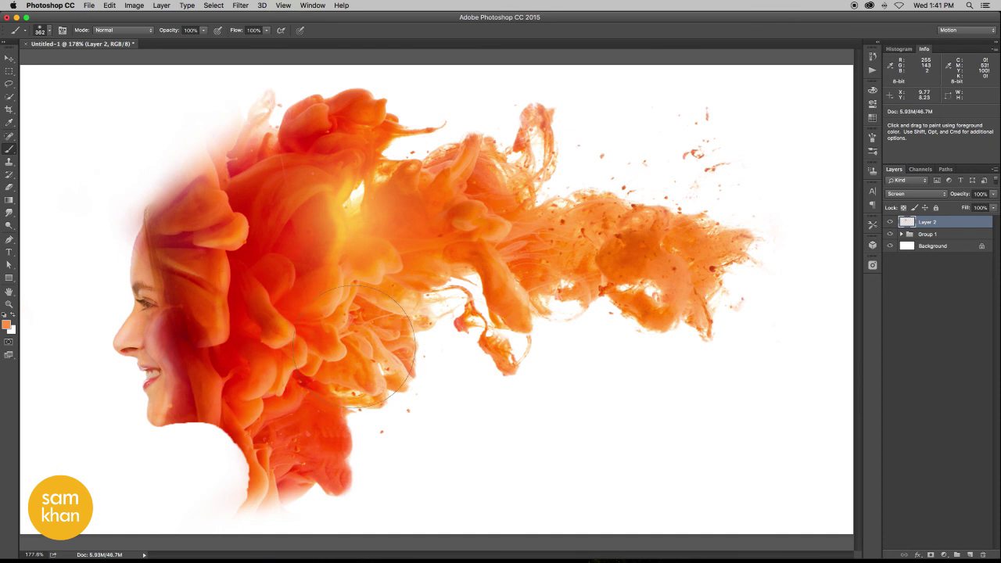
pyautogui.click(378, 344)
pyautogui.click(655, 270)
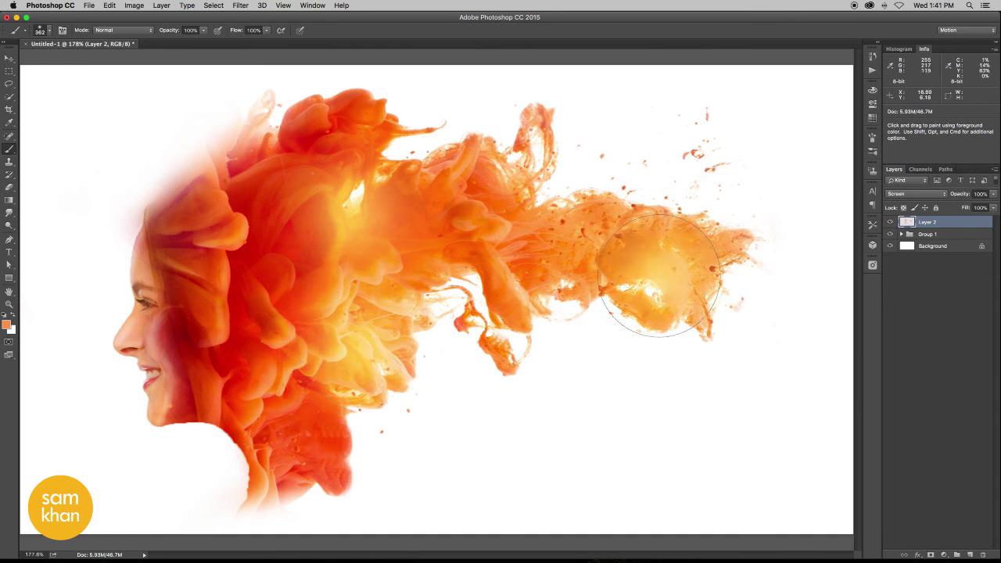
pyautogui.click(208, 312)
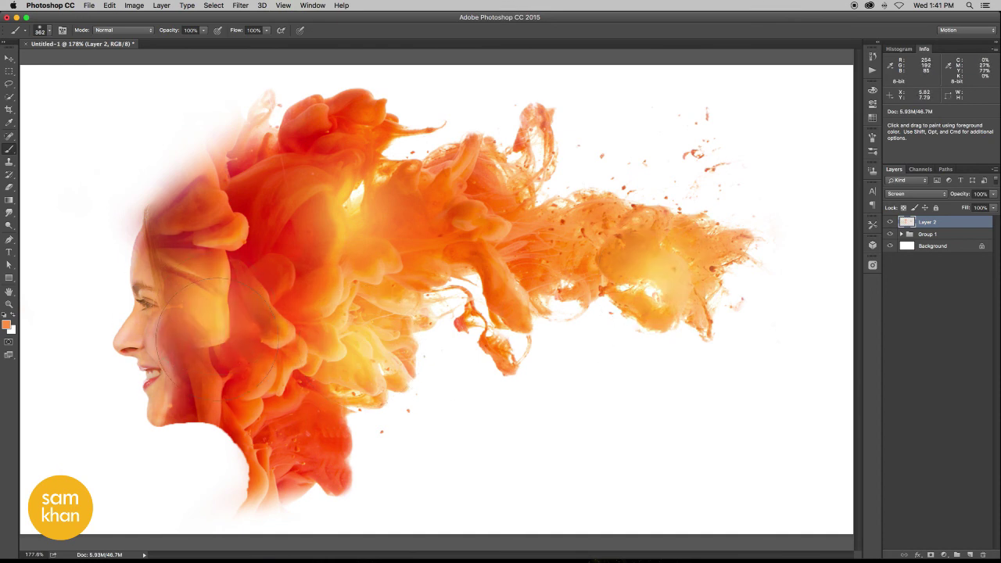
pyautogui.hotkey('ctrl', 'z')
pyautogui.hotkey('ctrl', 'z')
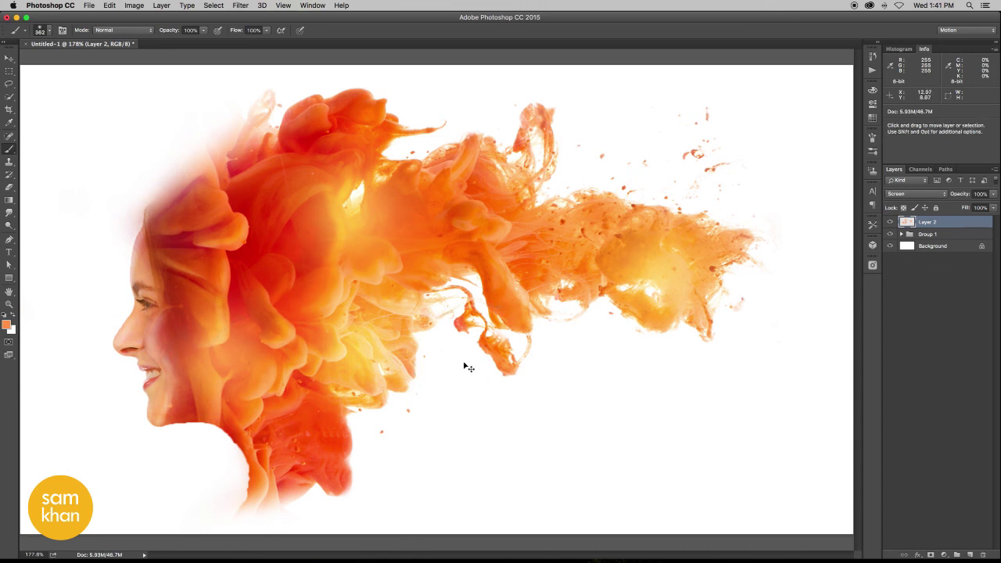
pyautogui.click(202, 227)
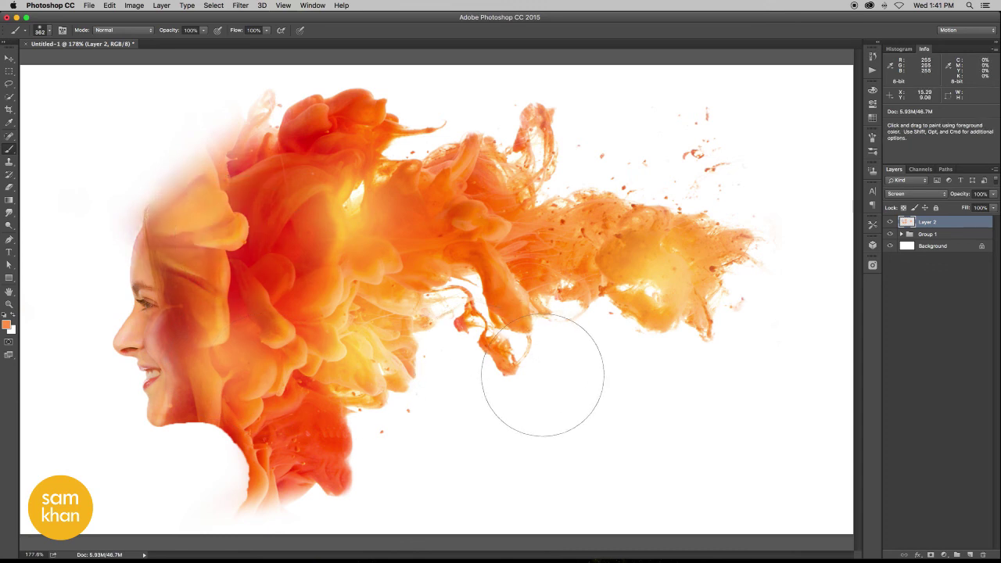
# Step: Shift Layer 2's hue to +9 in Hue/Saturation so the glow turns yellower
pyautogui.hotkey('ctrl', 'u')
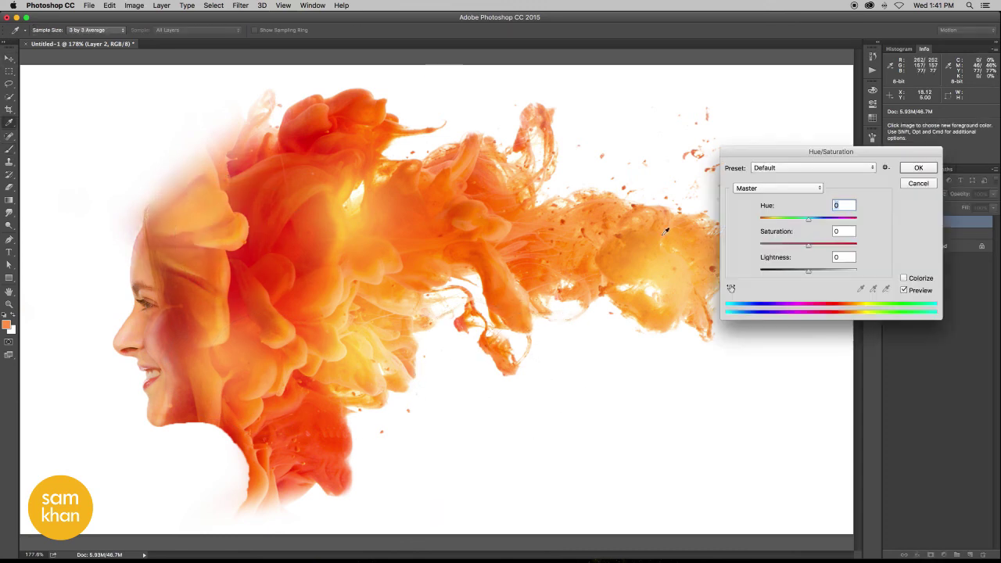
pyautogui.moveTo(809, 220)
pyautogui.mouseDown()
pyautogui.moveTo(818, 223)
pyautogui.moveTo(806, 227)
pyautogui.mouseUp()
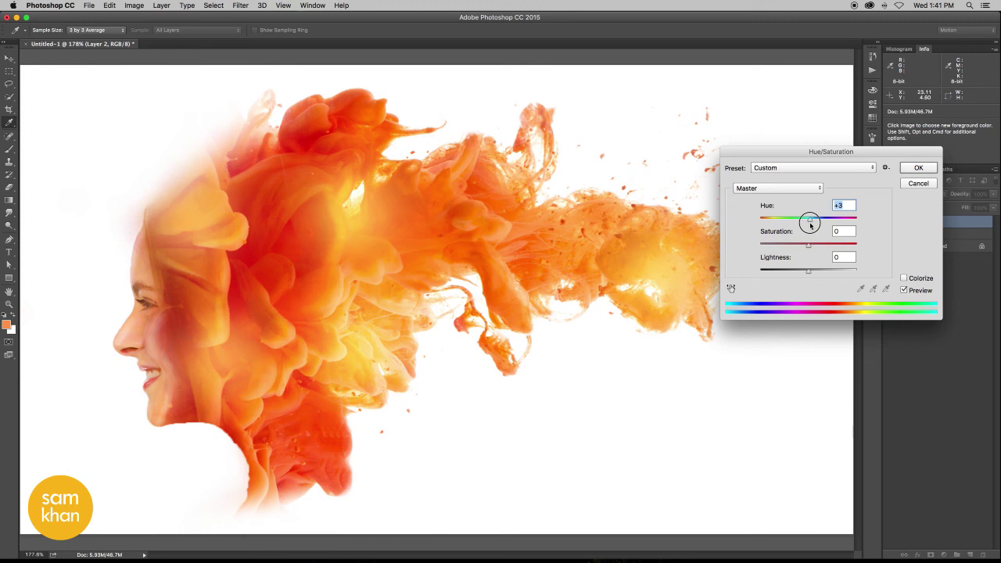
pyautogui.moveTo(805, 227); pyautogui.dragTo(813, 228)
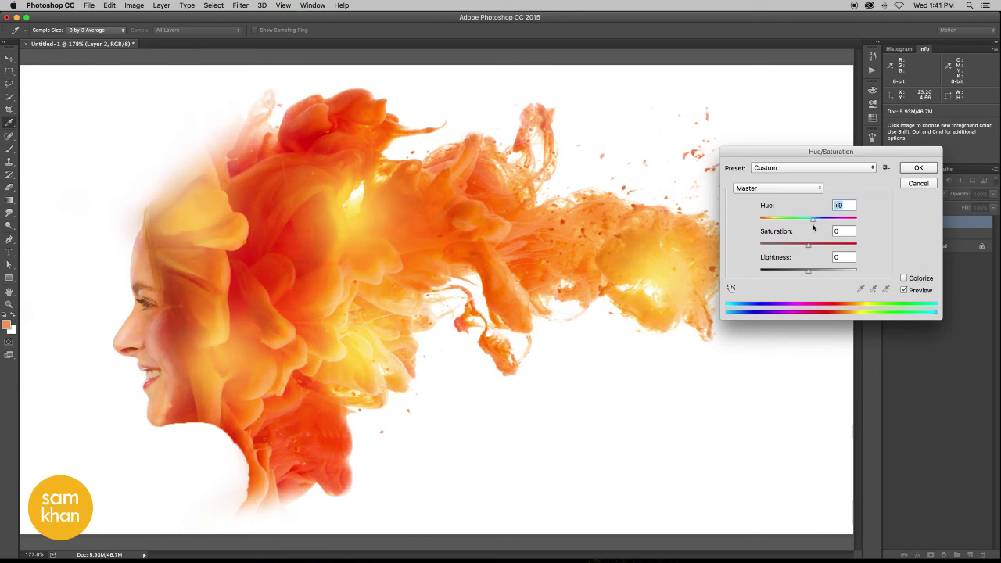
pyautogui.click(918, 168)
# Step: Set the eraser to 83 px and softly erase glow from the forehead, hair, cheek and ear
pyautogui.press('e')
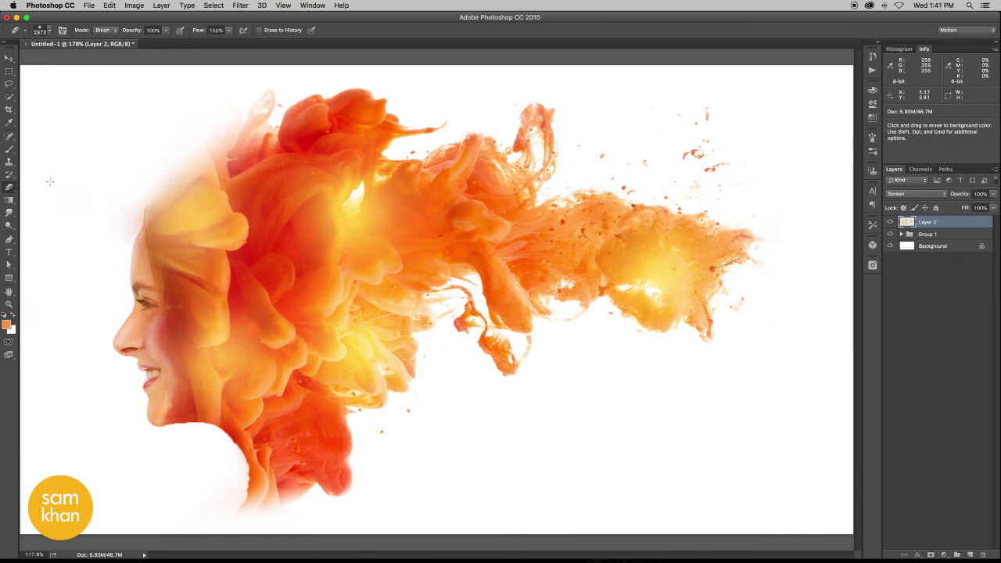
pyautogui.rightClick(242, 217)
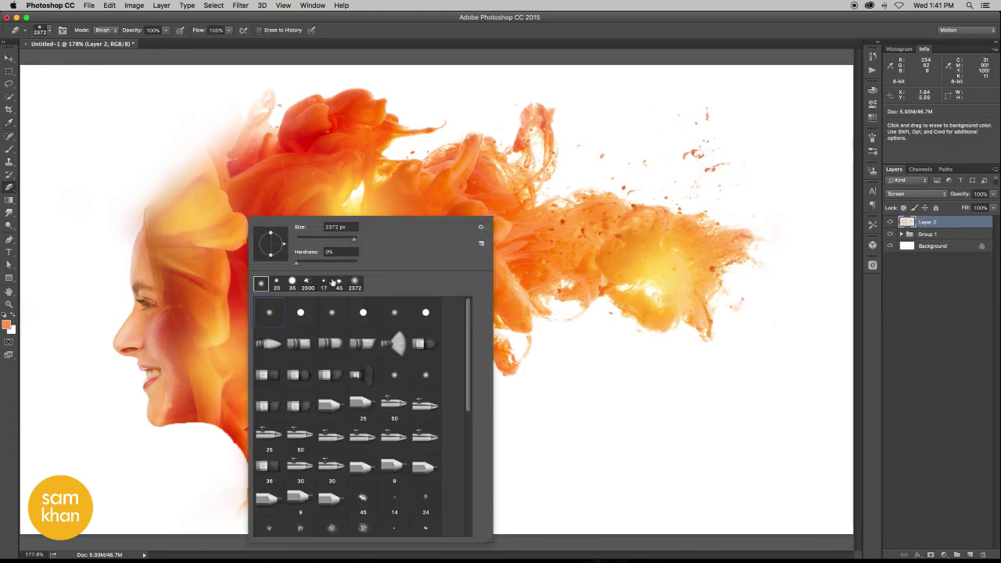
pyautogui.doubleClick(337, 227)
pyautogui.write('83')
pyautogui.press('Return')
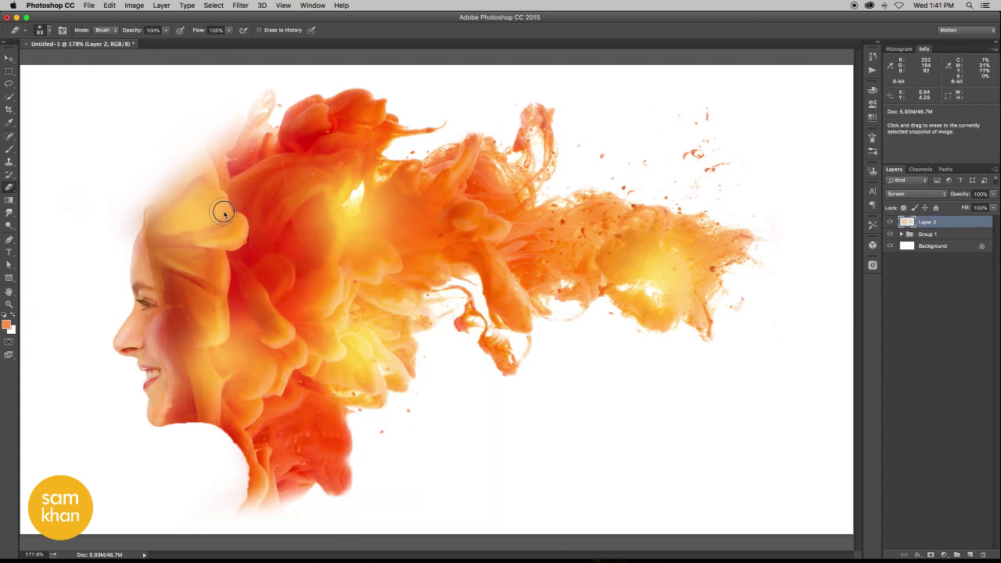
pyautogui.moveTo(224, 210); pyautogui.dragTo(266, 208)
pyautogui.moveTo(196, 204)
pyautogui.mouseDown()
pyautogui.moveTo(162, 225)
pyautogui.moveTo(134, 297)
pyautogui.mouseUp()
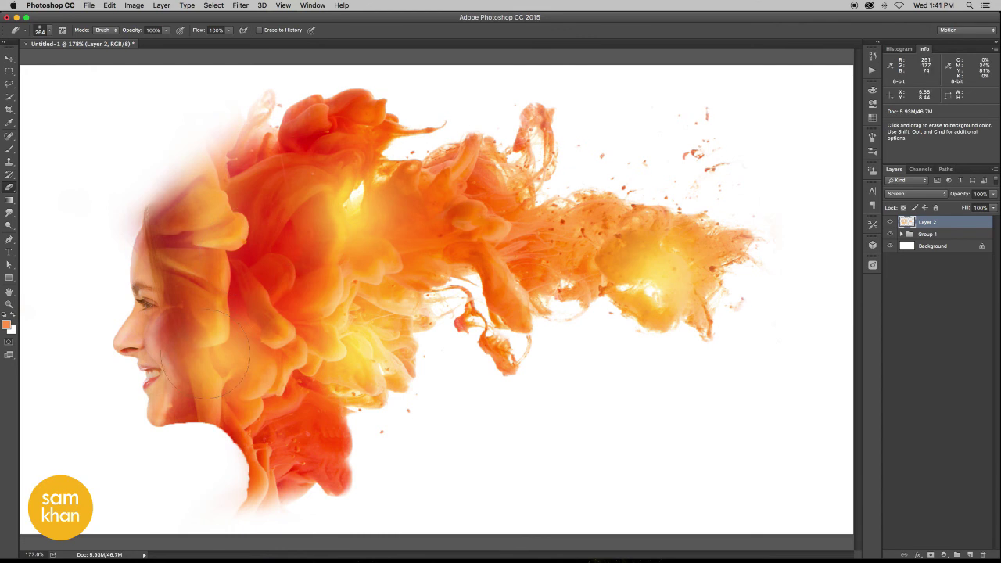
pyautogui.moveTo(249, 251); pyautogui.dragTo(211, 321)
# Step: Compare the glow layer on and off, then group it with Group 1 as Group 2
pyautogui.press('v')
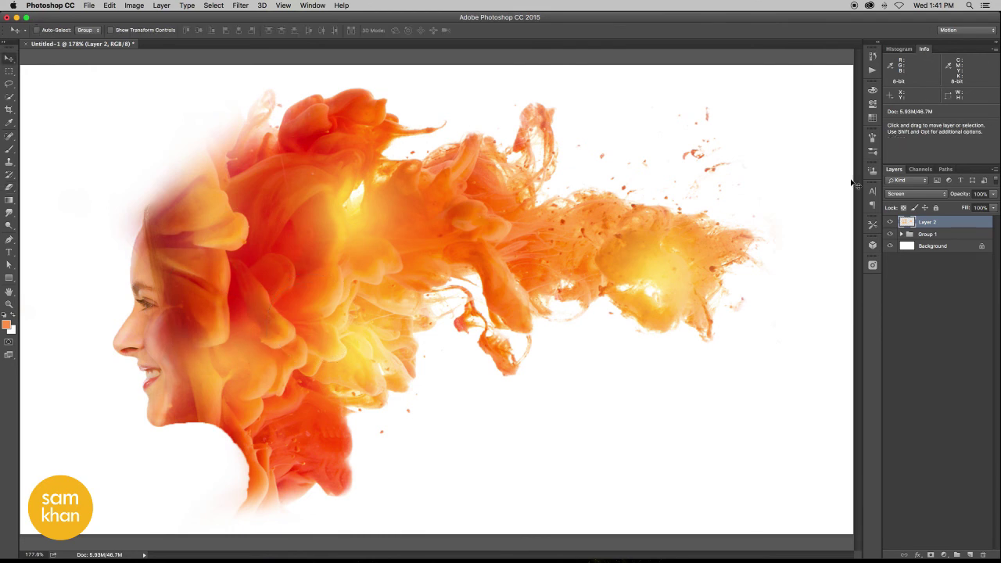
pyautogui.click(890, 222)
pyautogui.click(890, 222)
pyautogui.click(890, 222)
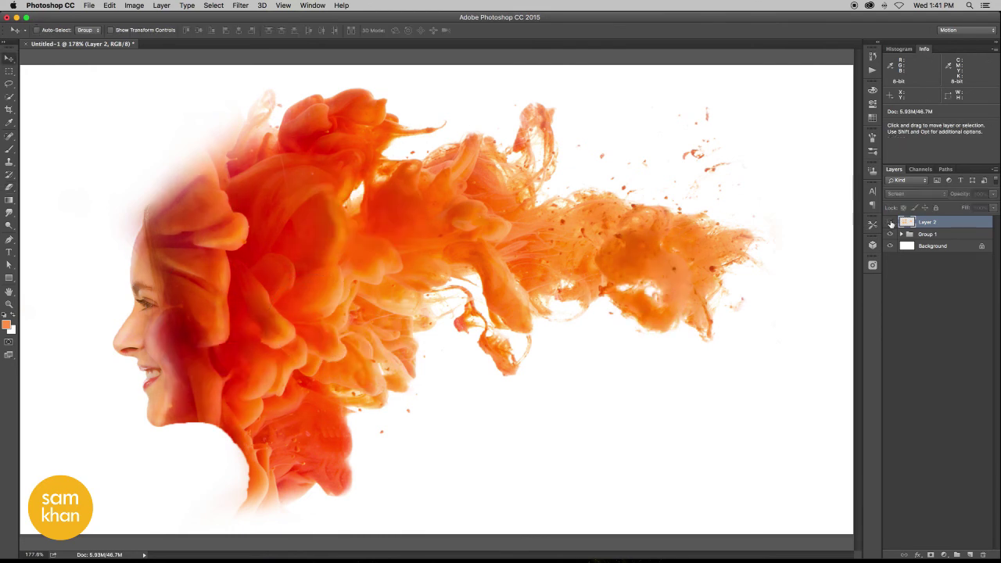
pyautogui.click(890, 222)
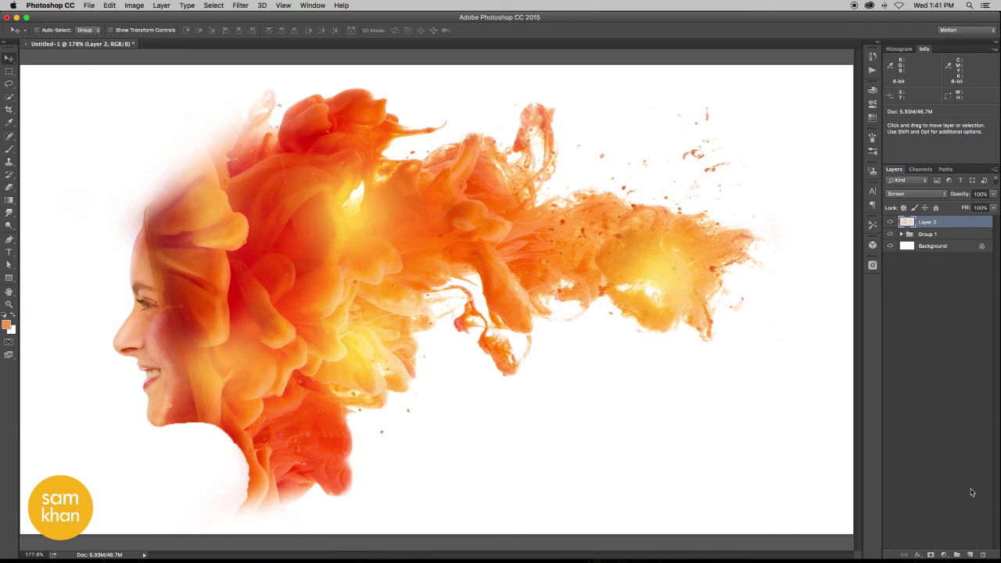
pyautogui.keyDown('shift'); pyautogui.click(937, 235); pyautogui.keyUp('shift')
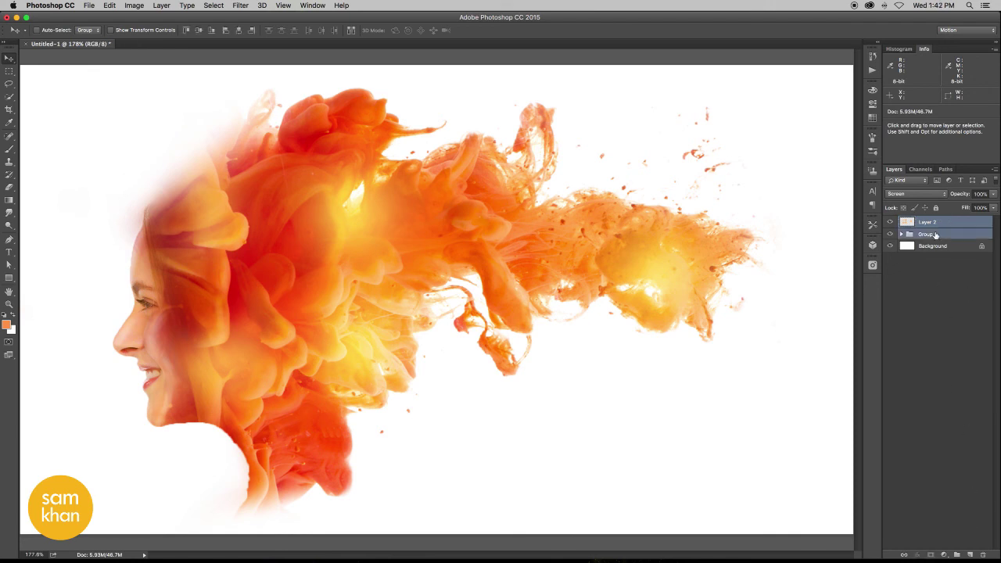
pyautogui.hotkey('ctrl', 'g')
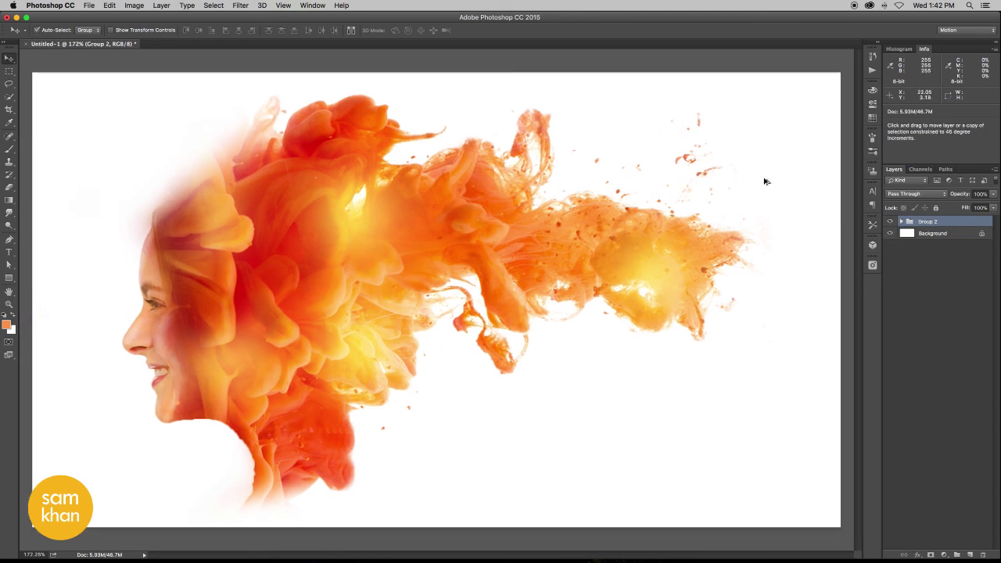
# Step: Stamp all visible layers into a merged Layer 3 on top
pyautogui.hotkey('ctrl', 'alt', 'shift', 'e')
pyautogui.moveTo(599, 219); pyautogui.dragTo(529, 167)
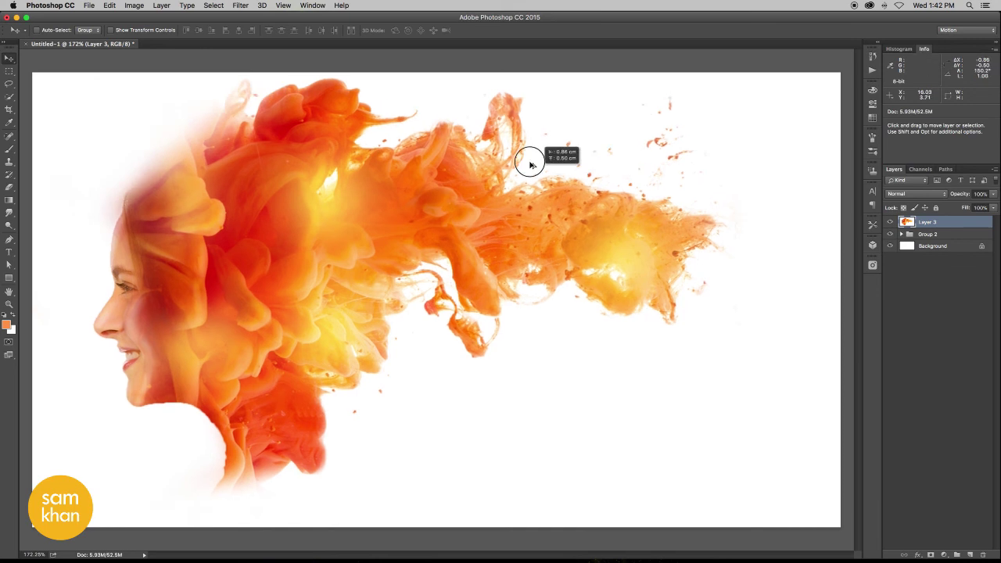
pyautogui.hotkey('ctrl', 'z')
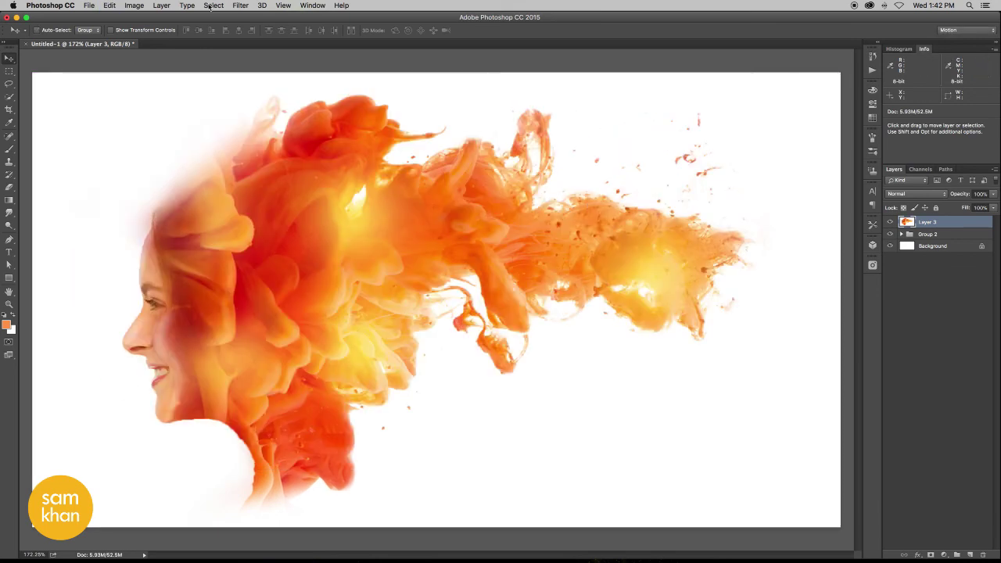
# Step: Apply a Camera Raw Filter: Clarity +28, Vibrance +24, Exposure +0.65, Temperature +5, Tint +6
pyautogui.click(240, 5)
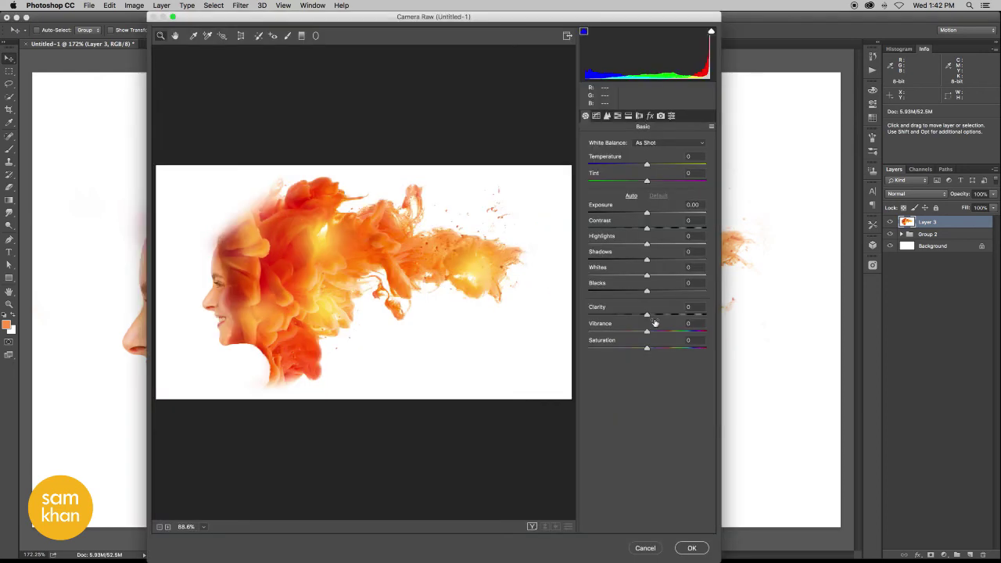
pyautogui.moveTo(649, 316)
pyautogui.mouseDown()
pyautogui.moveTo(663, 315)
pyautogui.moveTo(665, 333)
pyautogui.moveTo(650, 349)
pyautogui.mouseUp()
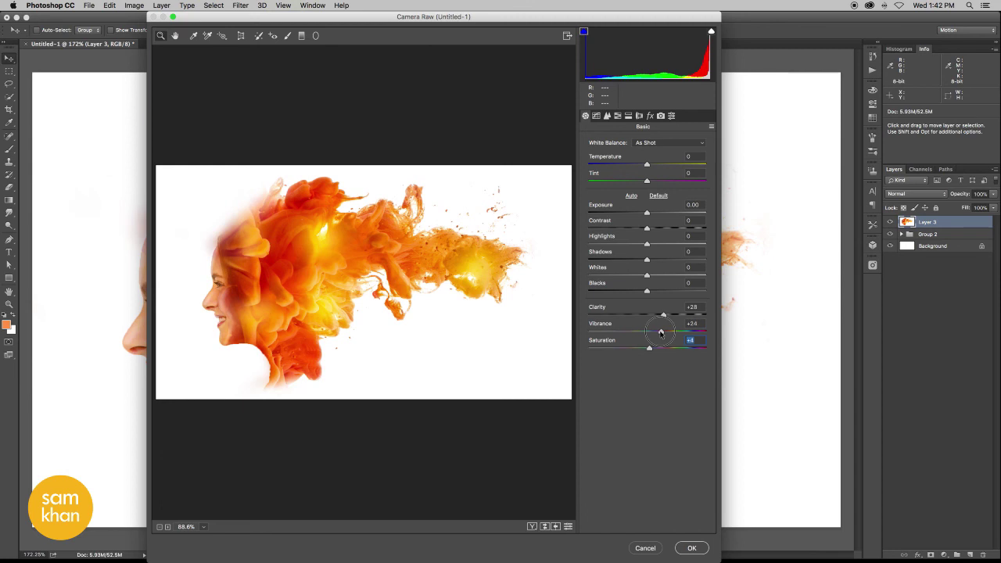
pyautogui.moveTo(663, 333); pyautogui.dragTo(661, 332)
pyautogui.moveTo(648, 218)
pyautogui.mouseDown()
pyautogui.moveTo(657, 215)
pyautogui.moveTo(645, 245)
pyautogui.mouseUp()
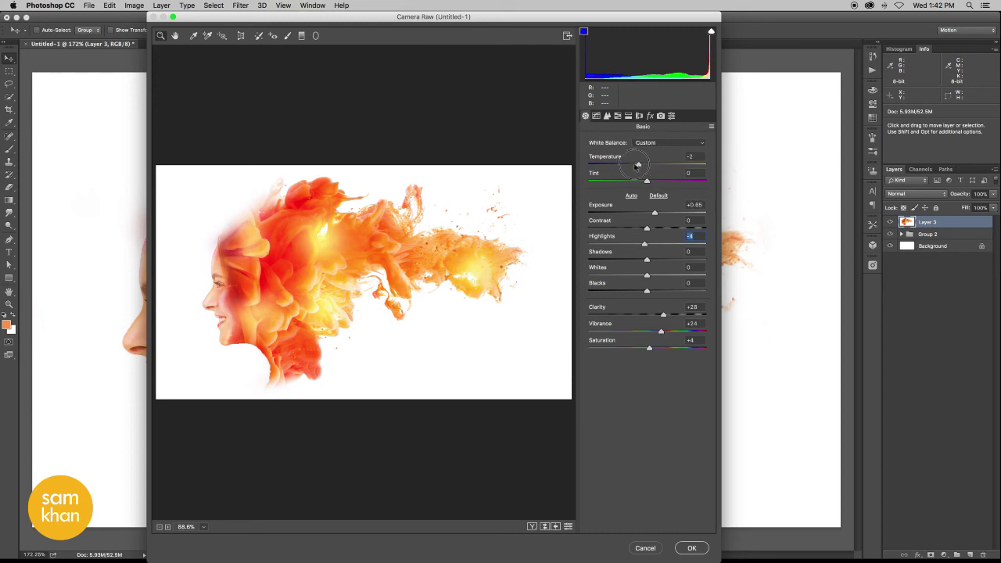
pyautogui.moveTo(648, 165); pyautogui.dragTo(649, 167)
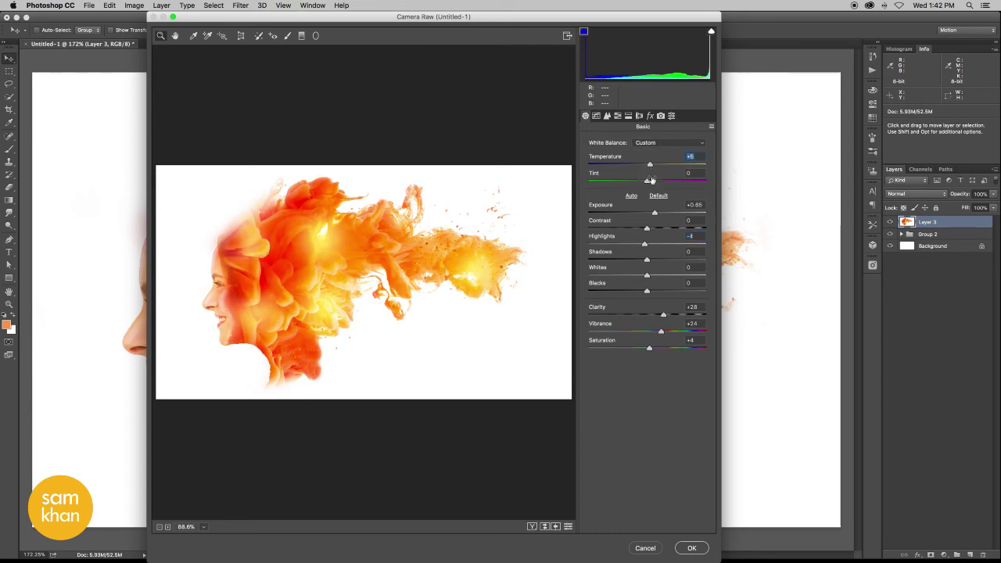
pyautogui.moveTo(651, 180); pyautogui.dragTo(653, 182)
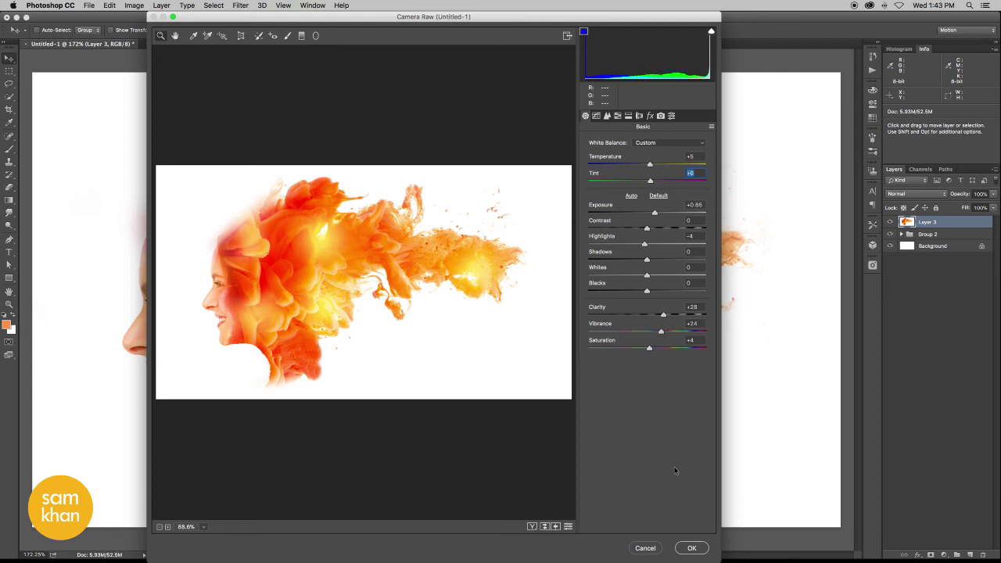
pyautogui.click(691, 548)
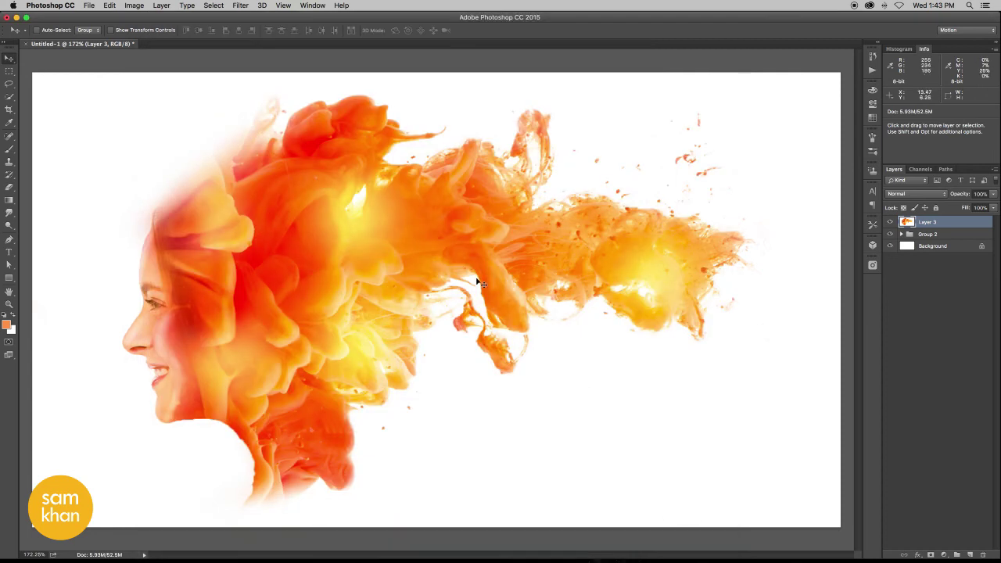
# Step: Compare the graded layer on and off, fit the image, and view it full screen
pyautogui.click(889, 223)
pyautogui.click(889, 223)
pyautogui.click(890, 223)
pyautogui.click(889, 223)
pyautogui.hotkey('ctrl', '0')
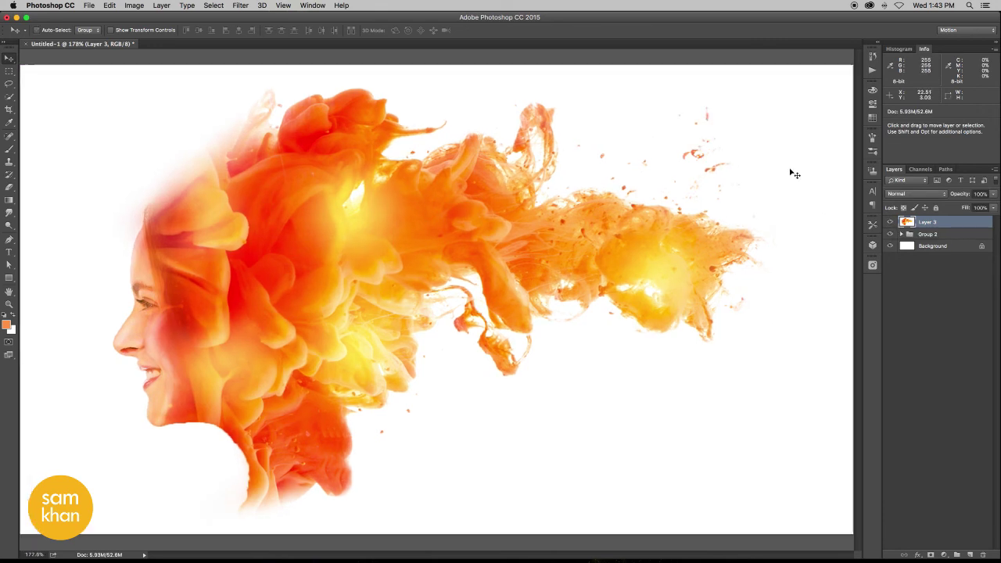
pyautogui.press('f')
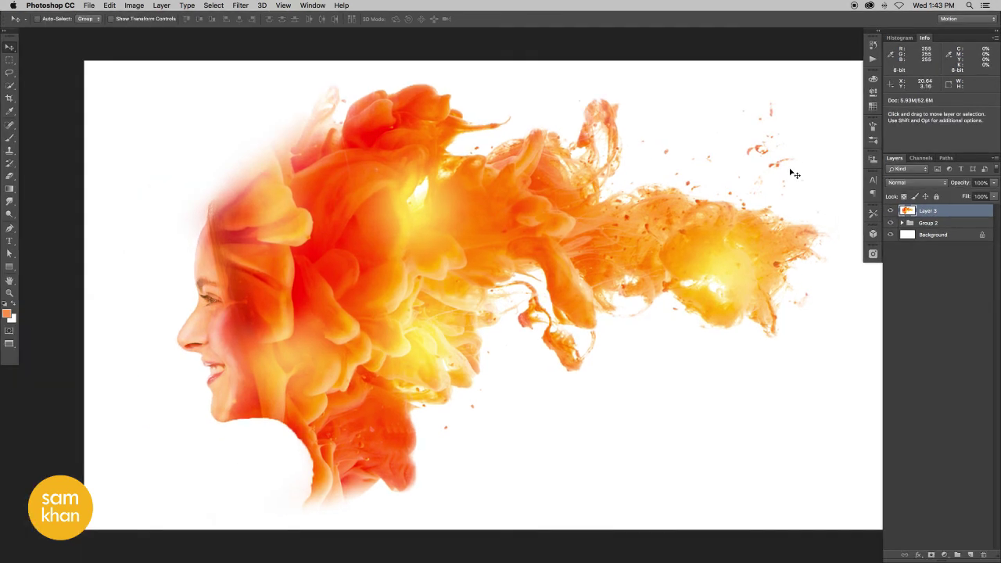
pyautogui.press('f')
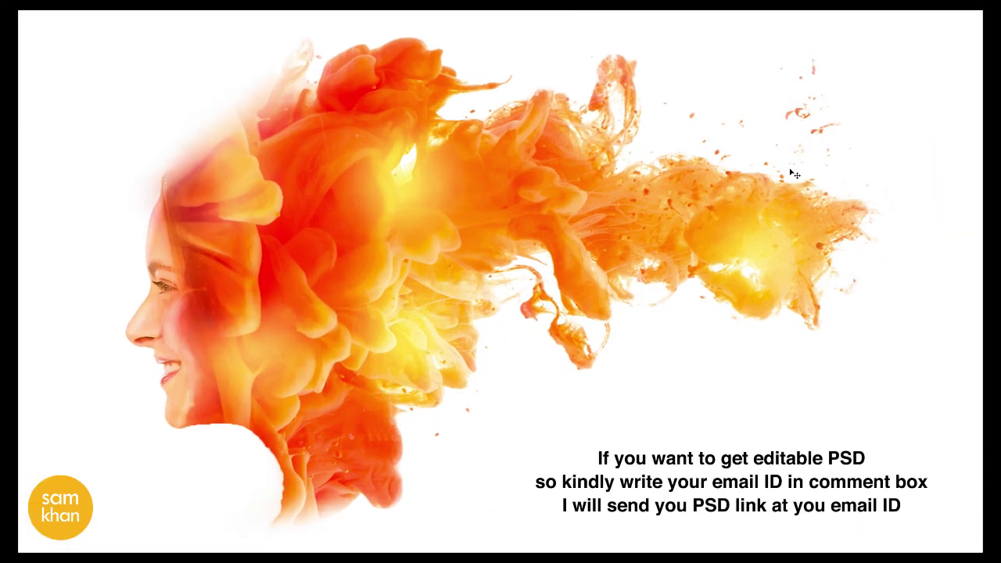